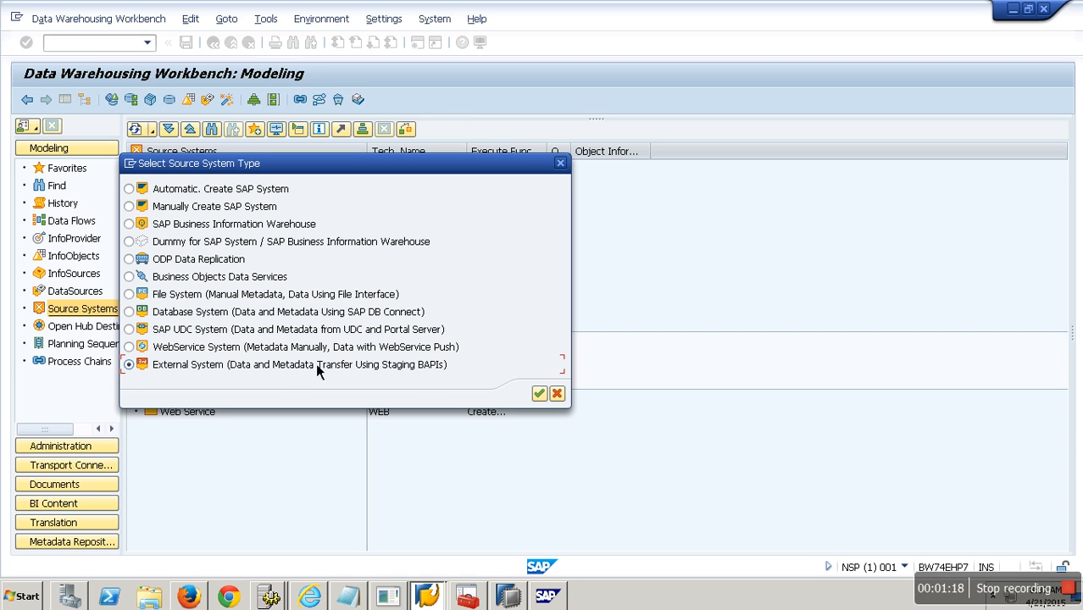
# Cancel the source-system type choice and list the three Data Services source systems, including CONN3BODS.
pyautogui.click(557, 393)
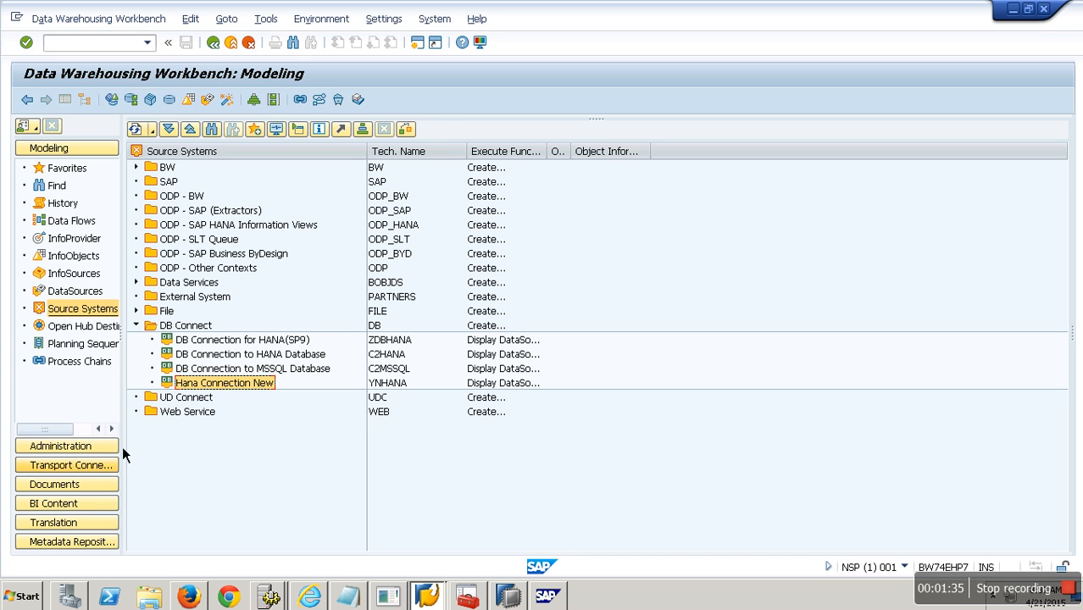
pyautogui.doubleClick(146, 333)
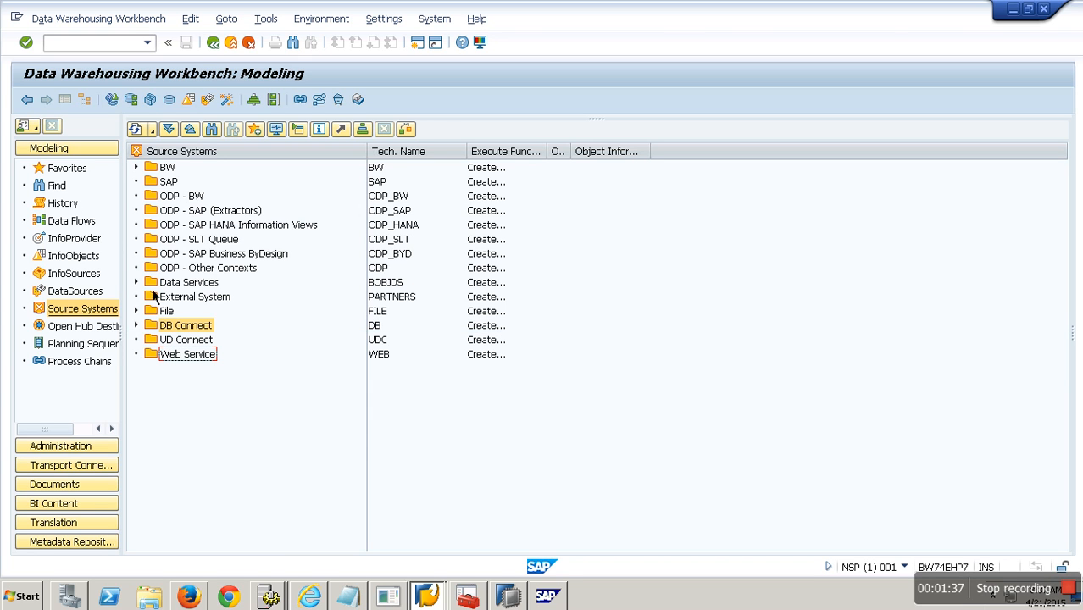
pyautogui.click(146, 288)
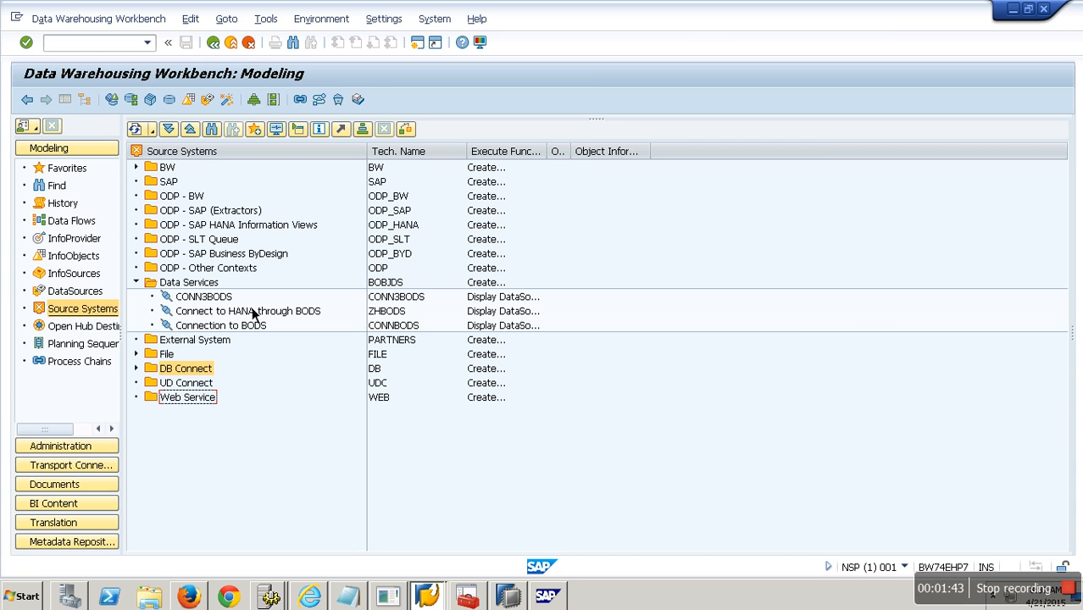
pyautogui.doubleClick(222, 299)
pyautogui.click(93, 309)
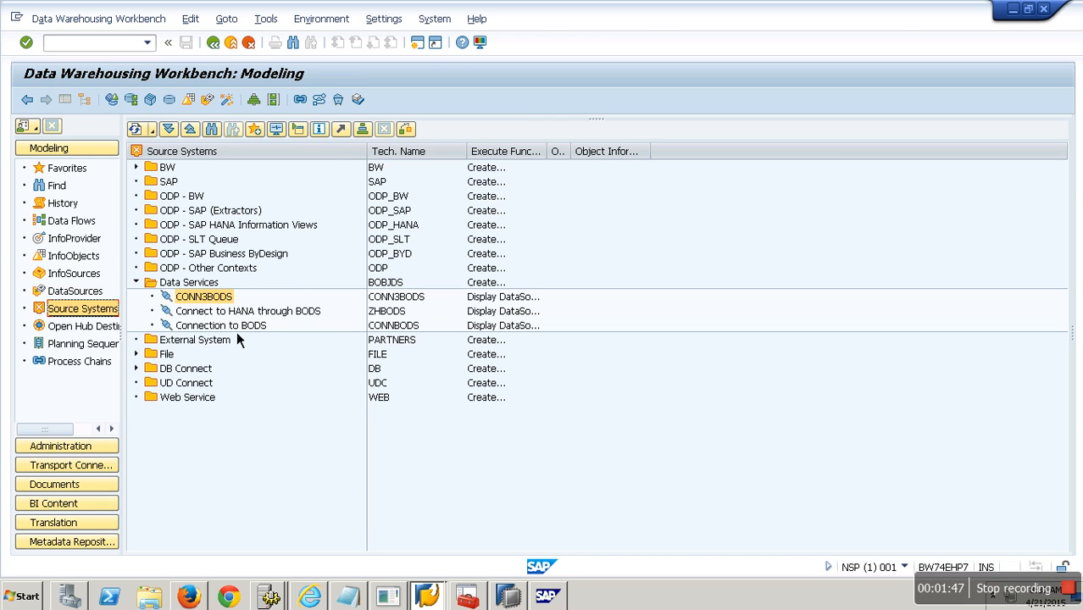
pyautogui.click(215, 286)
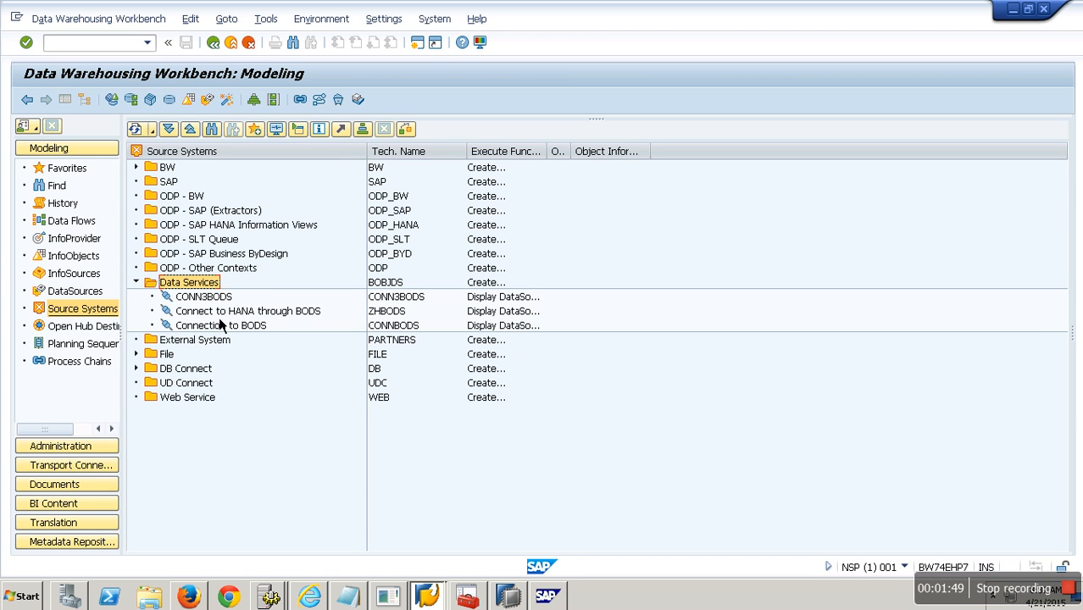
# Start creating a new source system of type External System.
pyautogui.rightClick(189, 157)
pyautogui.click(227, 163)
pyautogui.click(240, 366)
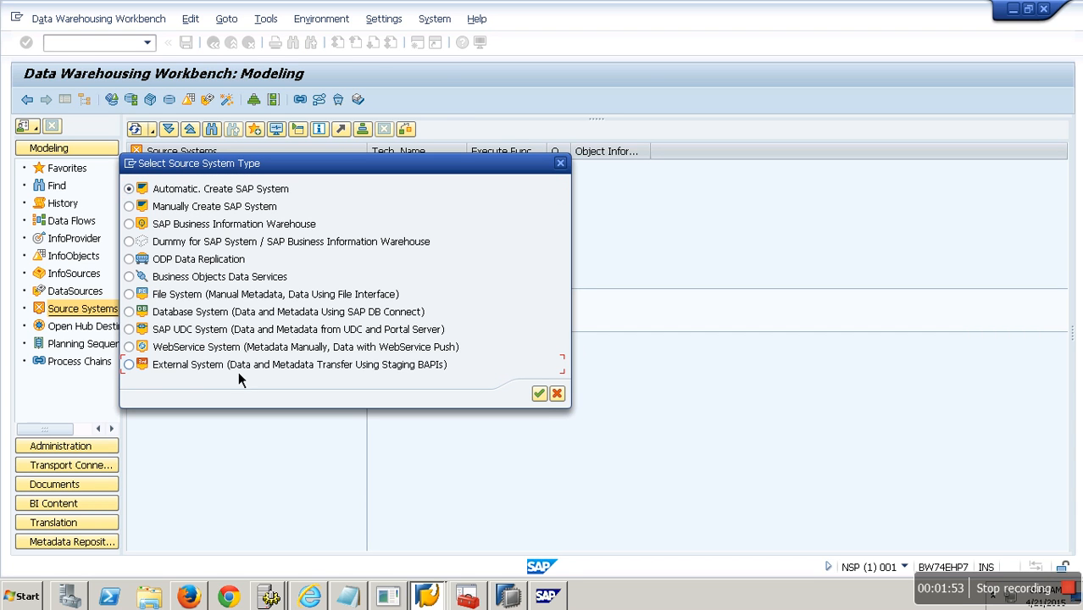
pyautogui.click(539, 394)
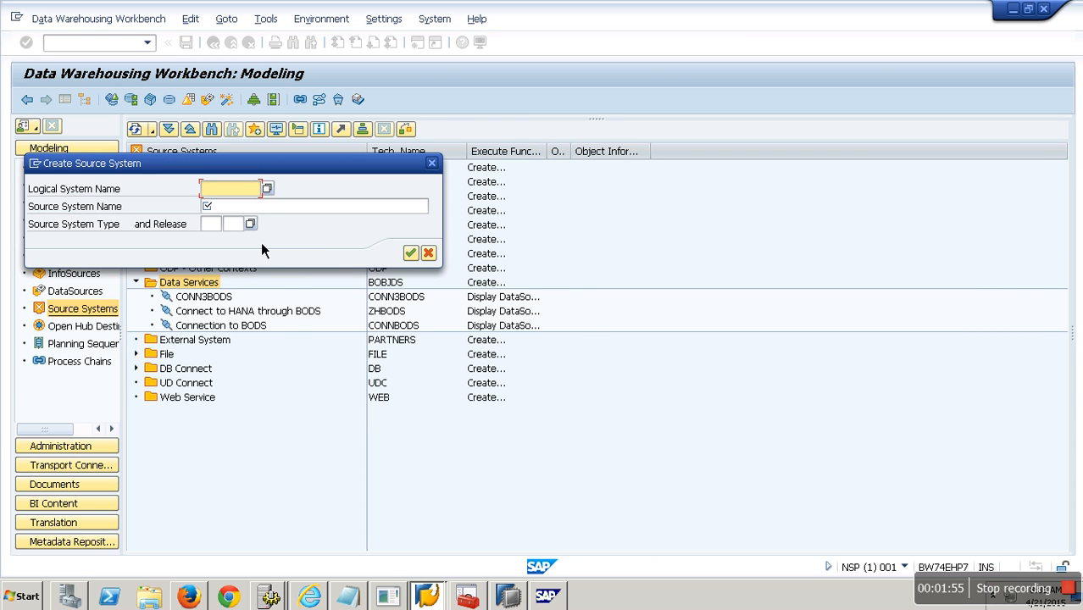
# Enter logical system zbapi and name bapi and confirm, reaching RFC destination ZBAPI.
pyautogui.write('zbapi')
pyautogui.press('Tab')
pyautogui.write('bapi')
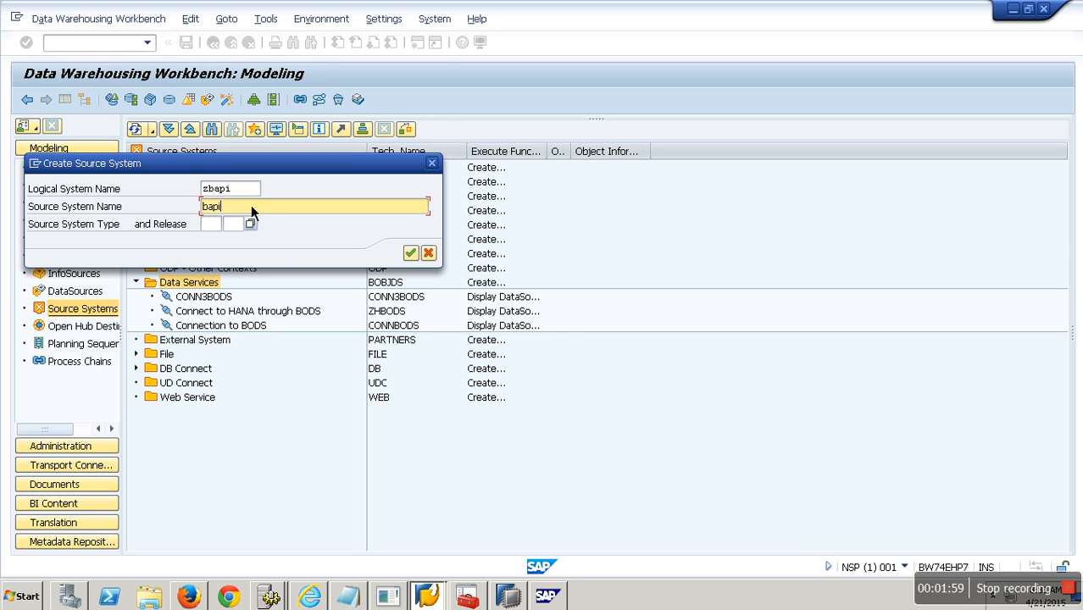
pyautogui.click(412, 256)
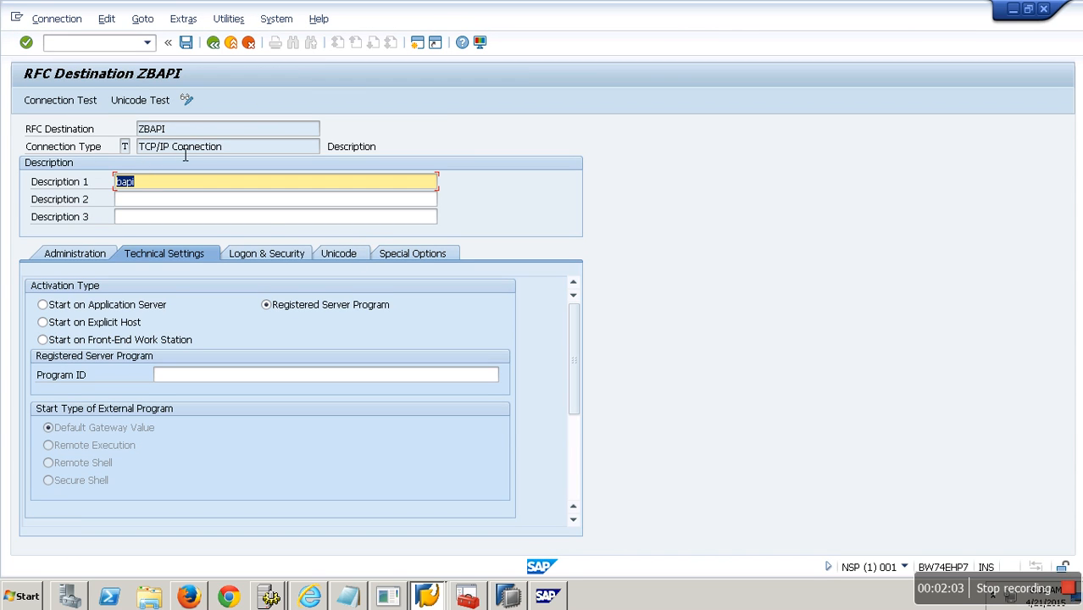
# Enter MYBAPICONN as the Program ID on the Technical Settings tab.
pyautogui.click(249, 376)
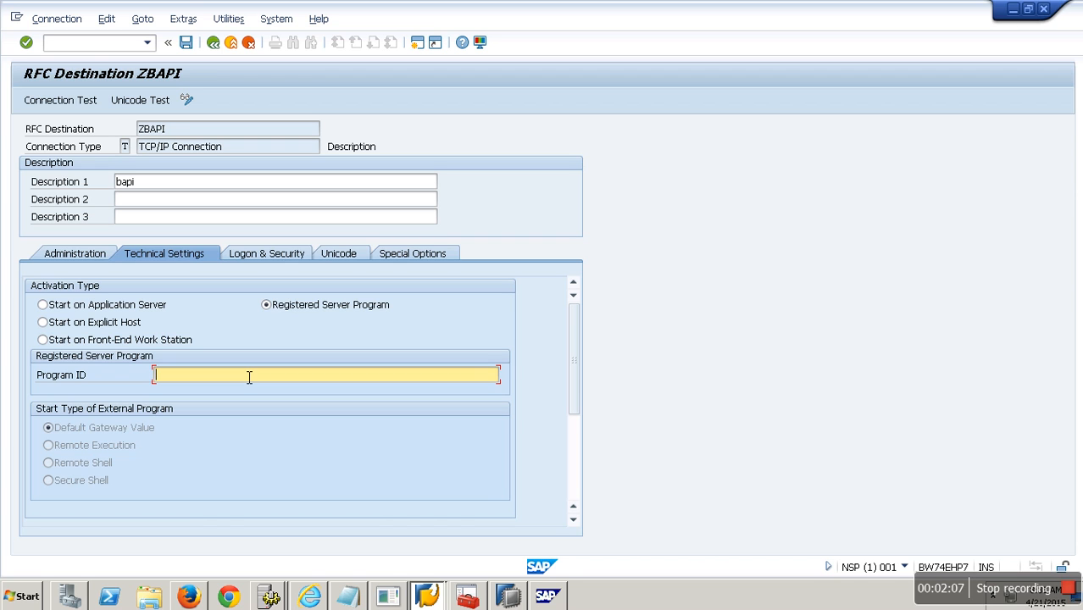
pyautogui.moveTo(578, 355); pyautogui.dragTo(577, 441)
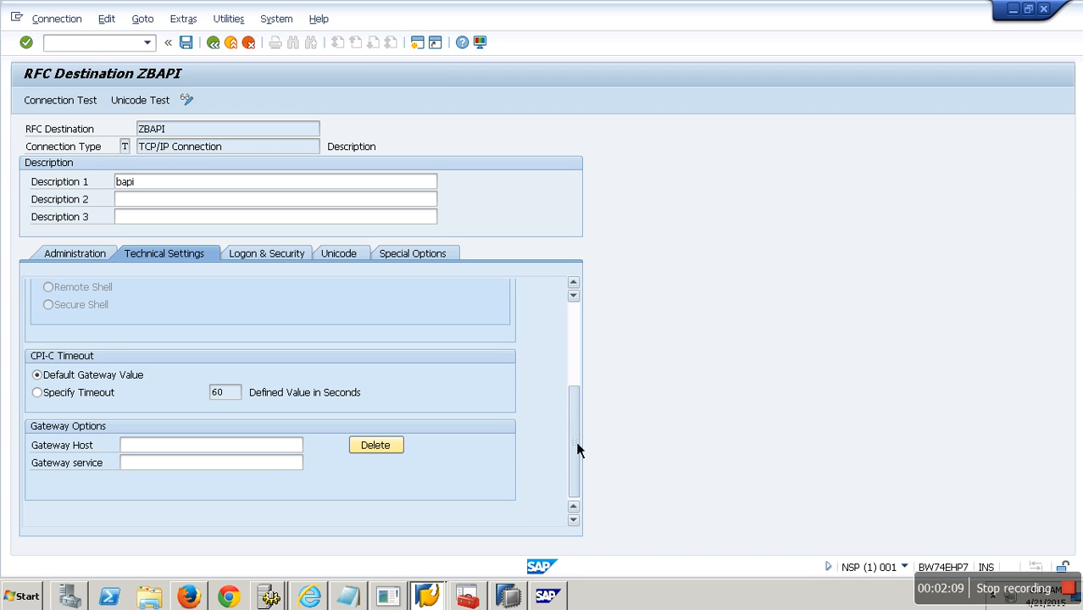
pyautogui.click(238, 464)
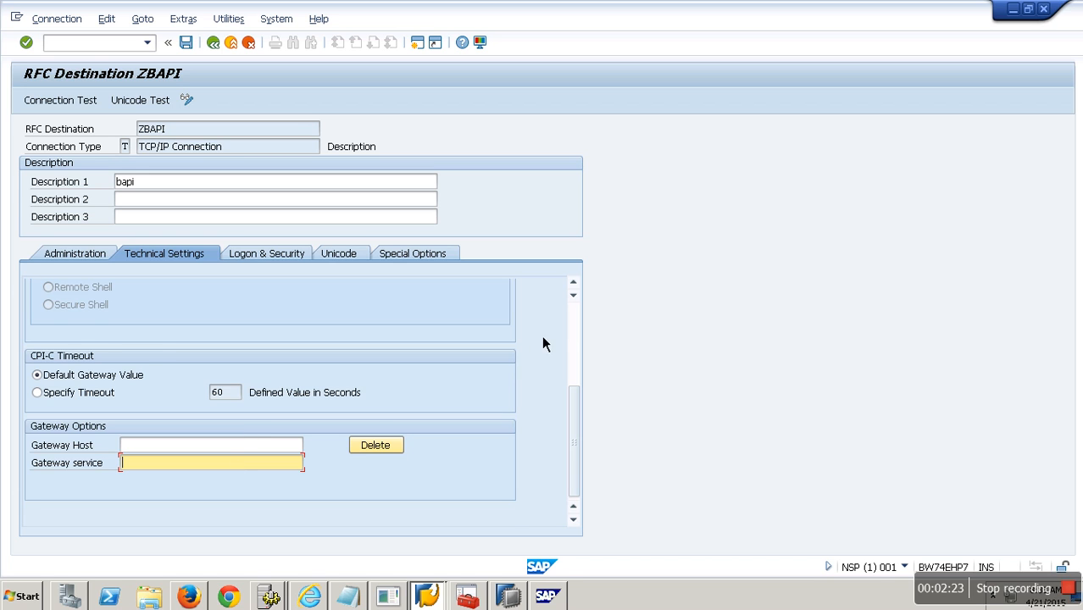
pyautogui.scroll(5, 582, 333)
pyautogui.click(280, 376)
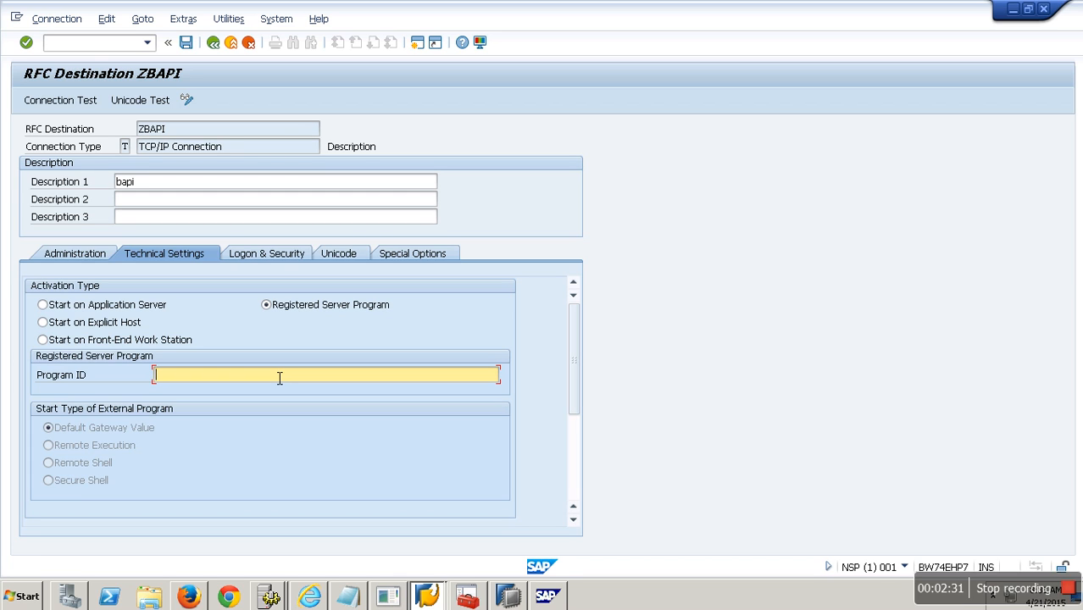
pyautogui.write('MYBAPICONN')
# Set the Gateway Host under Gateway Options to BW74EHP7.
pyautogui.moveTo(256, 377); pyautogui.dragTo(128, 369)
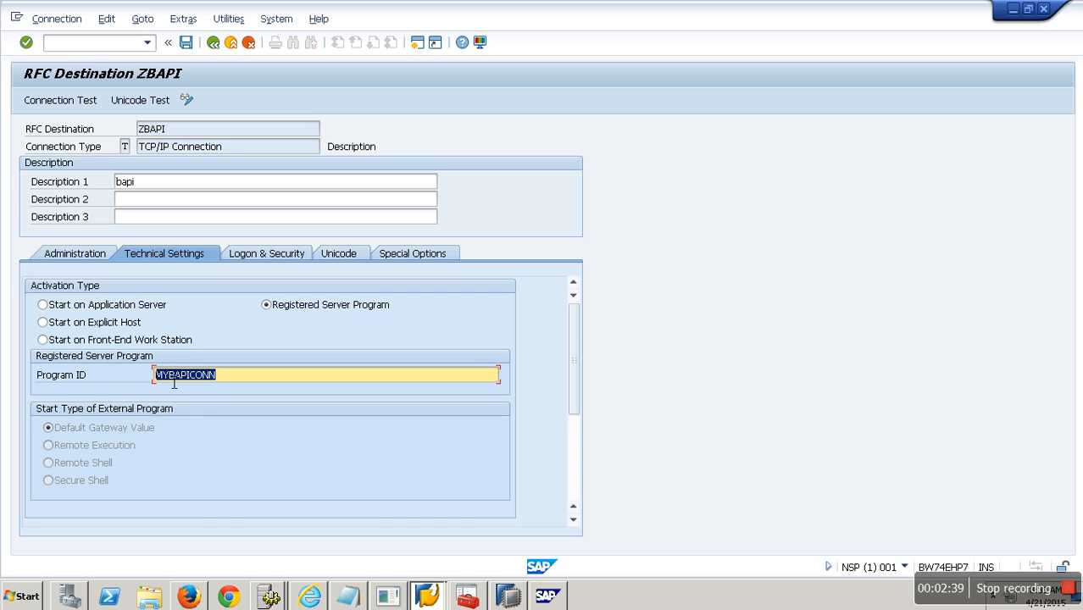
pyautogui.moveTo(576, 385); pyautogui.dragTo(589, 464)
pyautogui.click(178, 449)
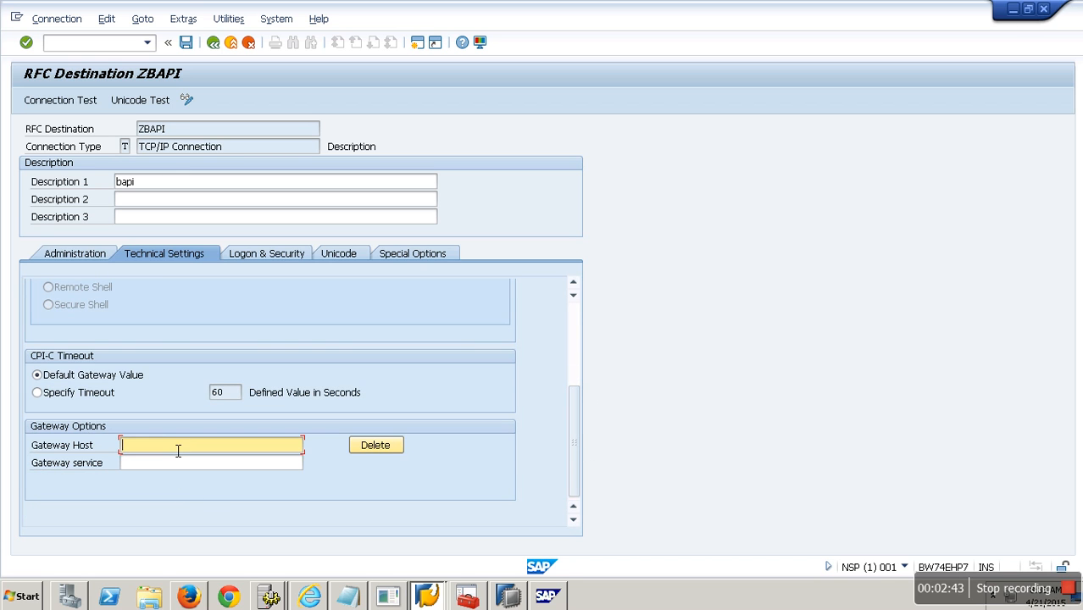
pyautogui.write('BW74EHP7')
# Check the computer name in Windows Explorer, then choose gateway service SAPGW61.
pyautogui.click(149, 597)
pyautogui.click(131, 240)
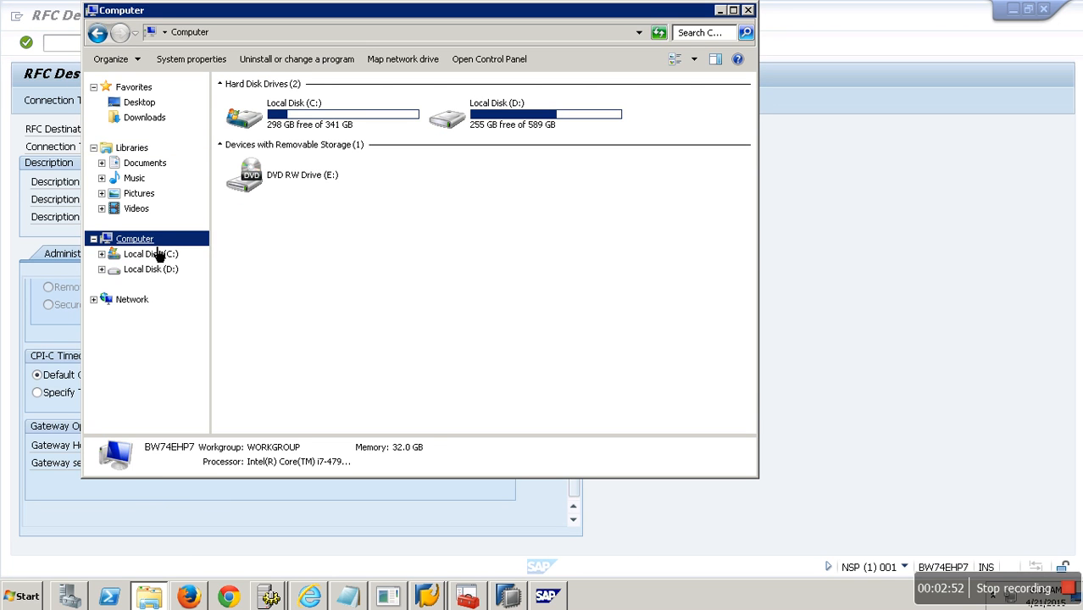
pyautogui.click(252, 533)
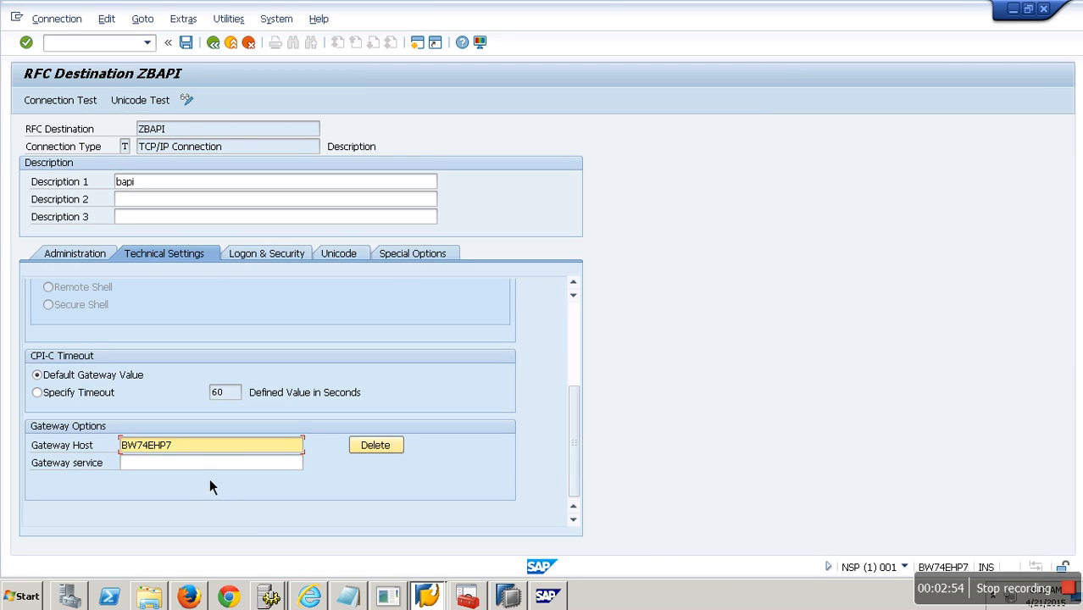
pyautogui.click(197, 467)
pyautogui.write('S')
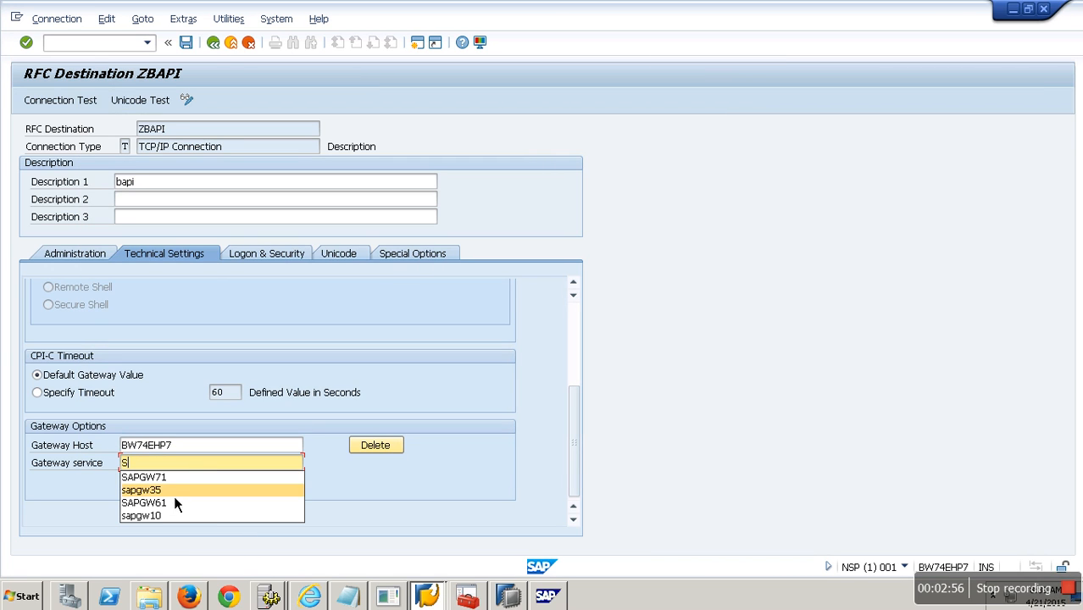
pyautogui.click(188, 511)
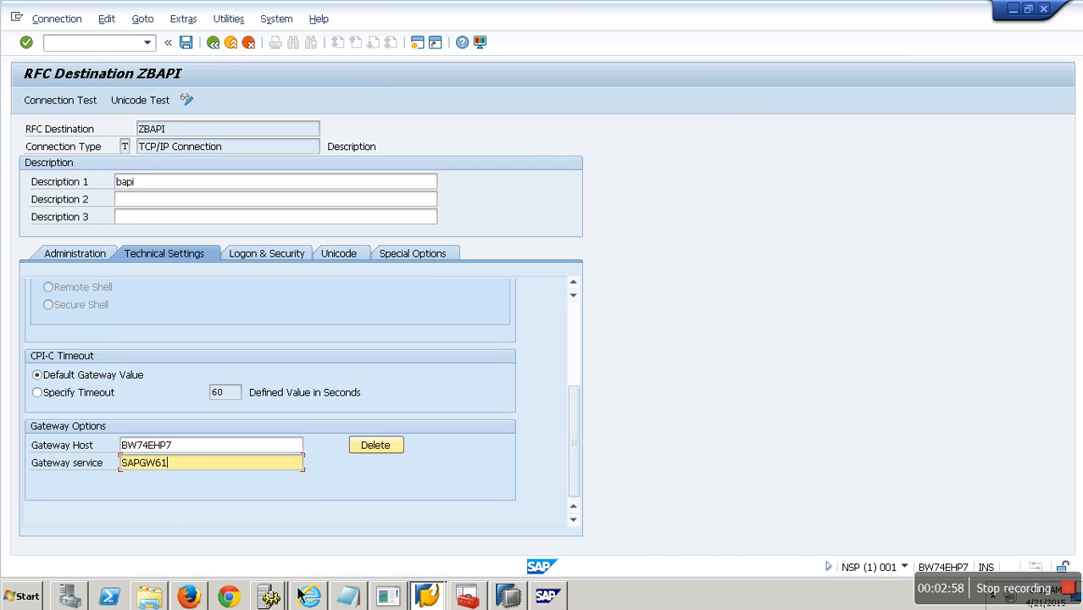
# Confirm in SAP Logon's BW74SR2_SQL properties that the instance number is 61.
pyautogui.click(432, 600)
pyautogui.click(413, 540)
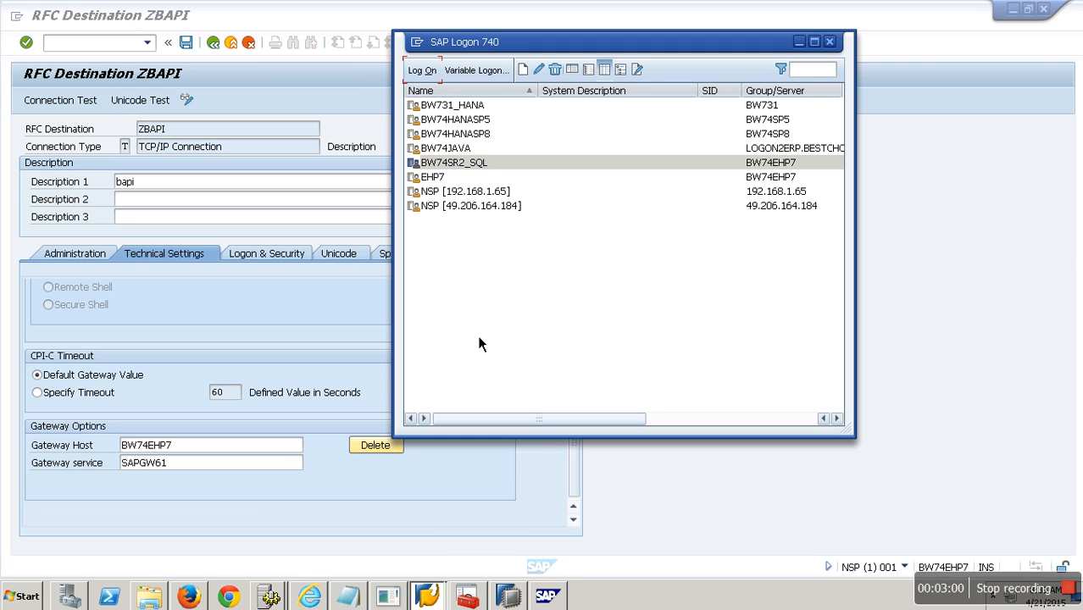
pyautogui.rightClick(472, 163)
pyautogui.click(511, 252)
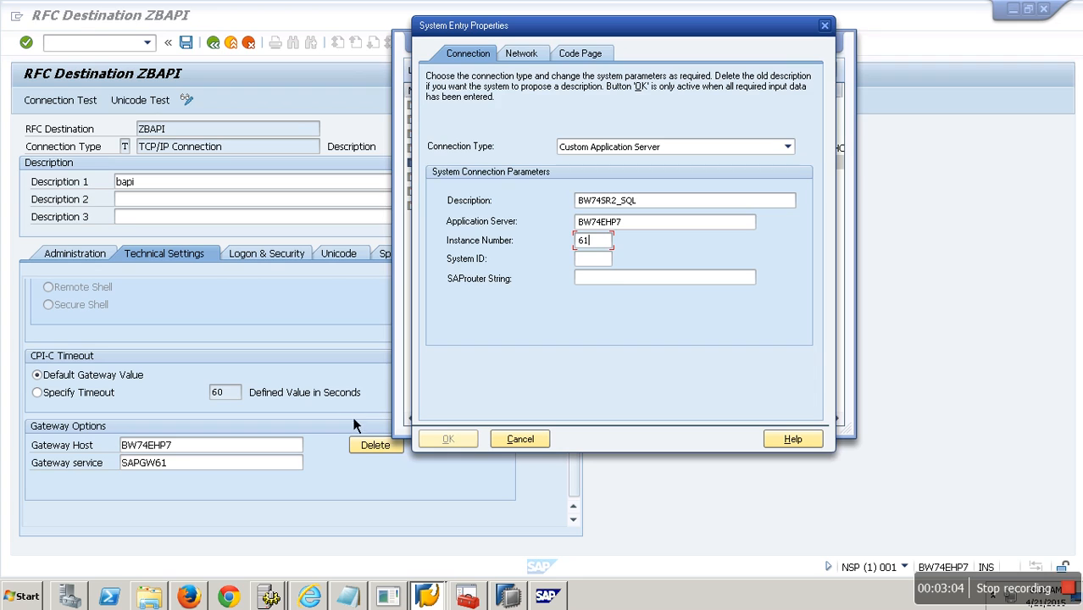
pyautogui.click(331, 413)
pyautogui.hotkey('shift', 'Left')
pyautogui.hotkey('shift', 'Left')
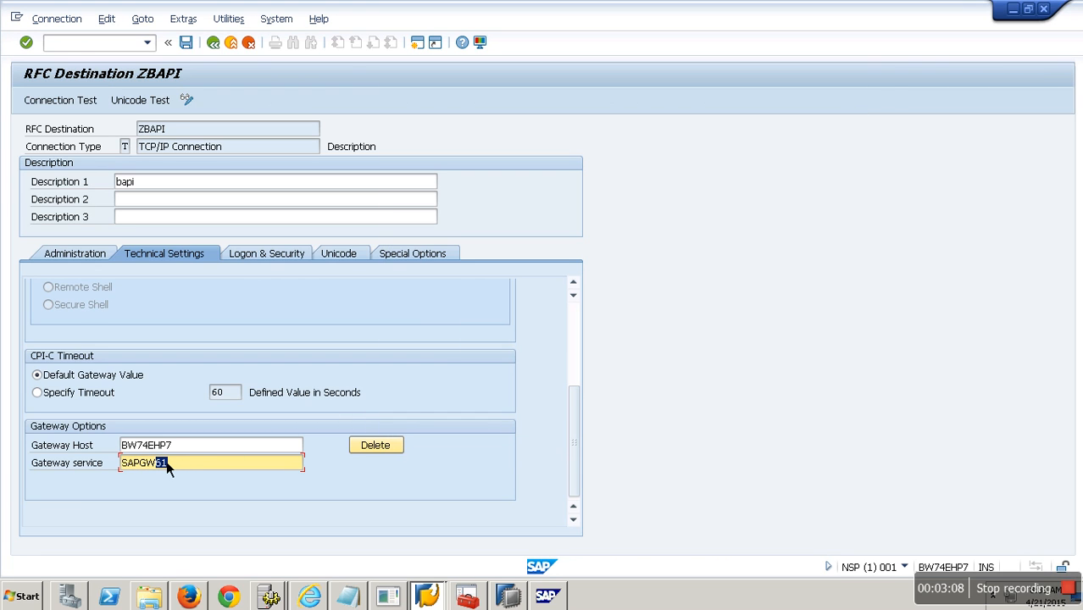
# Save the ZBAPI RFC destination.
pyautogui.click(299, 257)
pyautogui.click(185, 42)
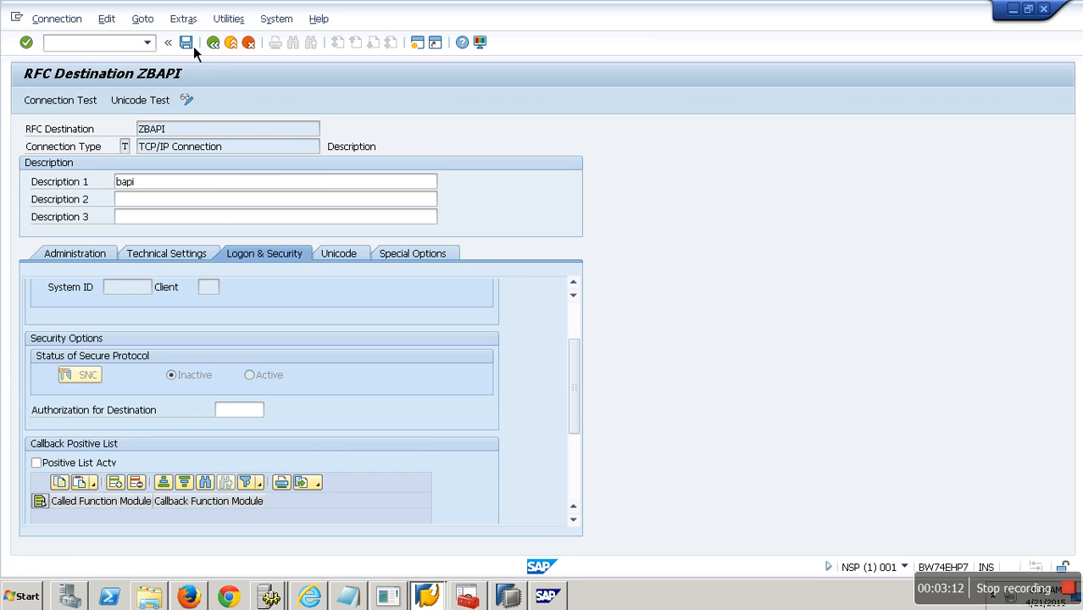
pyautogui.click(179, 132)
pyautogui.moveTo(174, 129); pyautogui.dragTo(138, 132)
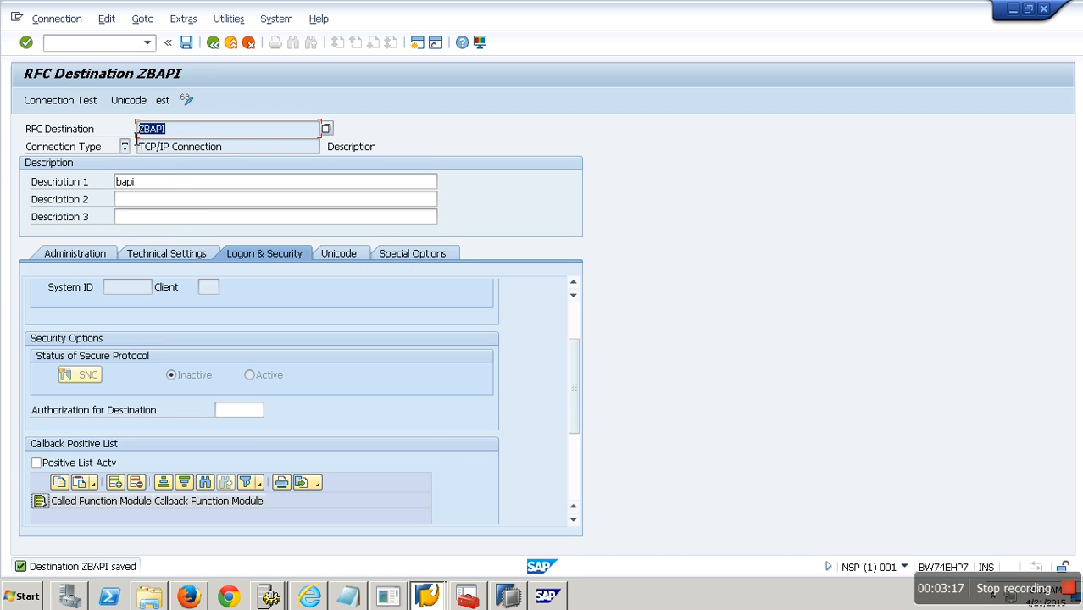
# Reselect Program ID MYBAPICONN, then show the Start menu's All Programs list.
pyautogui.click(167, 257)
pyautogui.scroll(5, 582, 334)
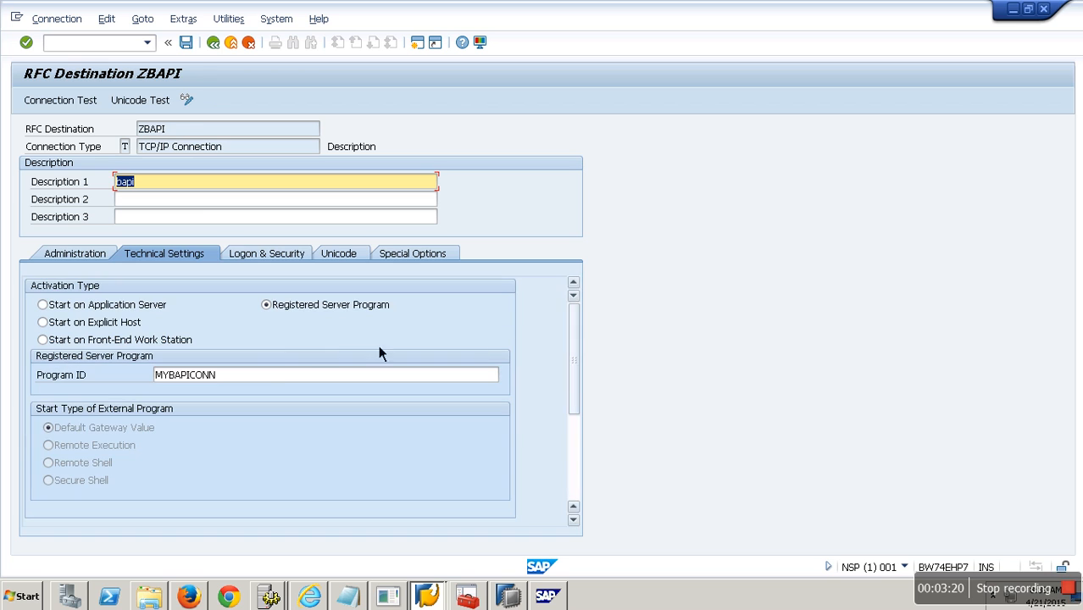
pyautogui.moveTo(256, 379); pyautogui.dragTo(102, 379)
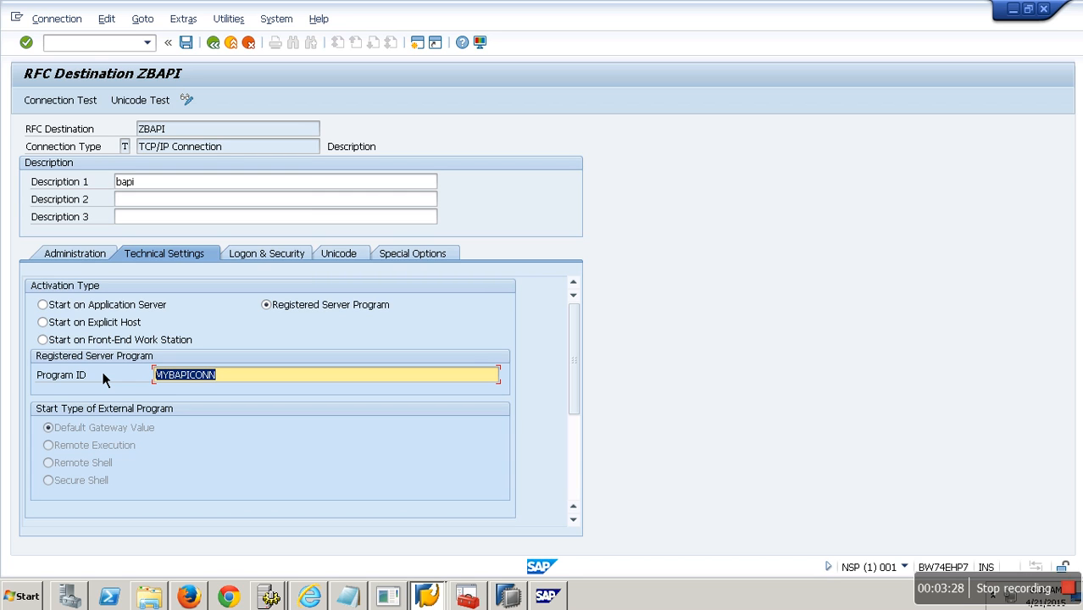
pyautogui.click(24, 599)
pyautogui.click(53, 536)
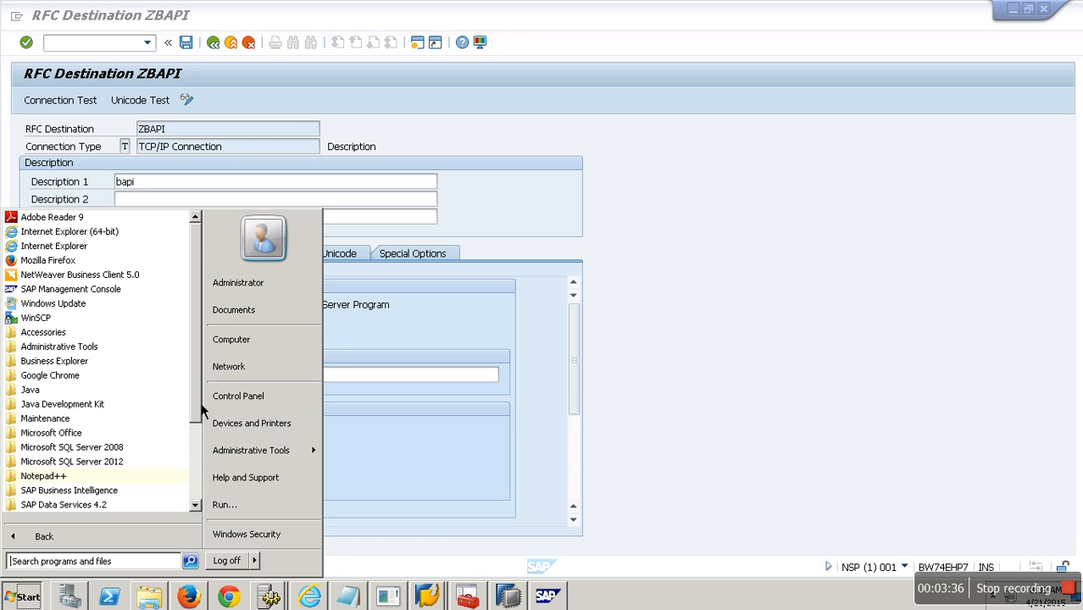
# Launch Data Services Designer and log on as user hana to list the repositories.
pyautogui.scroll(-2, 202, 458)
pyautogui.click(75, 411)
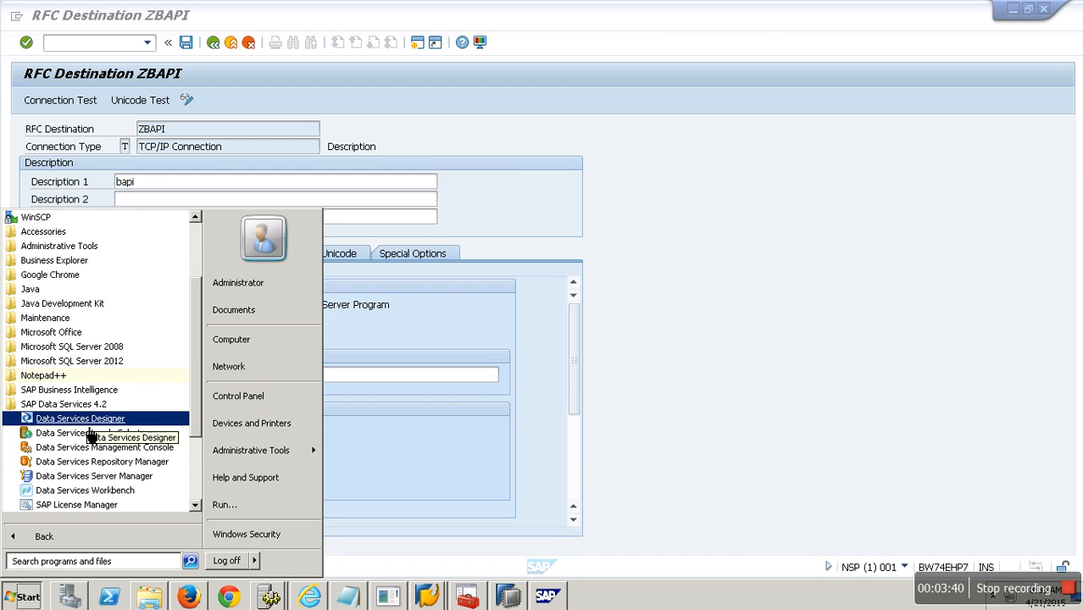
pyautogui.click(82, 428)
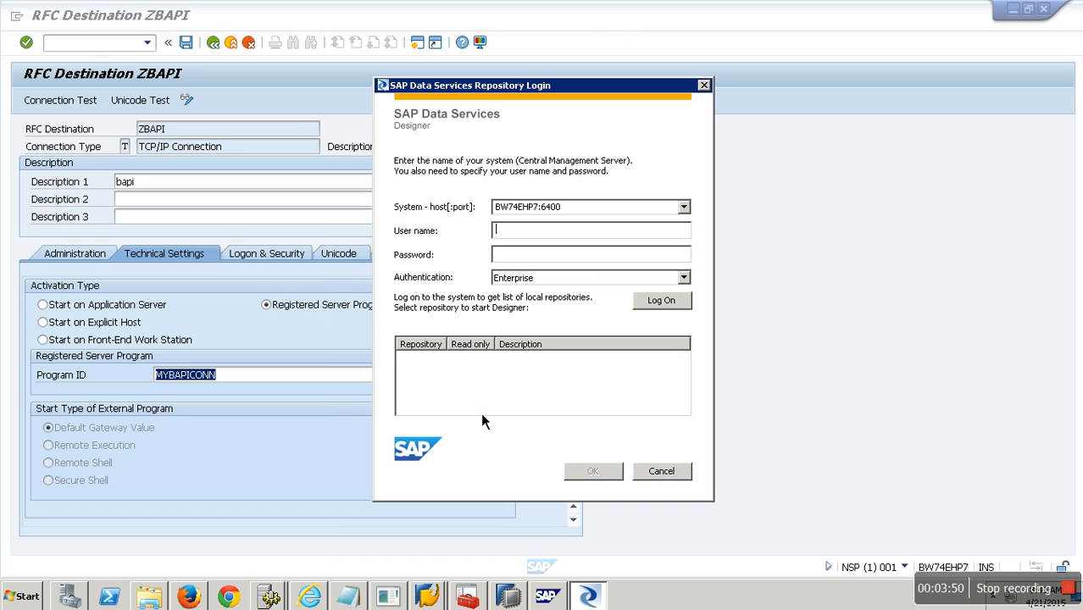
pyautogui.write('hana')
pyautogui.press('Tab')
pyautogui.write('********')
pyautogui.click(663, 307)
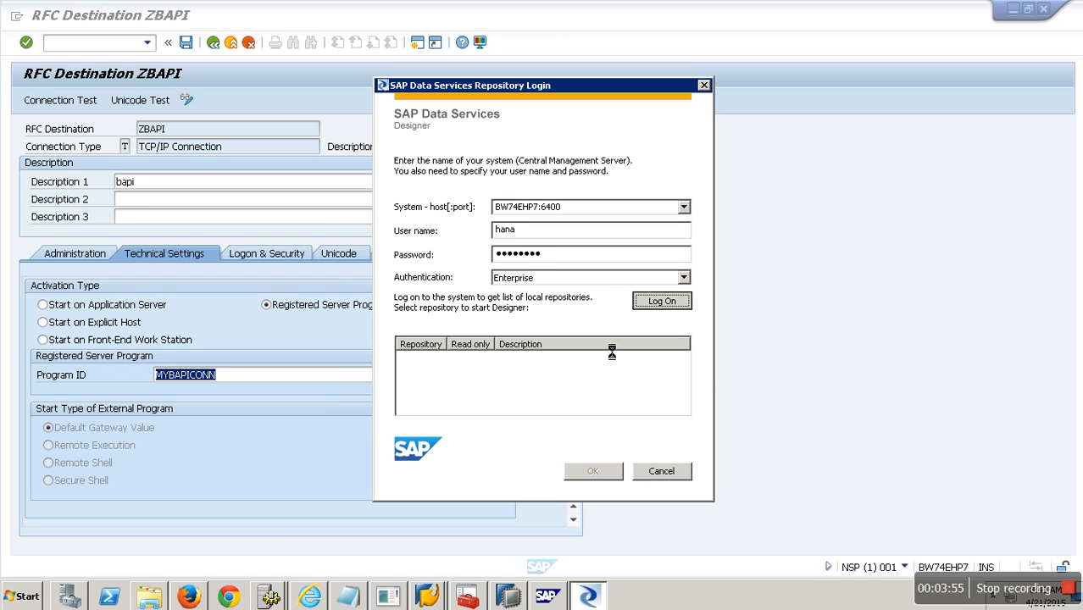
# Sign in to the HANA repository with its password and open the Management Console.
pyautogui.doubleClick(436, 415)
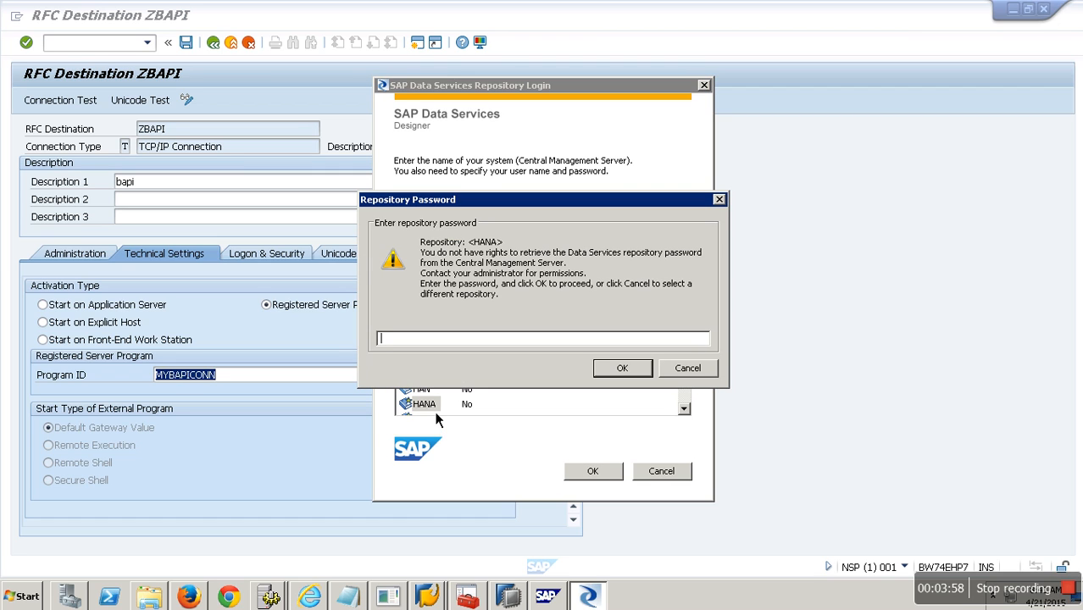
pyautogui.write('********')
pyautogui.press('Return')
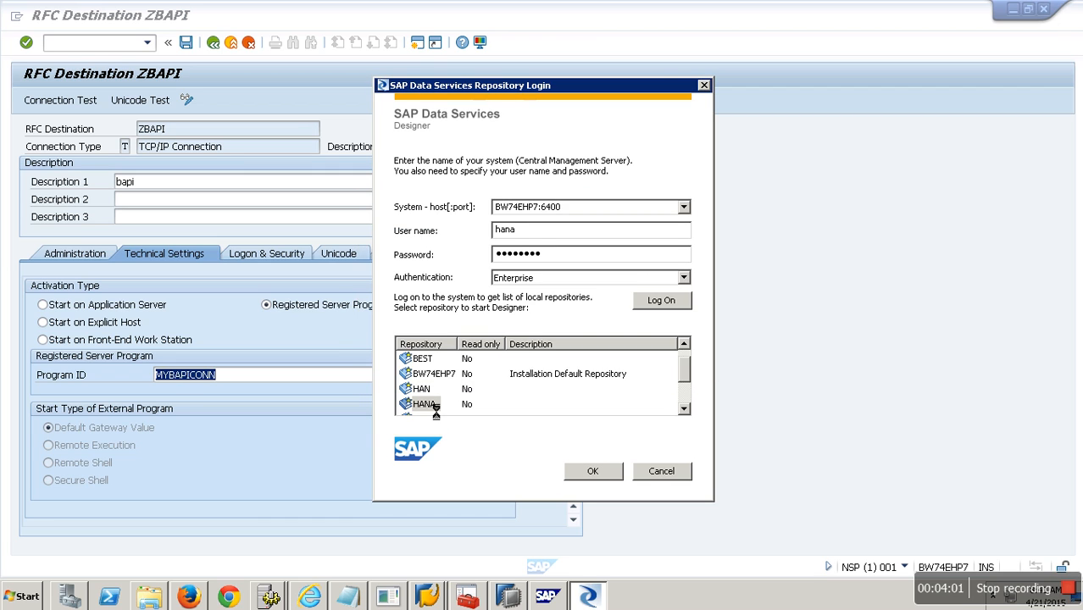
pyautogui.press('Return')
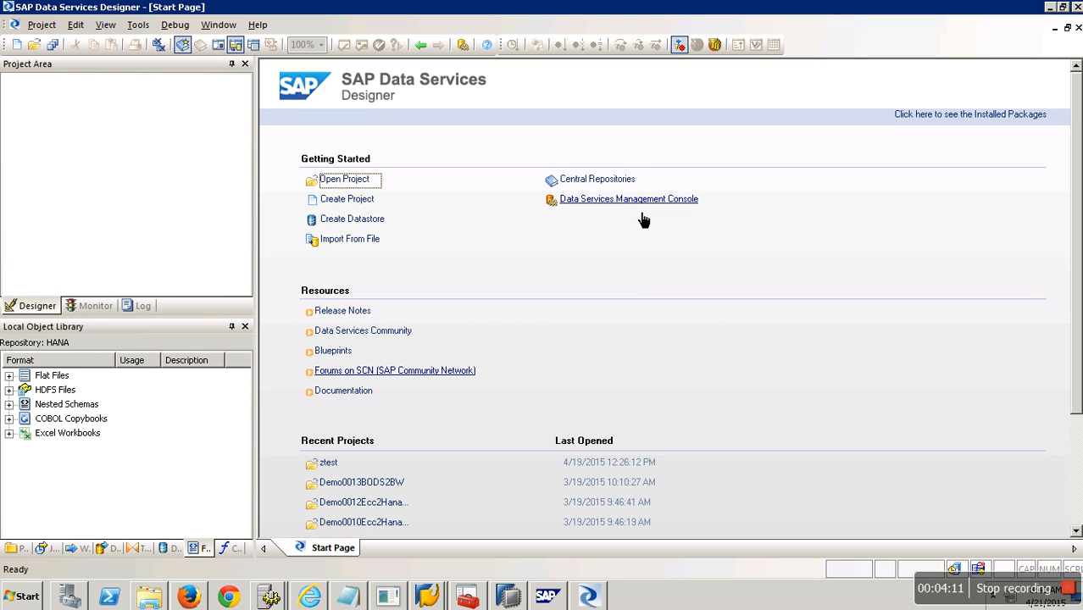
pyautogui.click(643, 212)
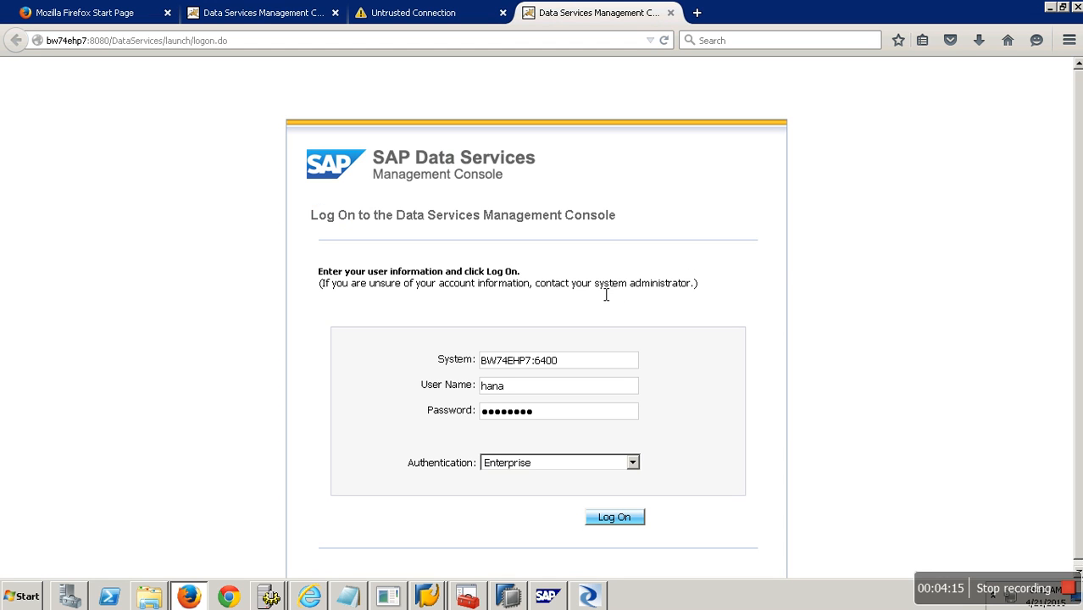
# Log on and open the CONN3BODS entry under Administrator's RFC Server Interface configuration.
pyautogui.click(618, 518)
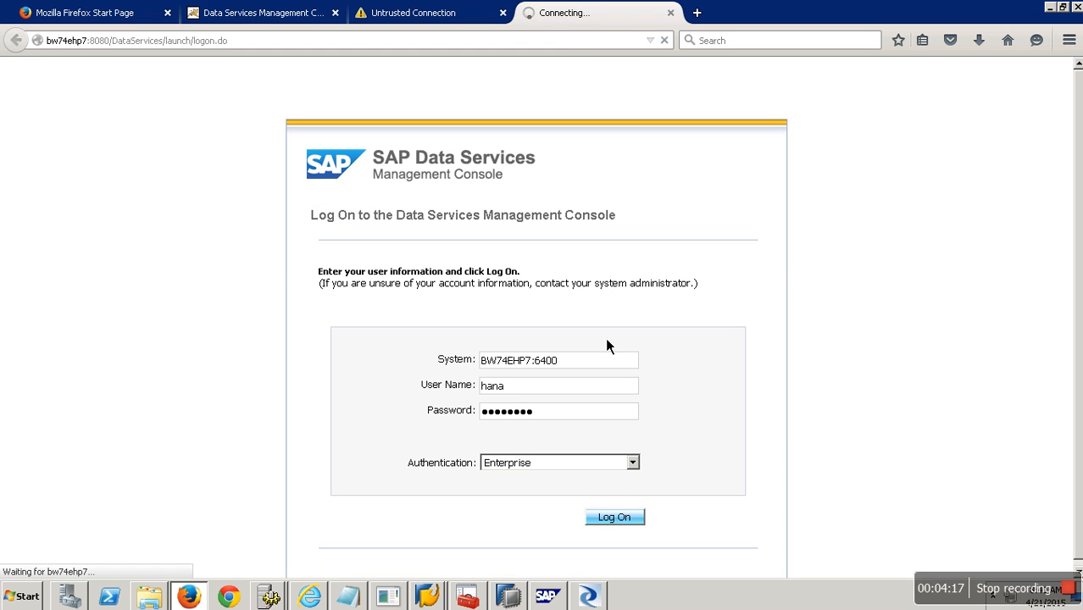
pyautogui.click(126, 222)
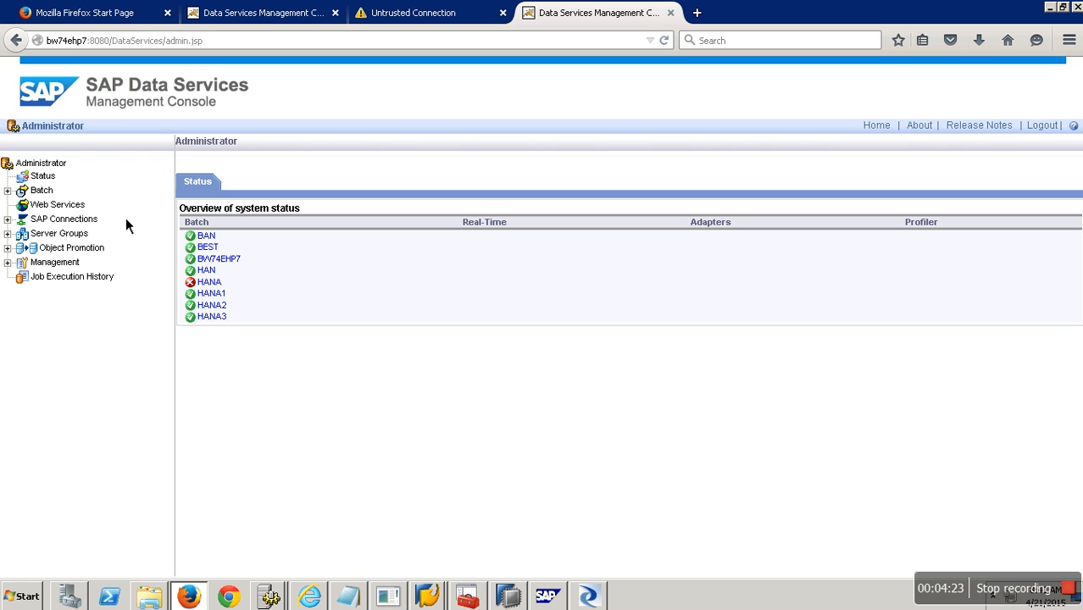
pyautogui.click(14, 229)
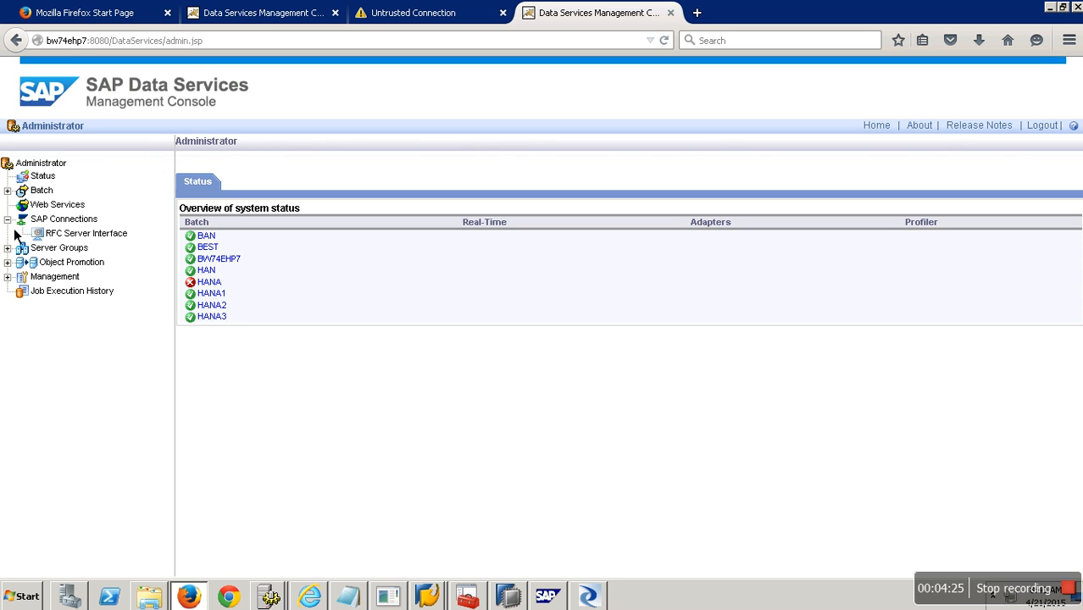
pyautogui.click(109, 235)
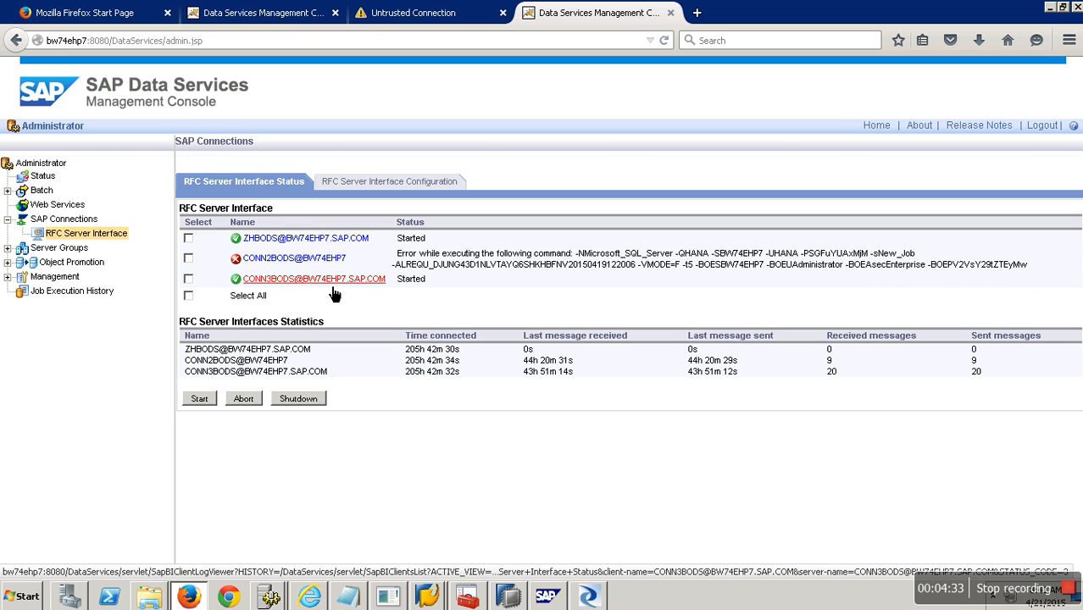
pyautogui.click(377, 183)
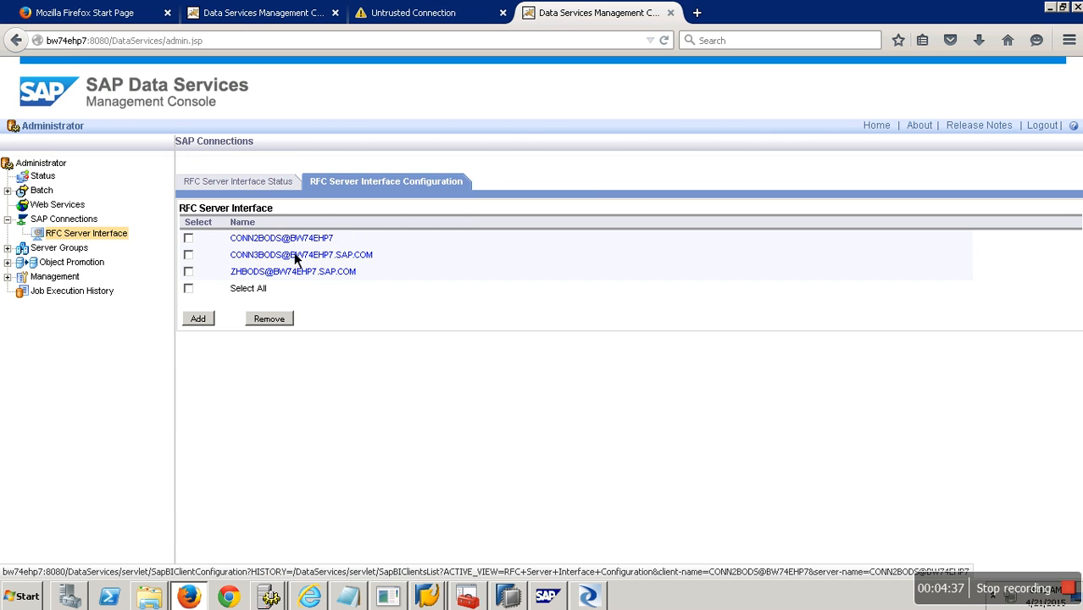
pyautogui.click(302, 257)
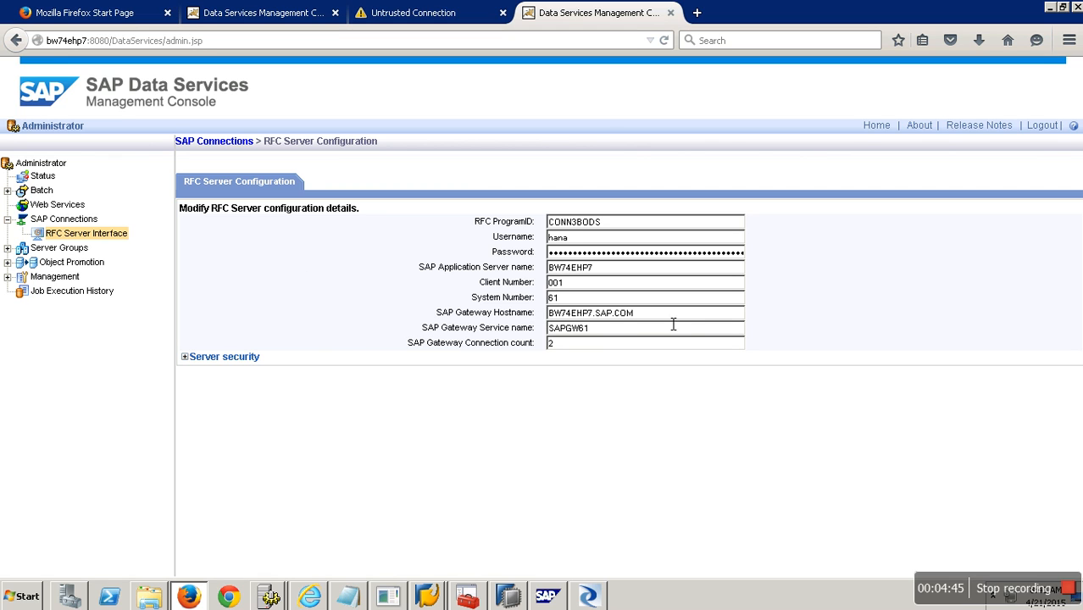
# Copy gateway host BW74EHP7.SAP.COM into ZBAPI's Gateway Host and save the destination.
pyautogui.moveTo(640, 321); pyautogui.dragTo(548, 320)
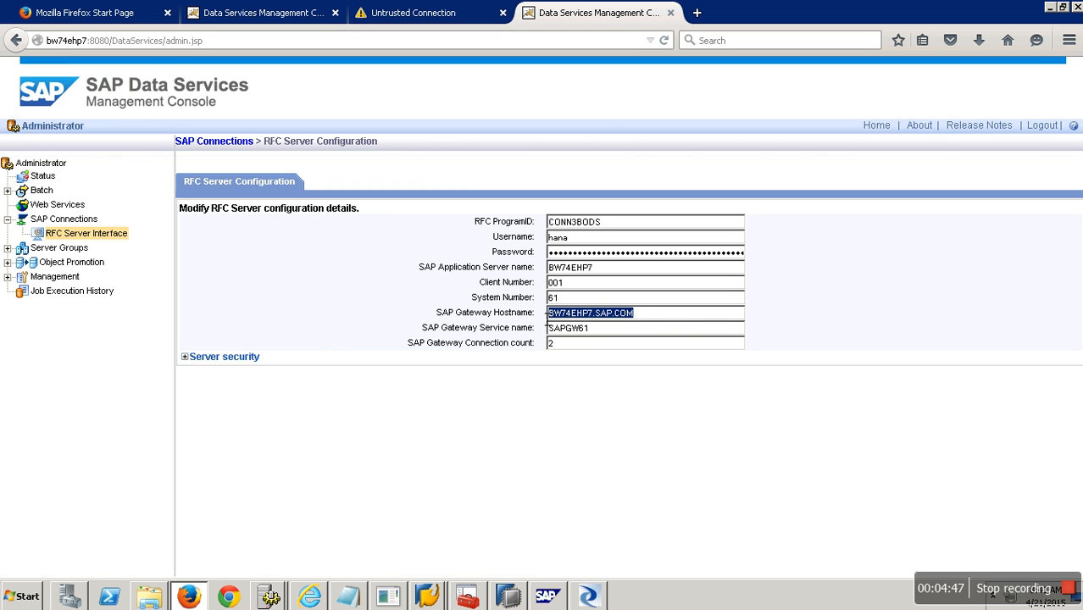
pyautogui.click(428, 597)
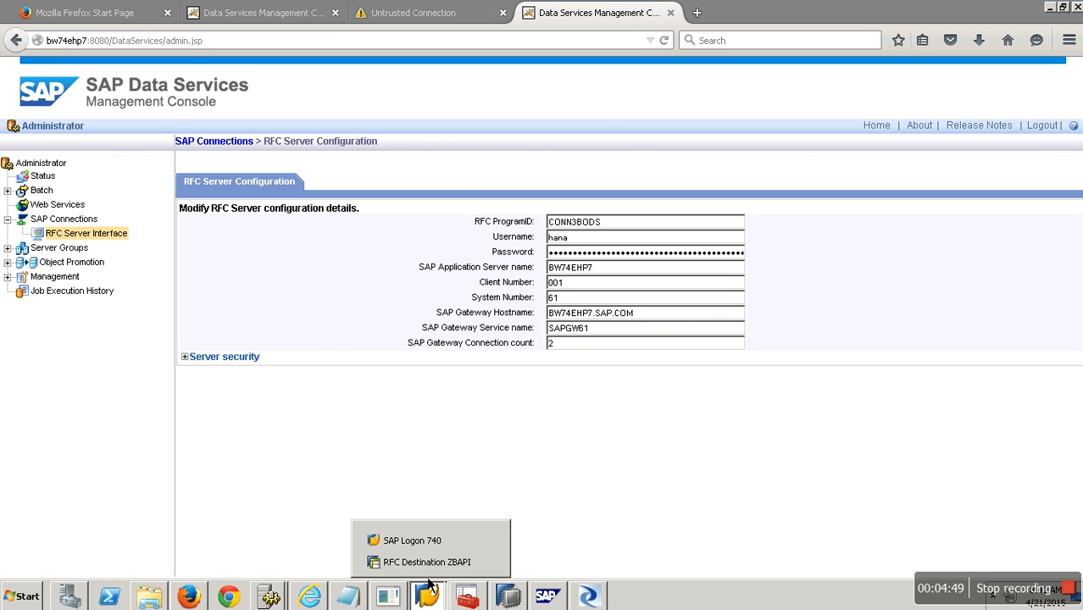
pyautogui.click(408, 560)
pyautogui.scroll(-5, 576, 504)
pyautogui.click(180, 446)
pyautogui.moveTo(179, 446); pyautogui.dragTo(53, 458)
pyautogui.write('BW74EHP7.SAP.COM')
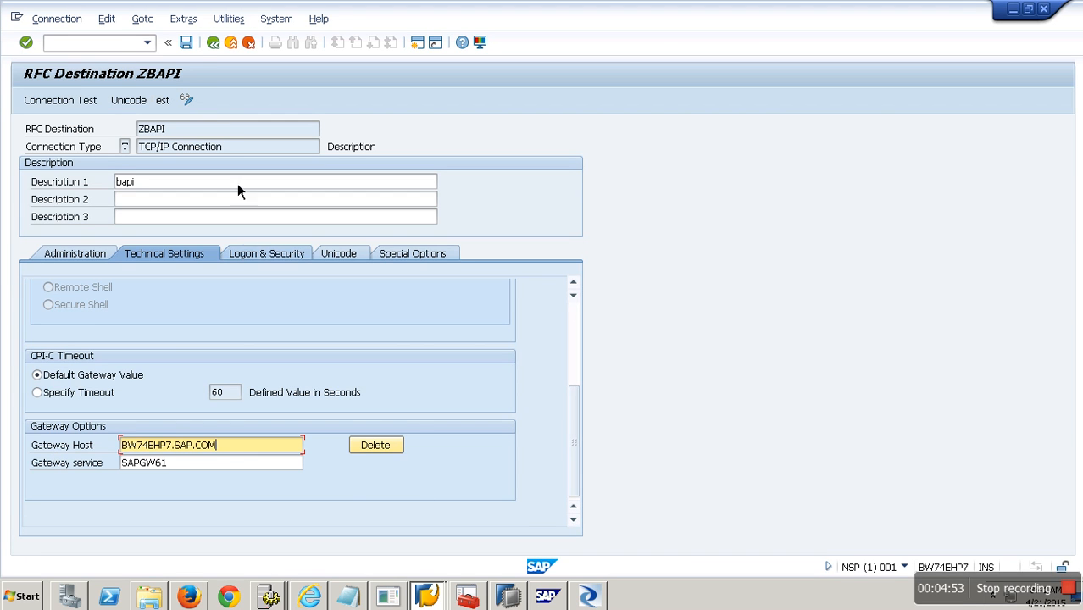
pyautogui.click(186, 42)
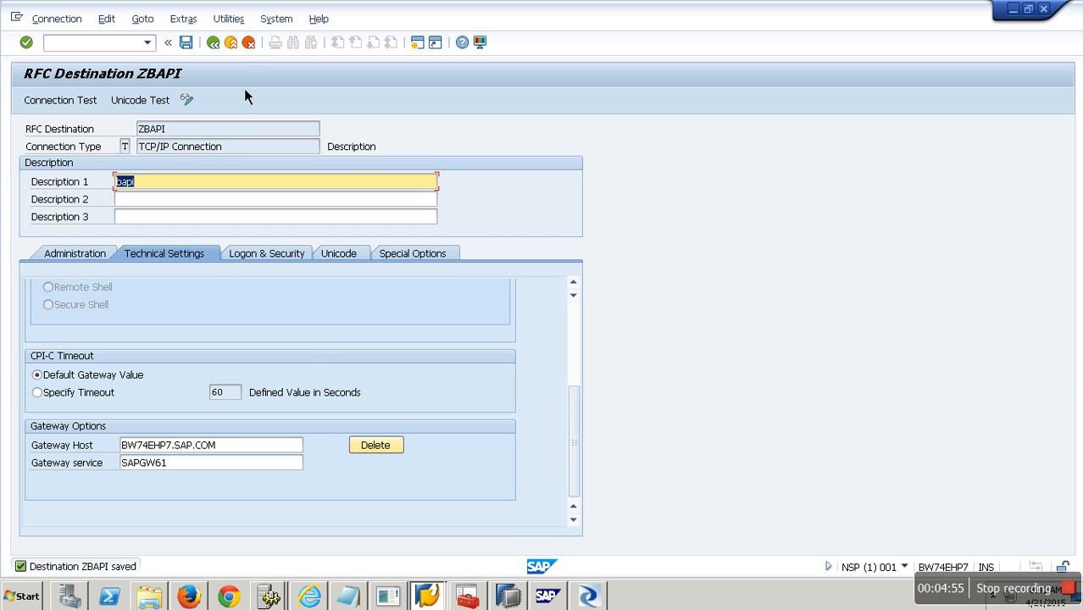
pyautogui.click(219, 43)
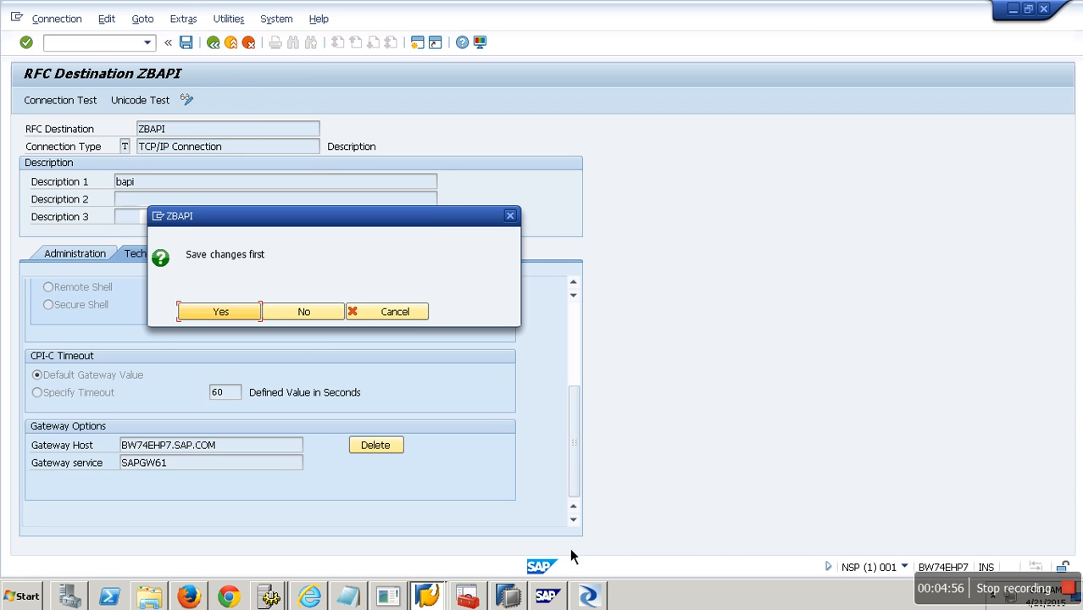
pyautogui.click(418, 316)
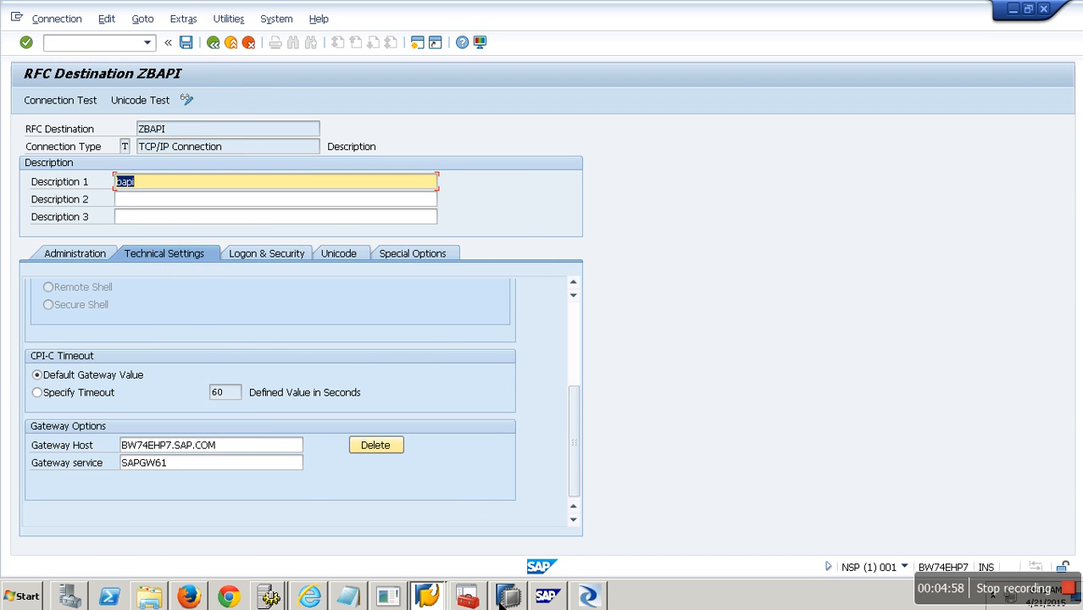
# Go back to the Management Console's RFC Server Interface Status page.
pyautogui.click(593, 598)
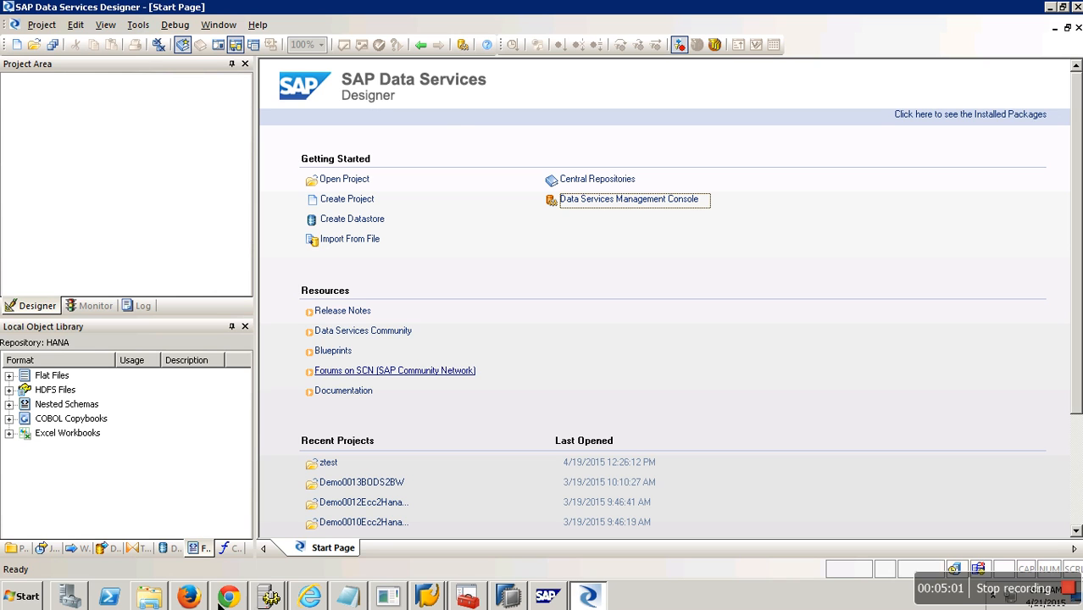
pyautogui.click(188, 597)
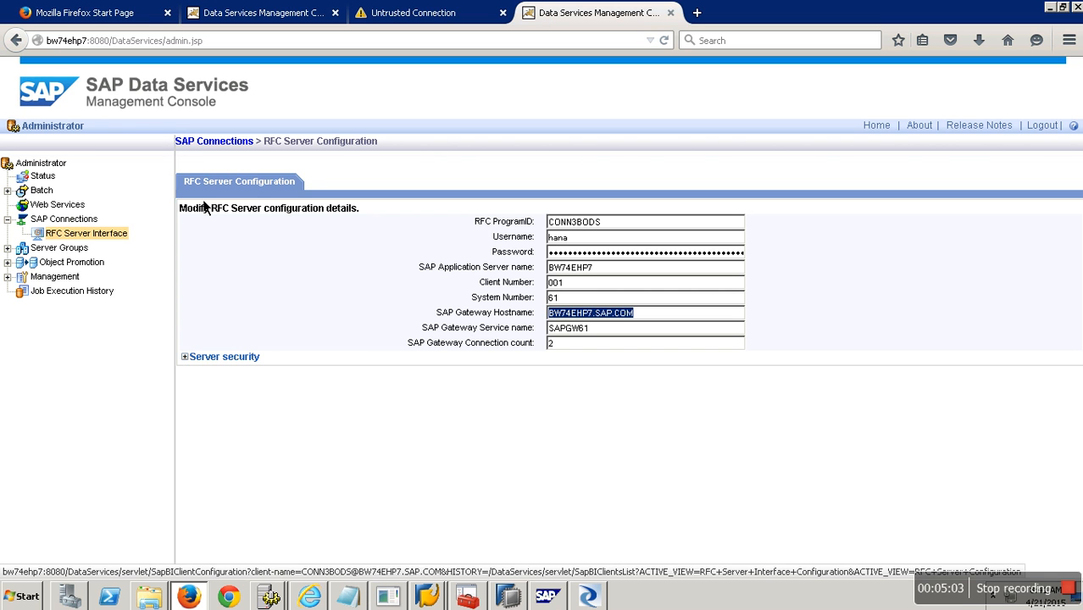
pyautogui.click(85, 234)
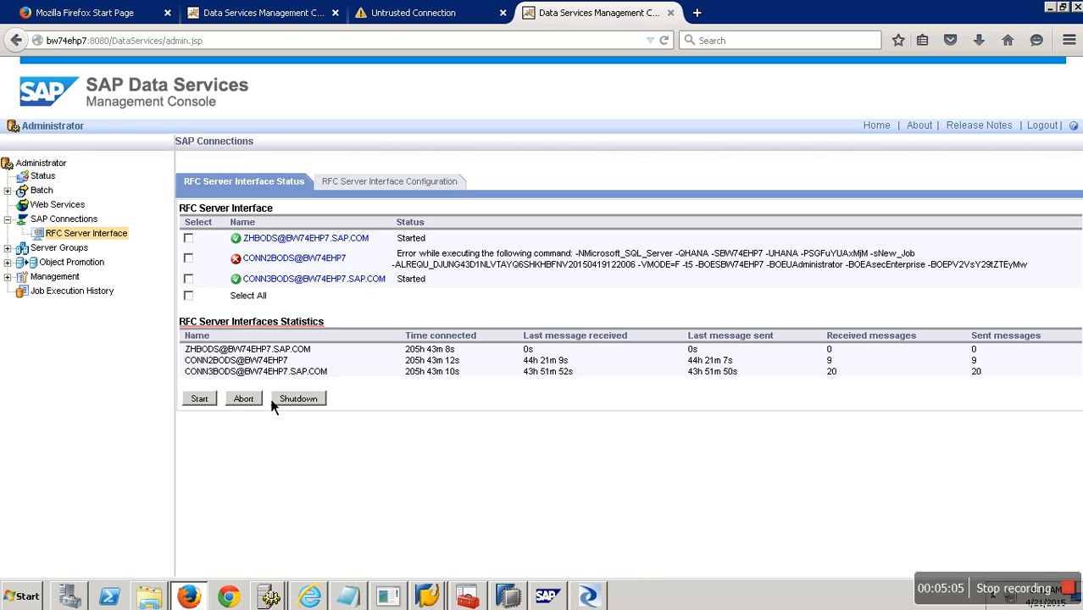
# Add a new RFC server configuration with ProgramID MYBAPICONN and the user's password.
pyautogui.click(379, 188)
pyautogui.click(208, 320)
pyautogui.moveTo(649, 227); pyautogui.dragTo(514, 227)
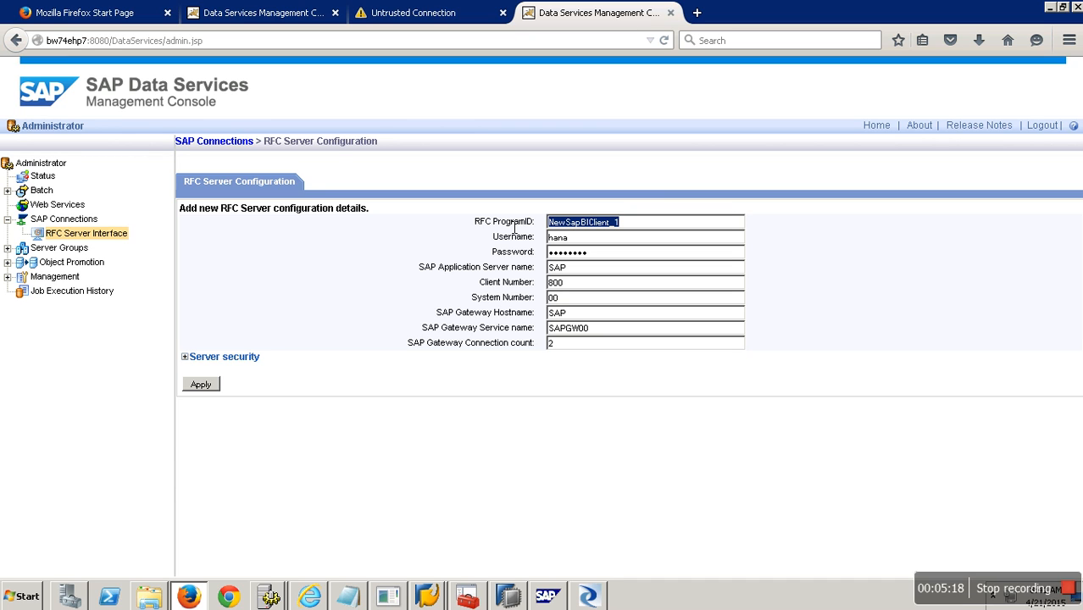
pyautogui.write('MY')
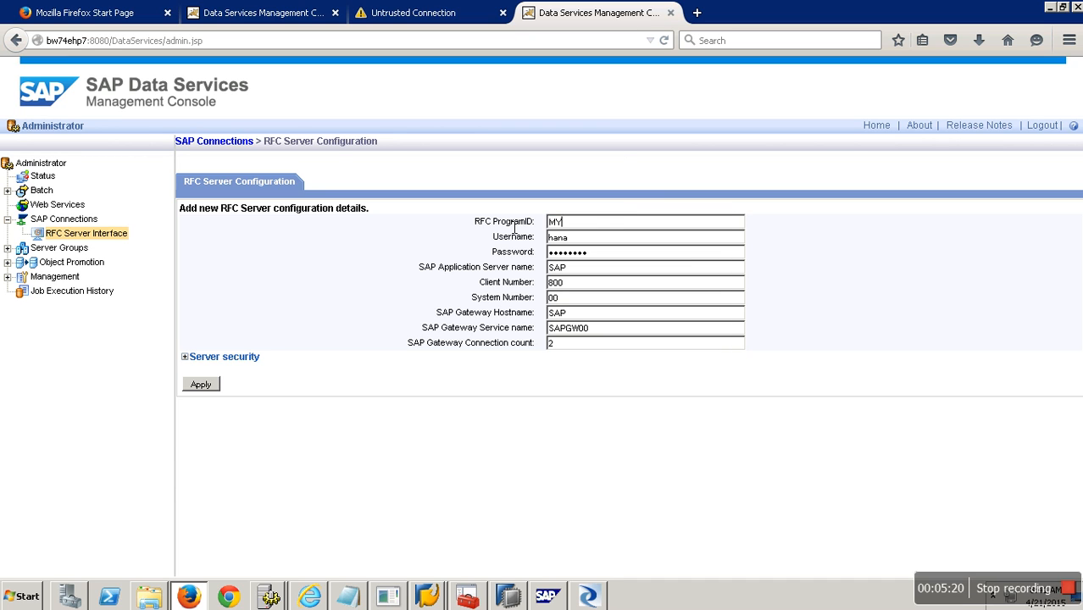
pyautogui.write('BAPICONN')
pyautogui.click(612, 245)
pyautogui.moveTo(614, 253); pyautogui.dragTo(479, 258)
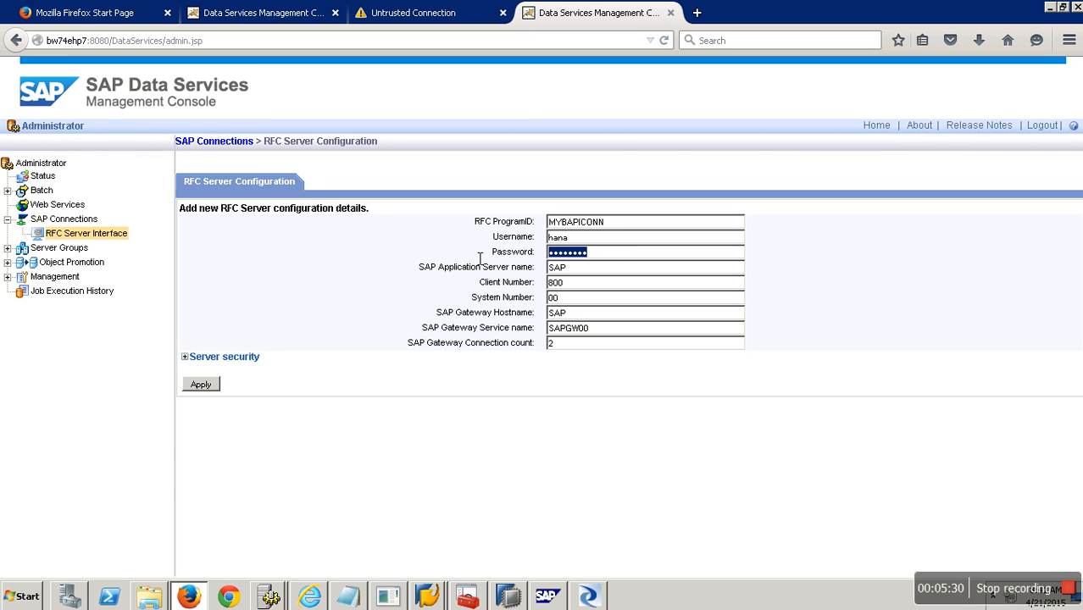
pyautogui.write('••••')
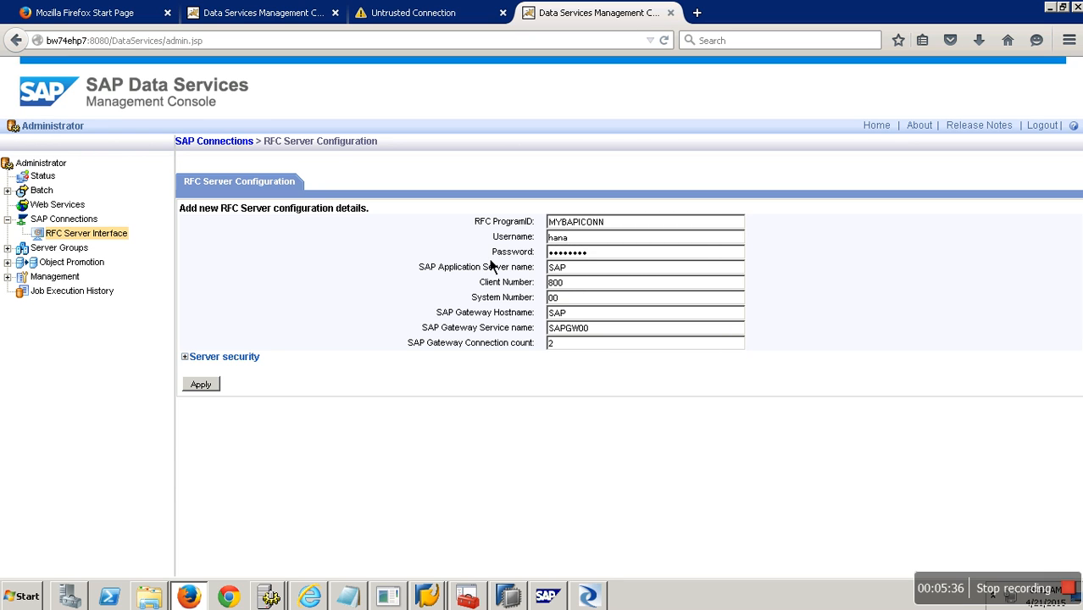
# Set the application server to BW74EHP7, copied from the SAP Logon entry properties.
pyautogui.moveTo(595, 268); pyautogui.dragTo(492, 271)
pyautogui.click(427, 596)
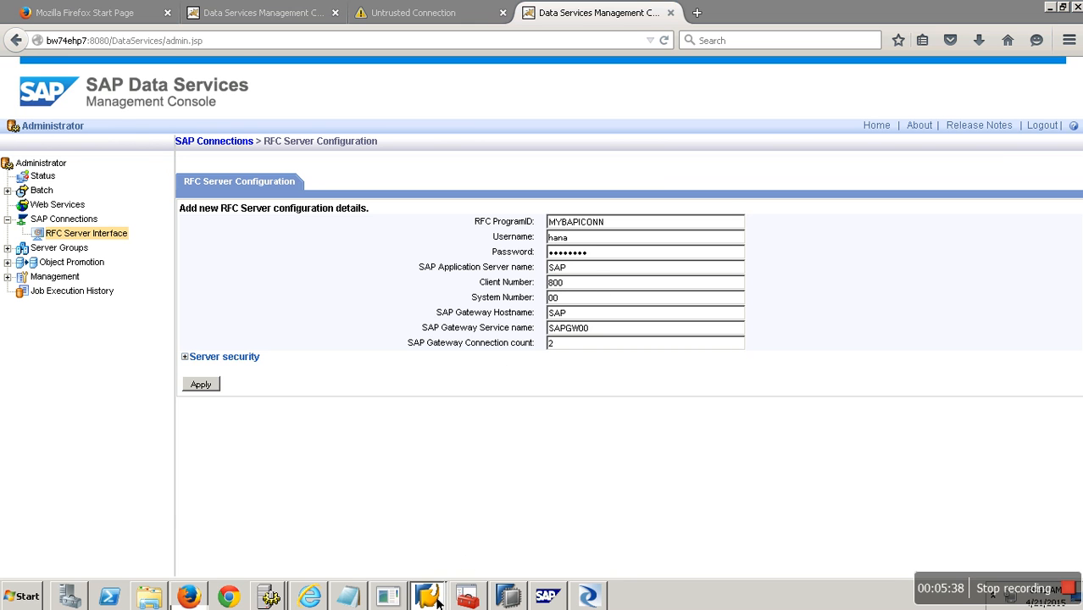
pyautogui.click(441, 562)
pyautogui.click(439, 600)
pyautogui.click(438, 544)
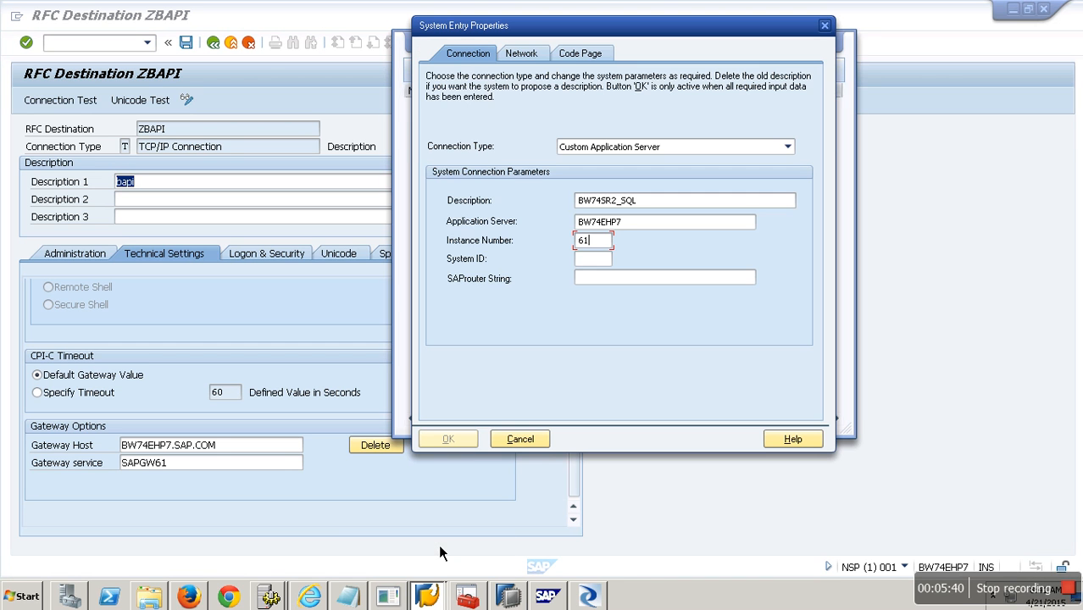
pyautogui.doubleClick(655, 222)
pyautogui.hotkey('ctrl', 'c')
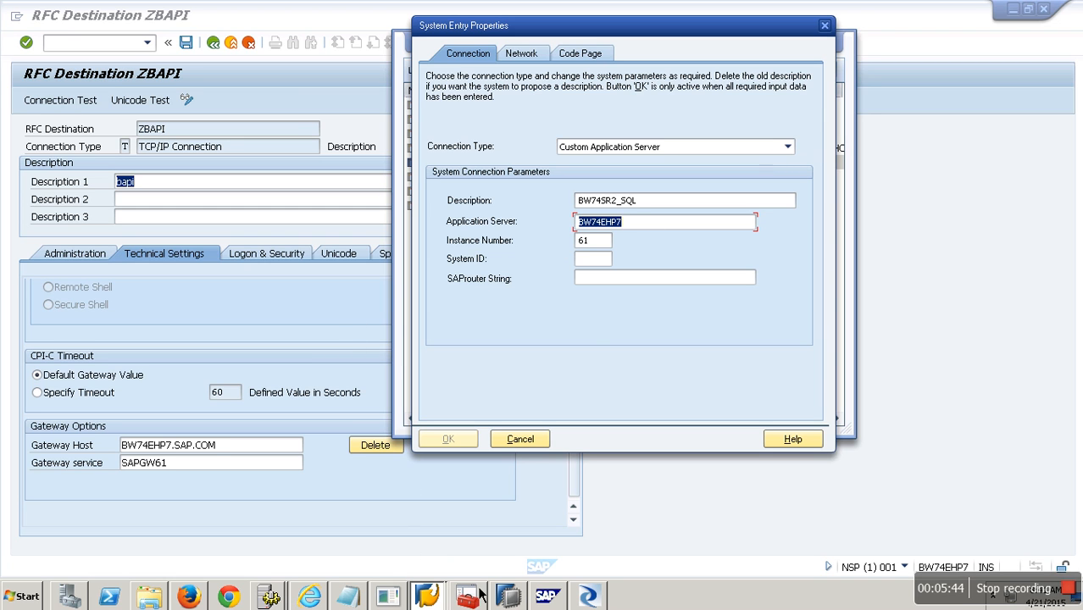
pyautogui.click(196, 594)
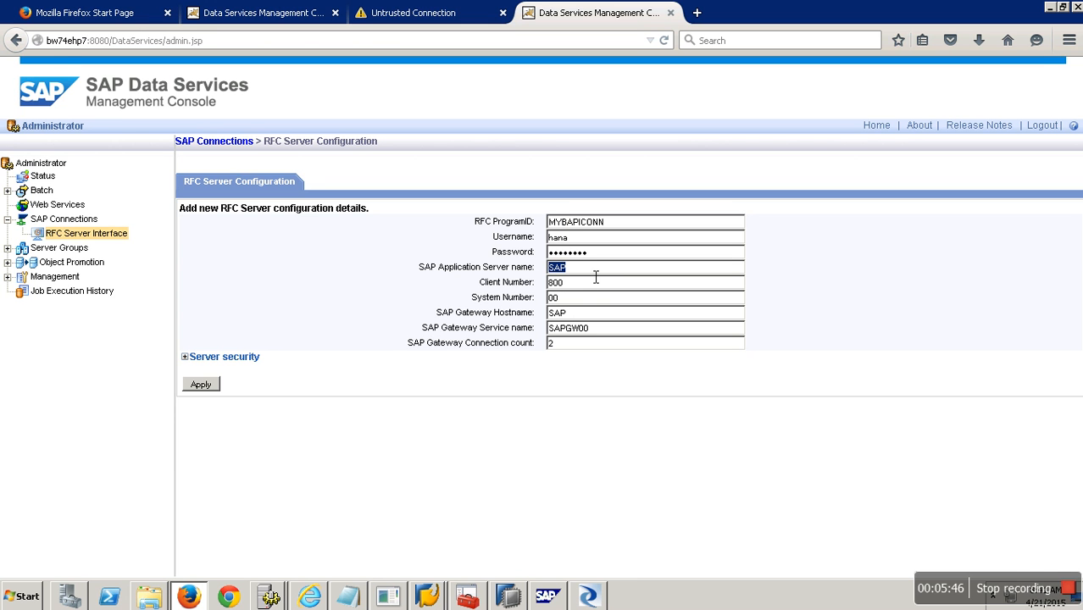
pyautogui.hotkey('ctrl', 'v')
# Enter client number 001 and system number 61.
pyautogui.press('Tab')
pyautogui.write('001')
pyautogui.click(579, 299)
pyautogui.hotkey('shift', 'Home')
pyautogui.write('61')
# Paste gateway host BW74EHP7.SAP.COM from the ZBAPI destination into the gateway hostname.
pyautogui.click(424, 598)
pyautogui.click(433, 569)
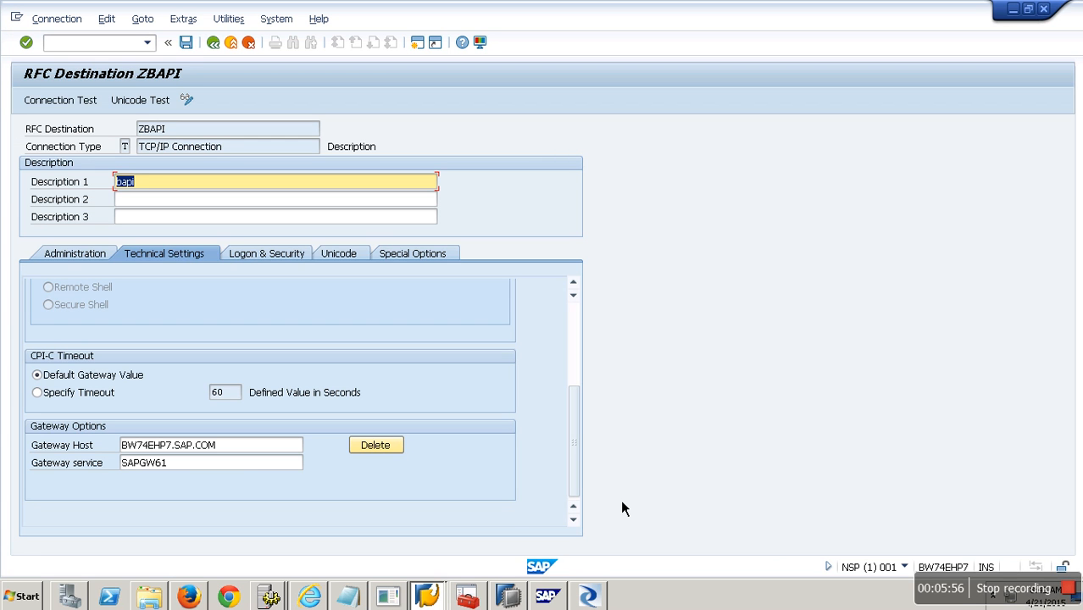
pyautogui.moveTo(242, 446); pyautogui.dragTo(58, 436)
pyautogui.hotkey('ctrl', 'c')
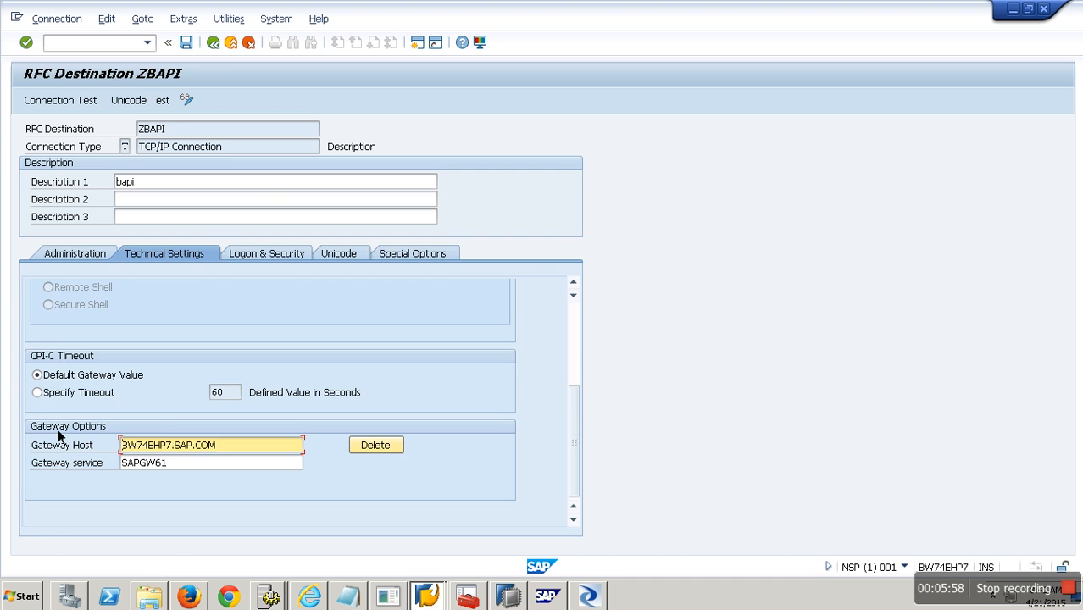
pyautogui.hotkey('alt', 'Tab')
pyautogui.doubleClick(561, 313)
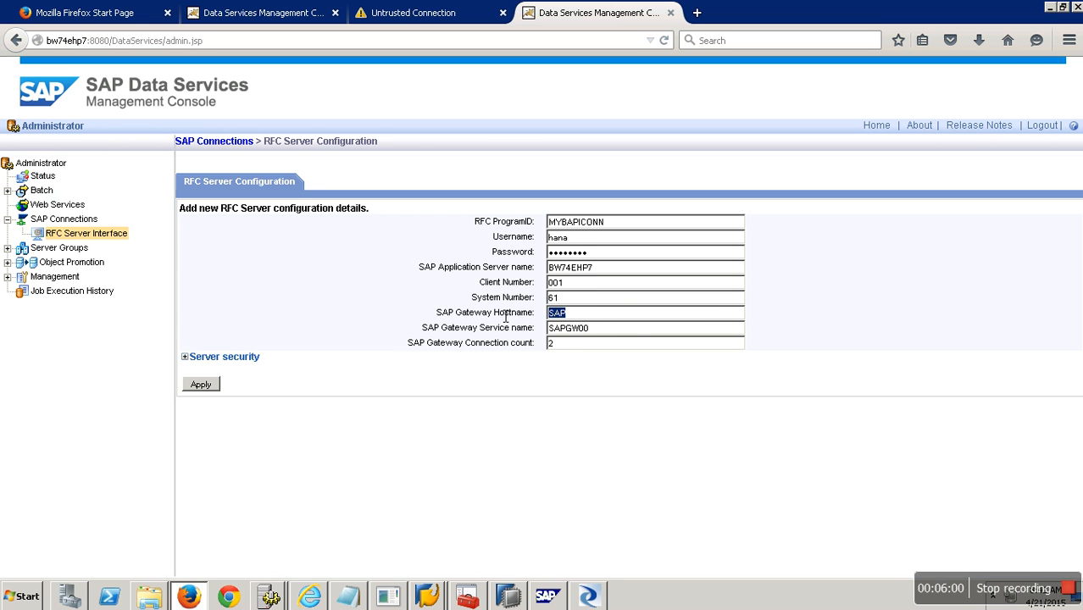
pyautogui.hotkey('ctrl', 'v')
pyautogui.click(637, 334)
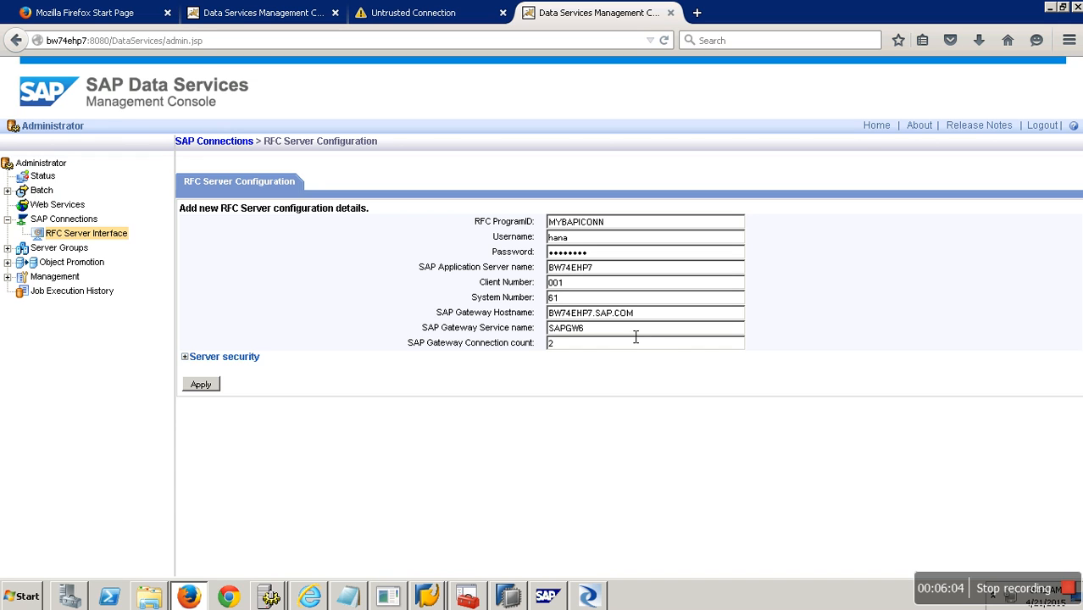
# Apply the MYBAPICONN configuration, check it shows Started, and bring RFC Destination ZBAPI forward.
pyautogui.click(215, 388)
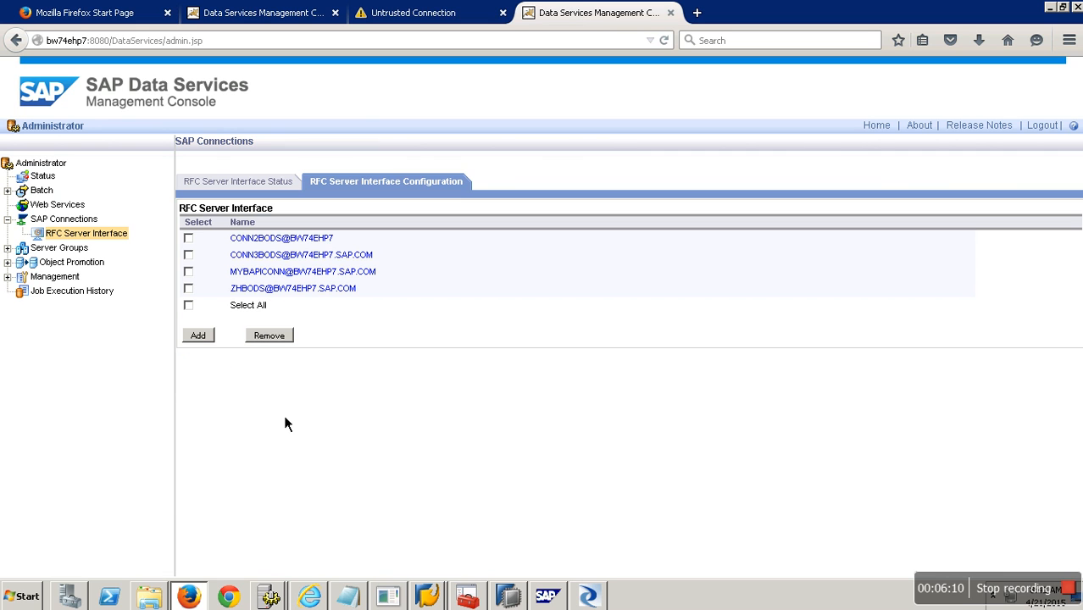
pyautogui.click(249, 194)
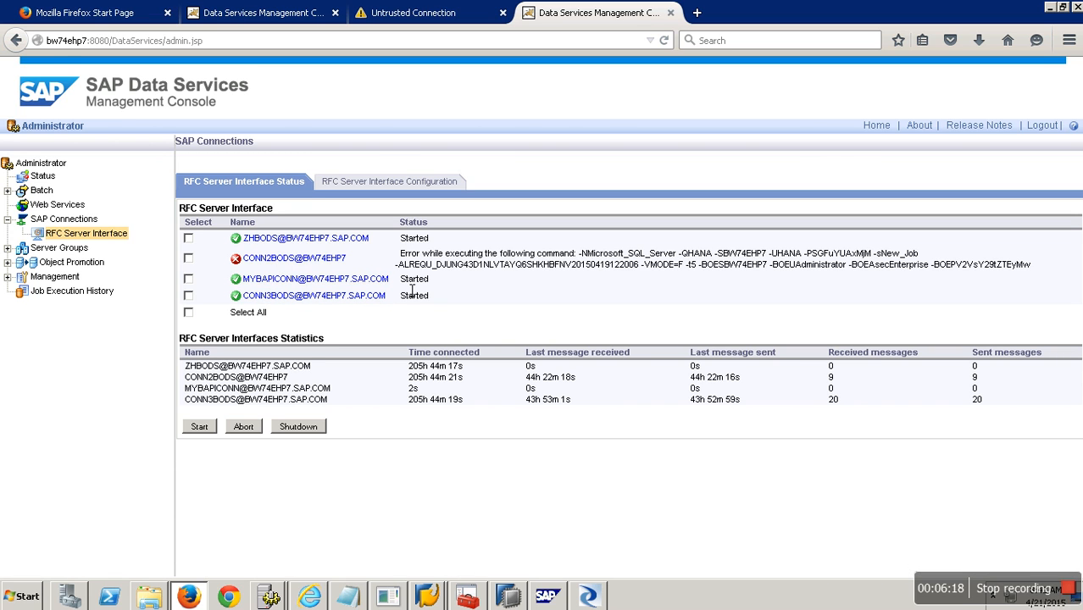
pyautogui.click(432, 598)
pyautogui.click(428, 564)
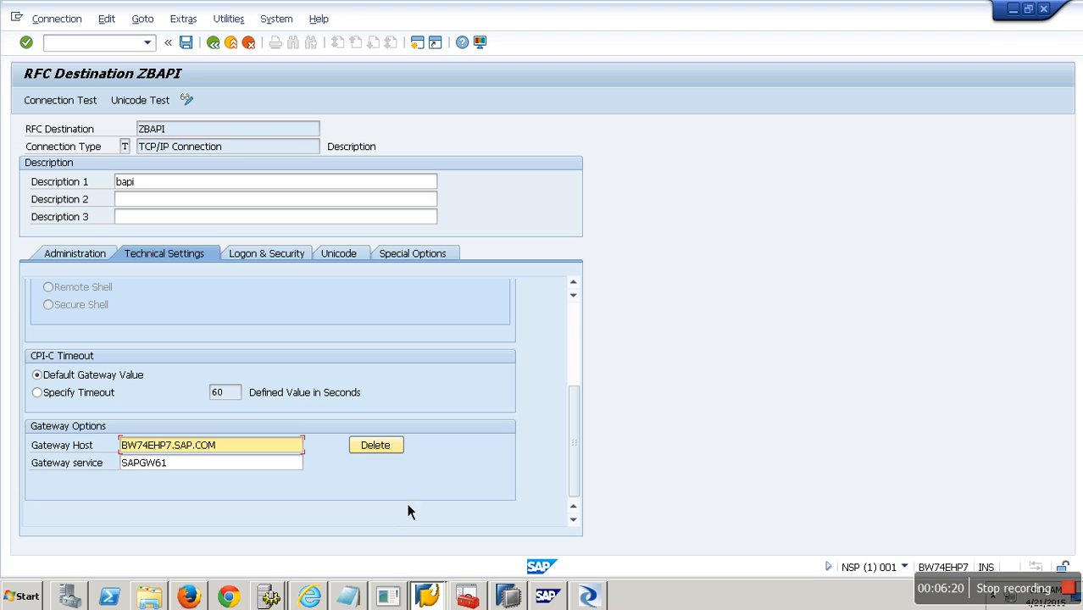
# Save ZBAPI, run a successful connection test, and back out to the source systems list.
pyautogui.click(90, 105)
pyautogui.click(241, 315)
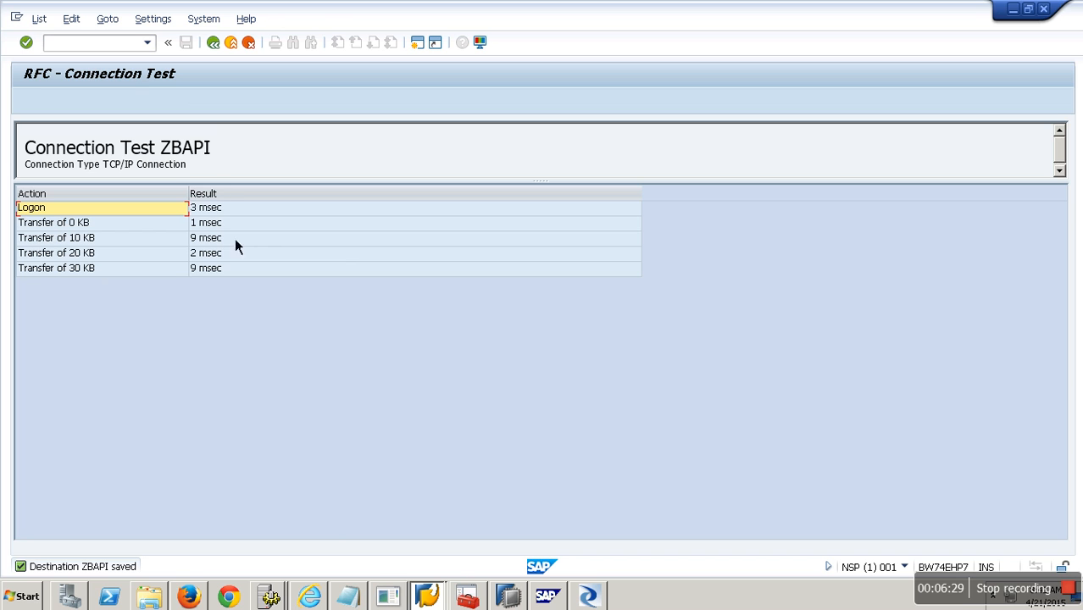
pyautogui.click(213, 44)
pyautogui.click(218, 53)
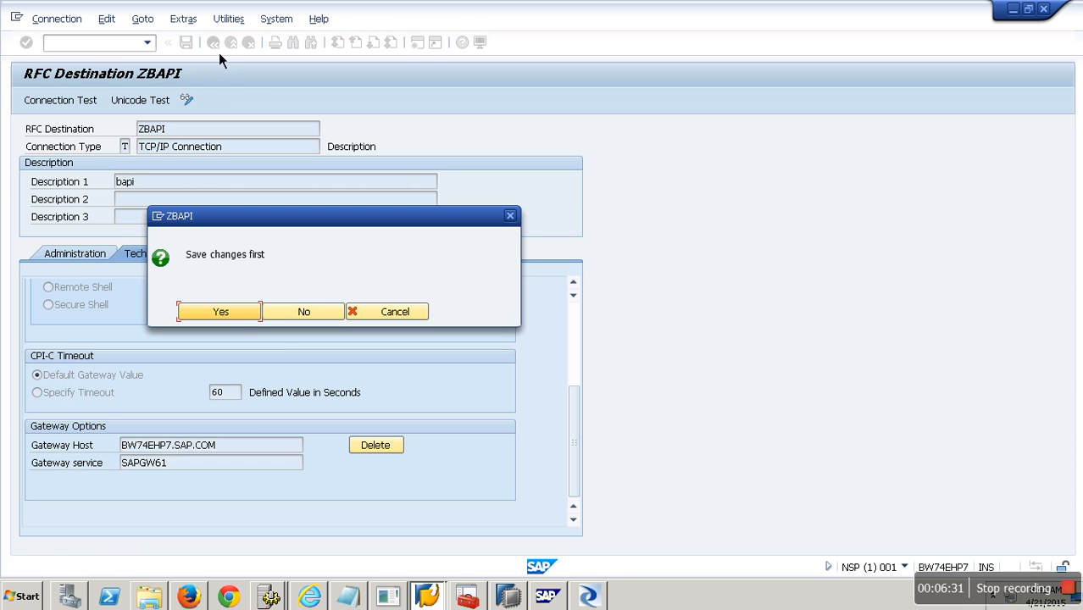
pyautogui.click(243, 318)
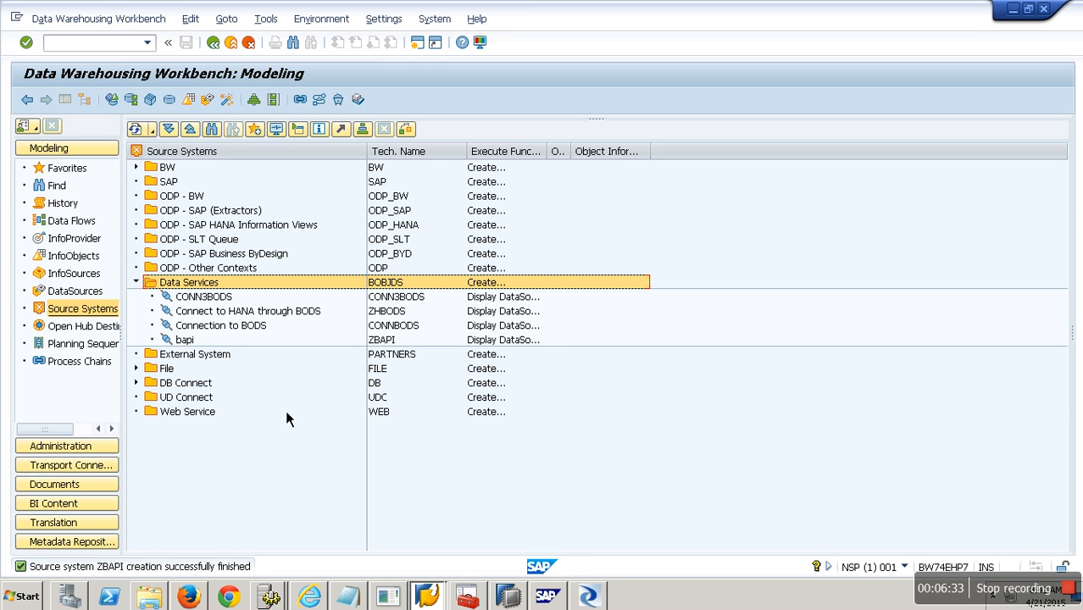
# Check the new ZBAPI source system under External System, then switch to Data Services Designer.
pyautogui.click(192, 357)
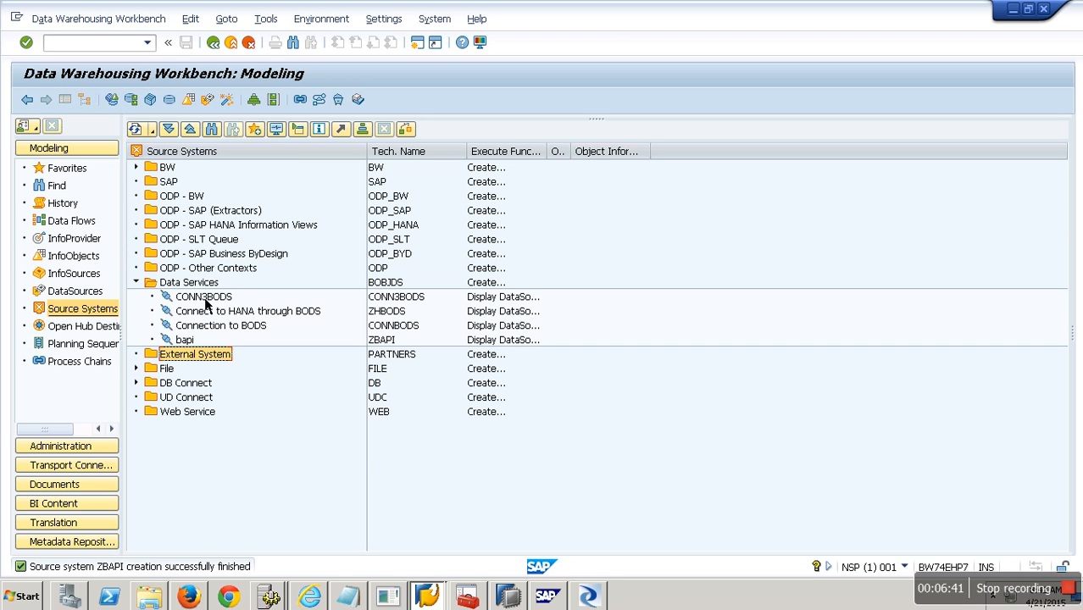
pyautogui.click(385, 342)
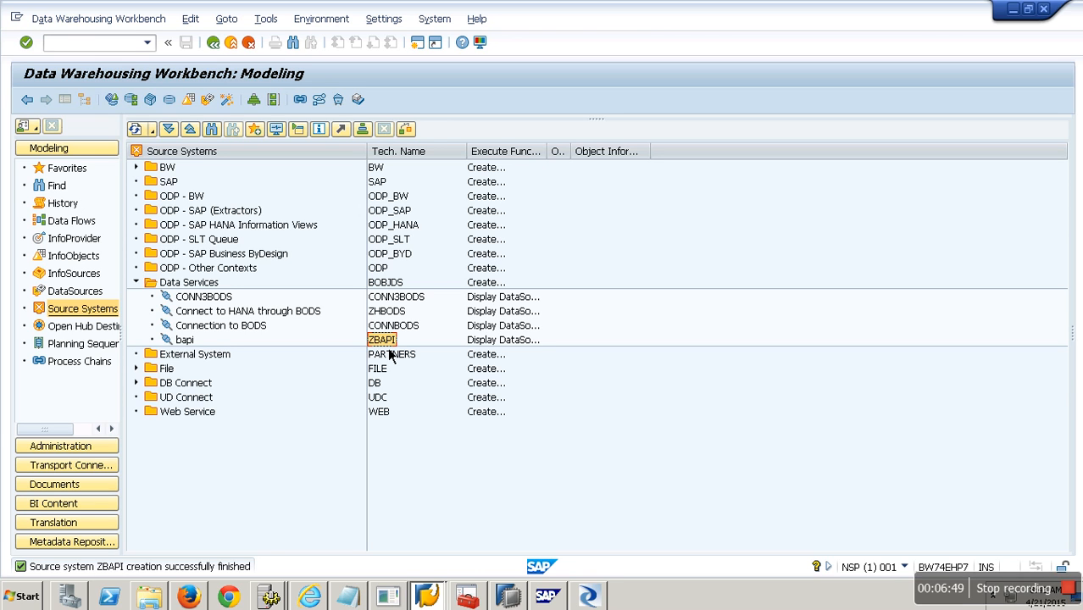
pyautogui.click(587, 597)
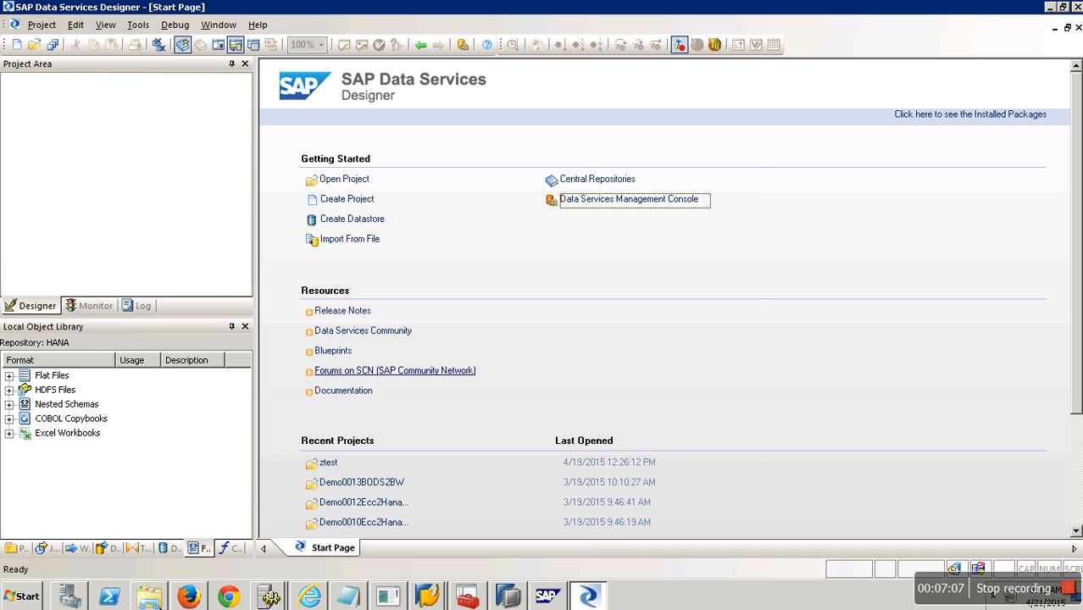
# Open the Sales file from Desktop\Flatfiles in Excel via a new Explorer window.
pyautogui.press('super+e')
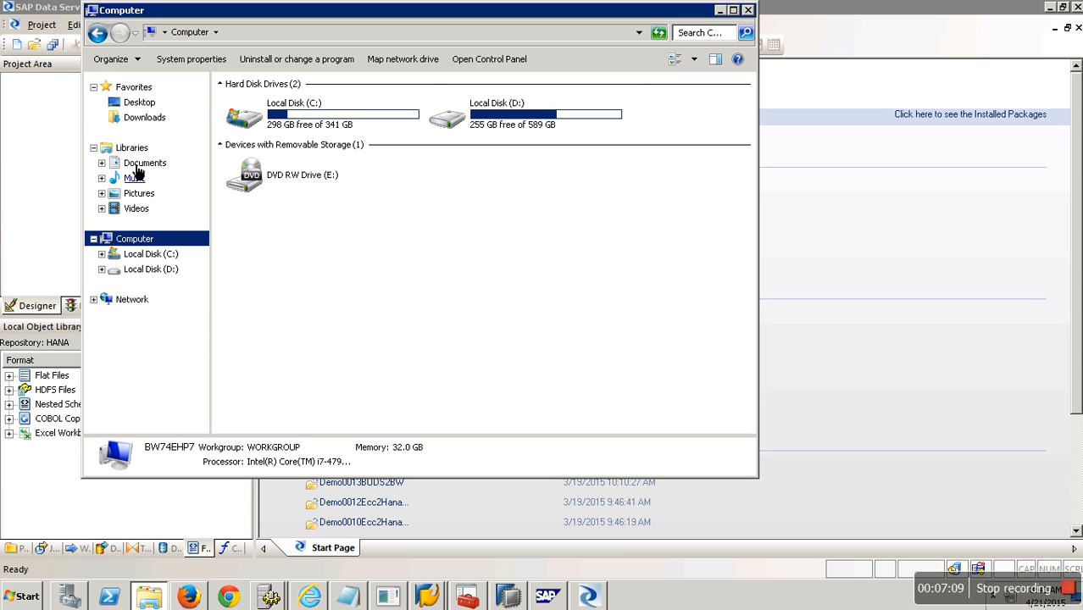
pyautogui.click(139, 102)
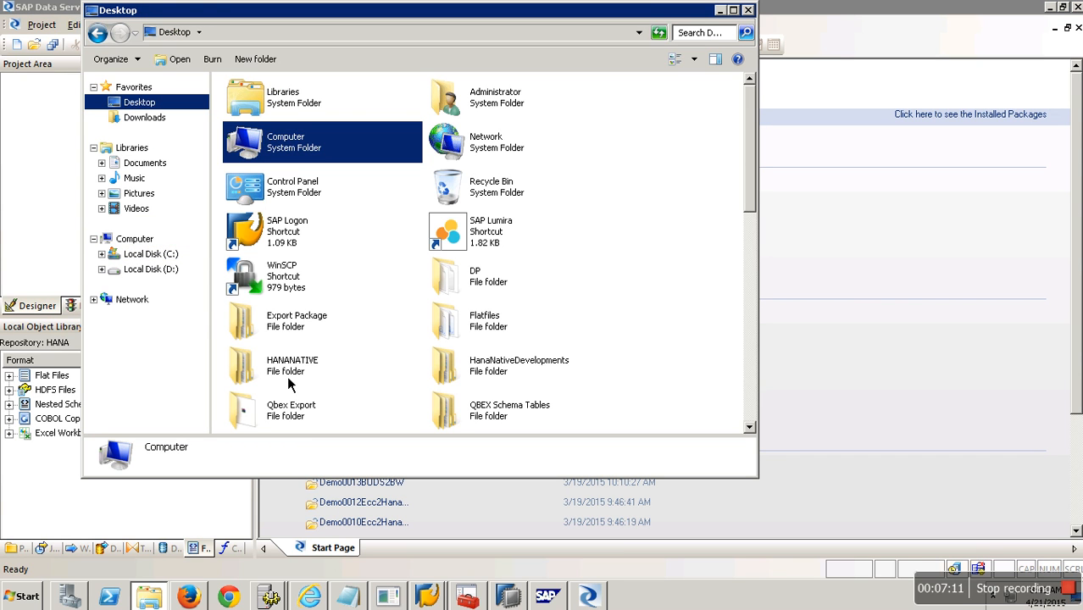
pyautogui.doubleClick(487, 337)
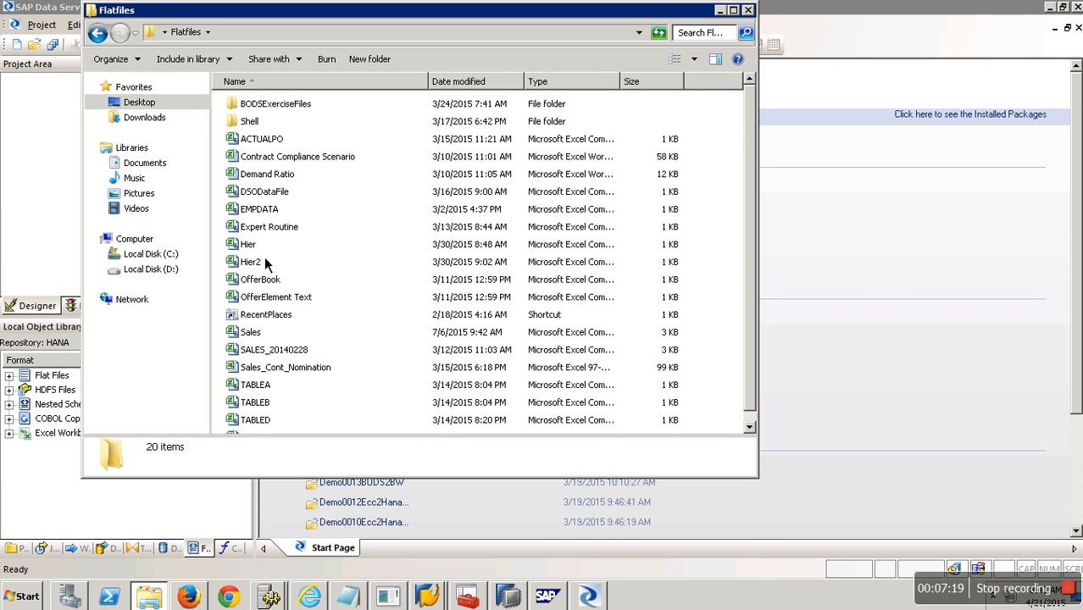
pyautogui.doubleClick(252, 337)
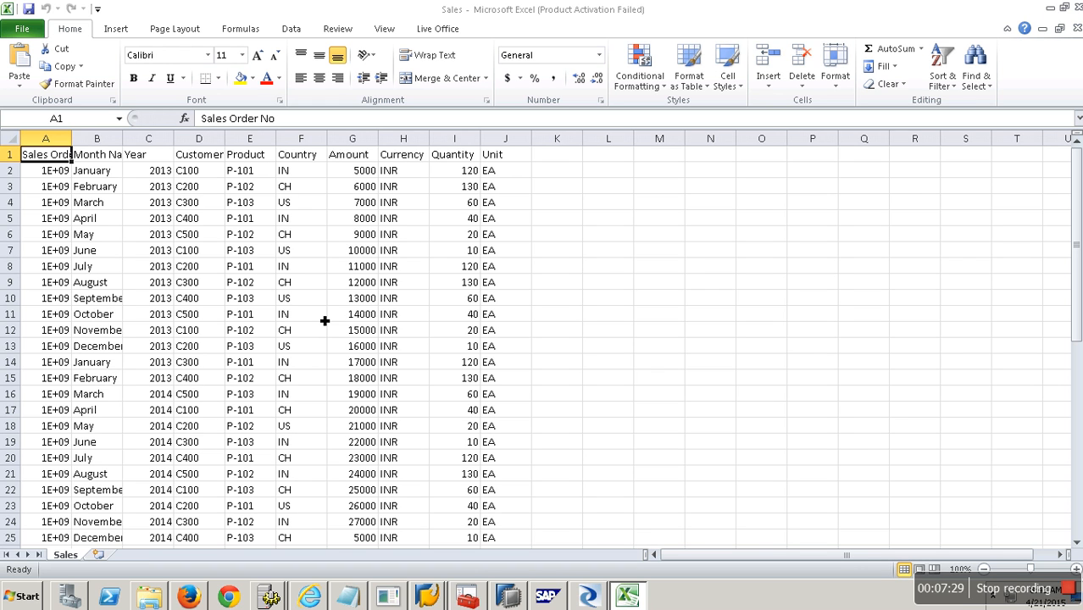
# Autofit column A and delete the Month Name–Country and Quantity–Unit columns.
pyautogui.doubleClick(72, 138)
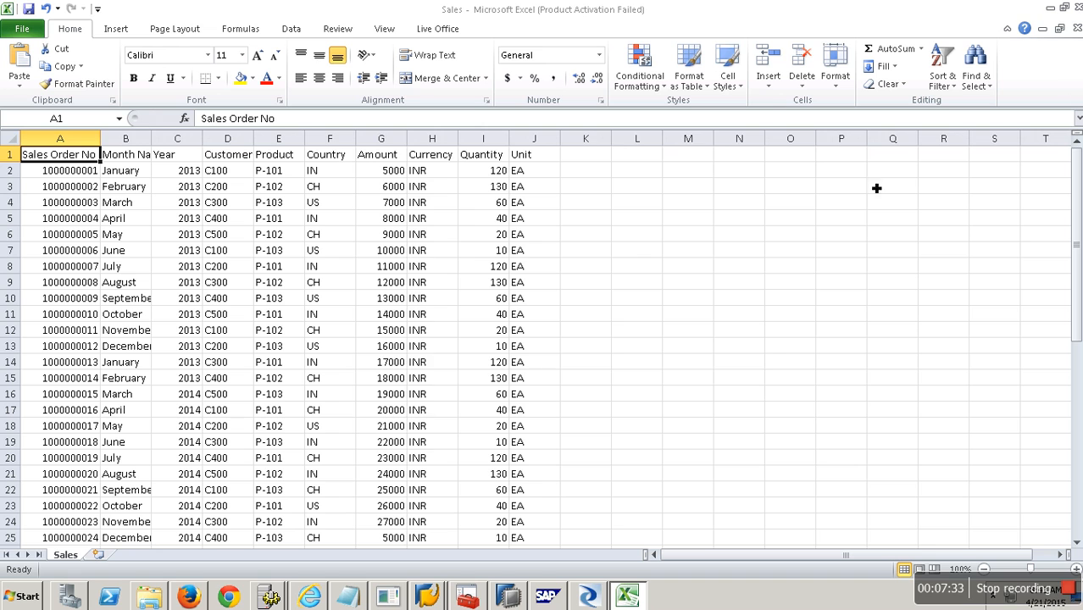
pyautogui.click(695, 444)
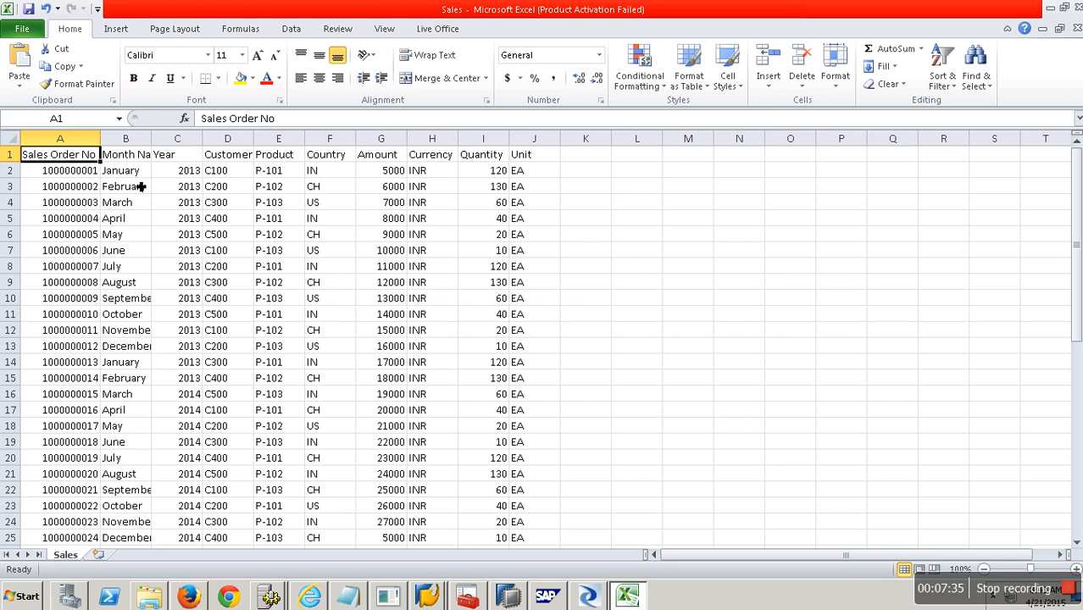
pyautogui.click(144, 142)
pyautogui.moveTo(190, 151); pyautogui.dragTo(338, 152)
pyautogui.rightClick(333, 150)
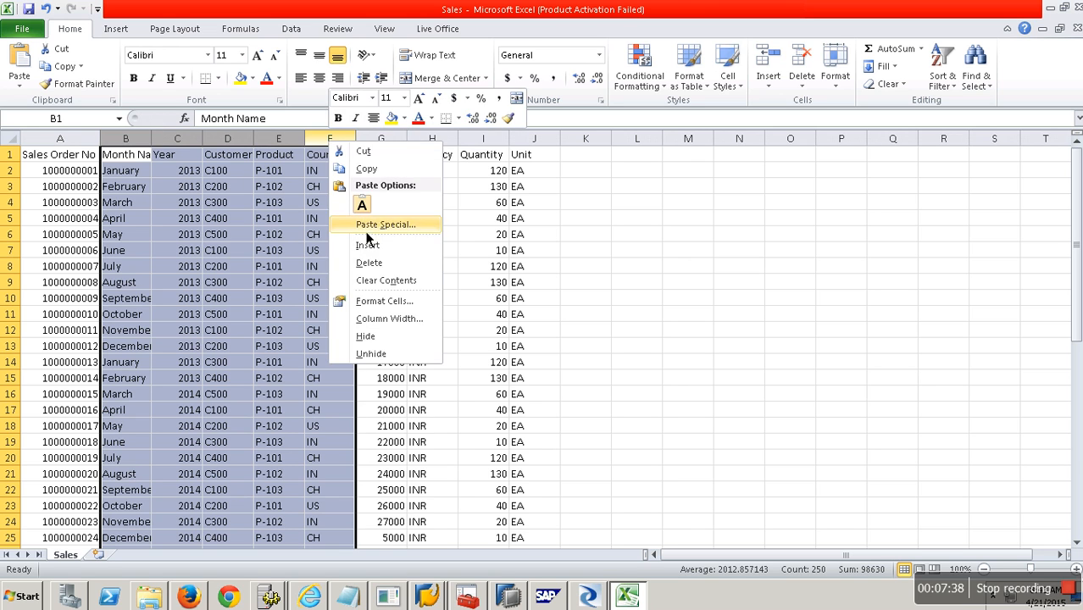
pyautogui.click(369, 262)
pyautogui.moveTo(227, 139); pyautogui.dragTo(269, 145)
pyautogui.rightClick(269, 145)
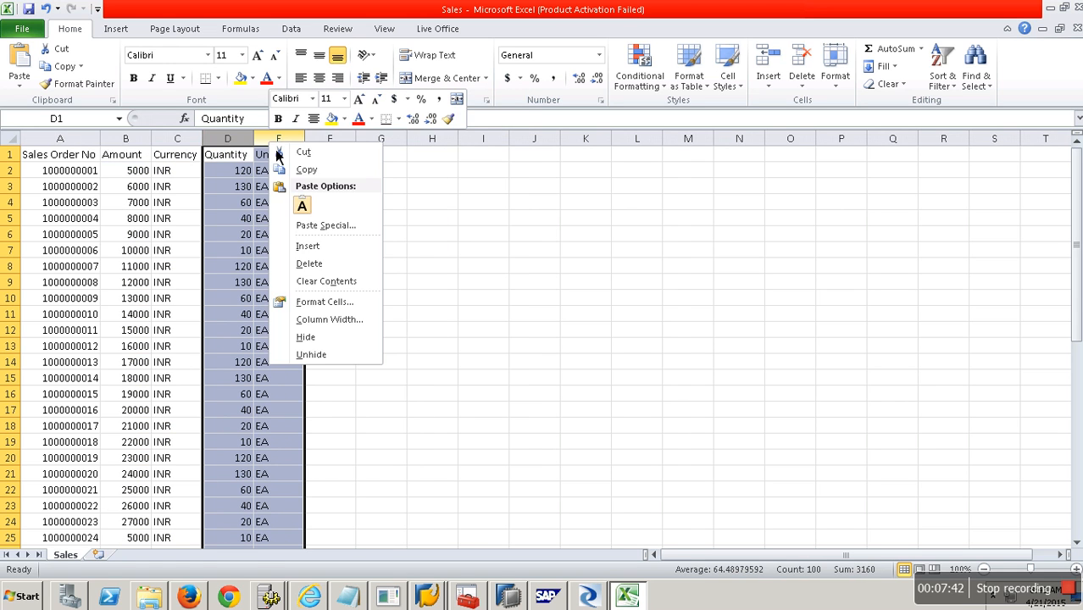
pyautogui.click(314, 265)
pyautogui.click(85, 158)
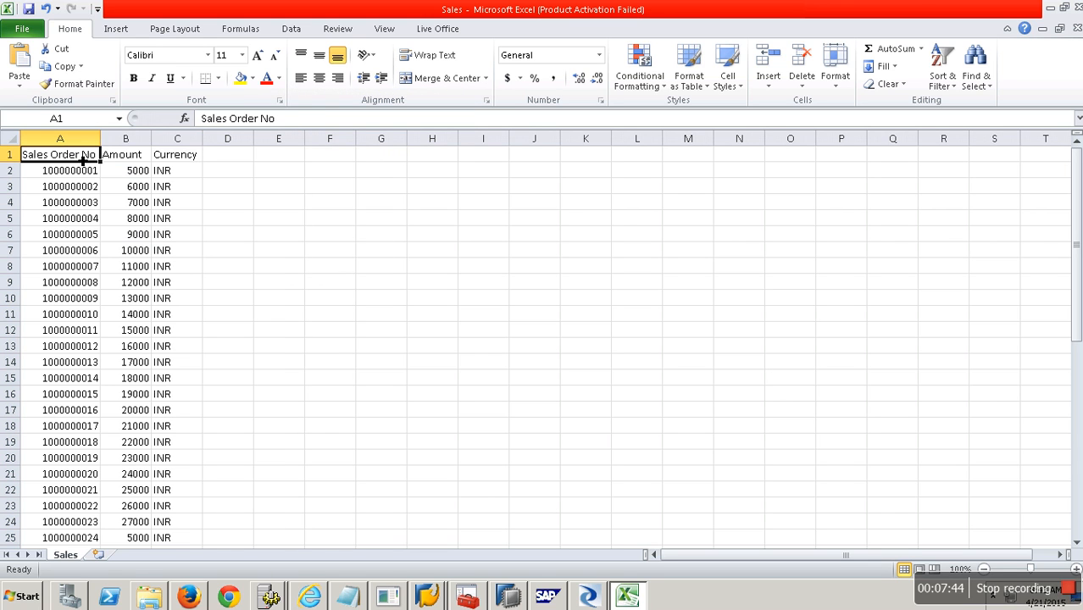
# Save the sheet to the Desktop as BODSBW, keeping CSV format.
pyautogui.click(34, 30)
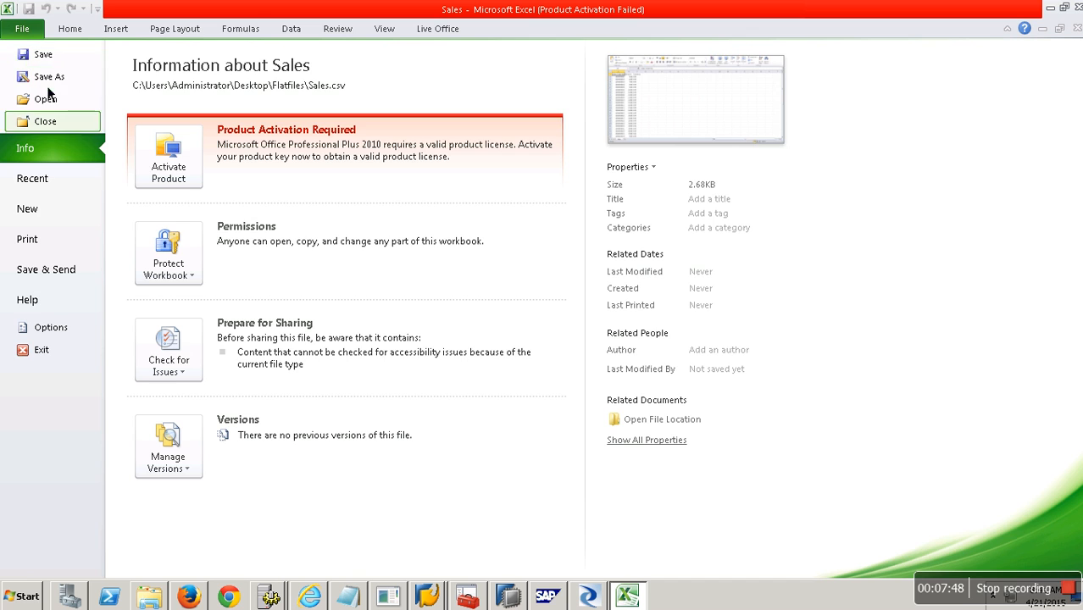
pyautogui.click(48, 77)
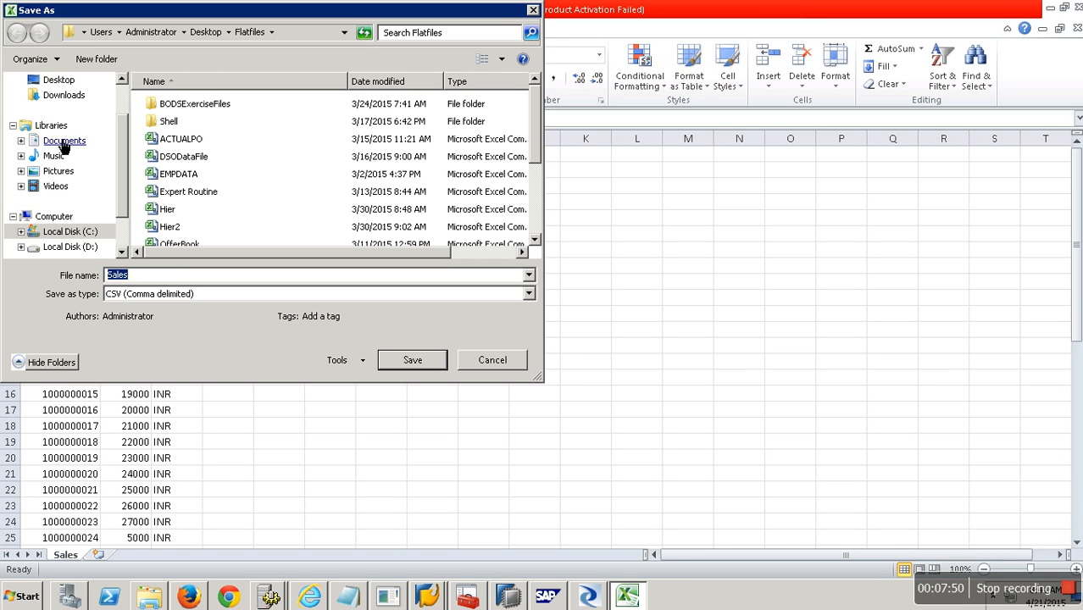
pyautogui.click(56, 80)
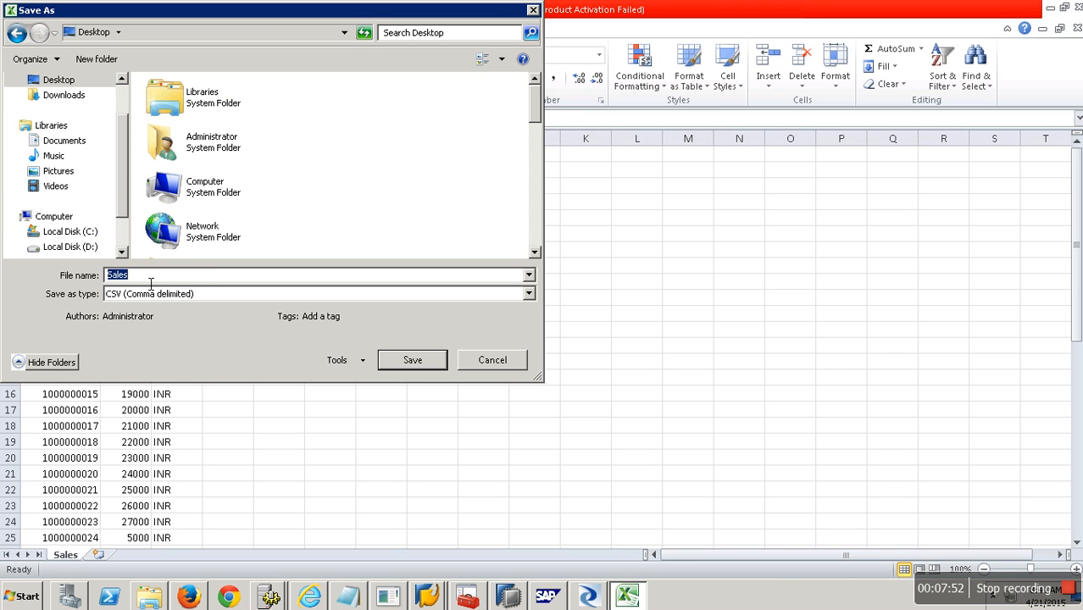
pyautogui.write('BODSBW')
pyautogui.click(420, 368)
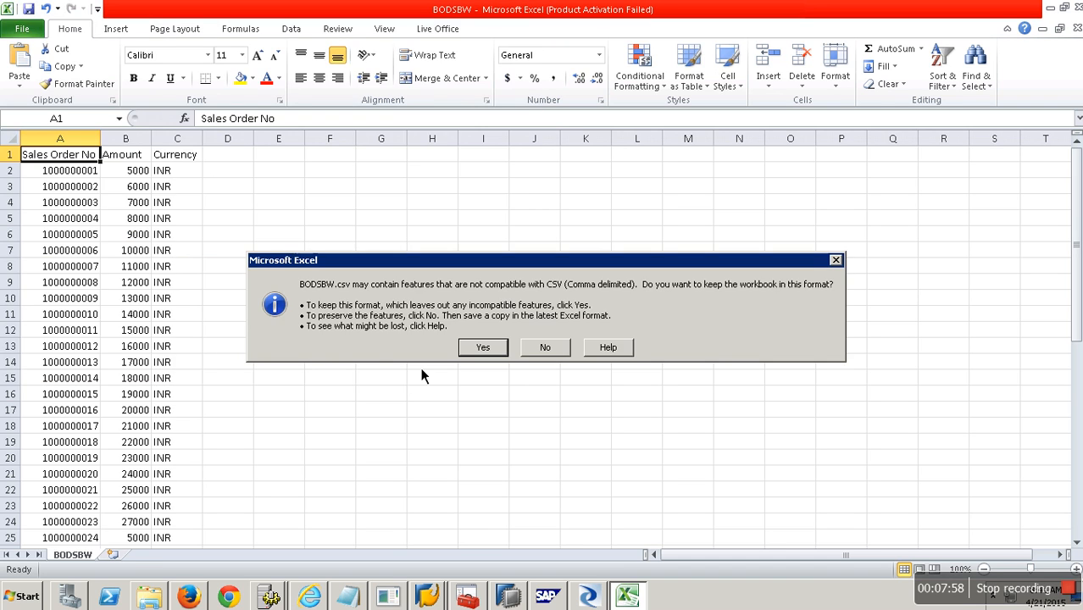
pyautogui.click(482, 347)
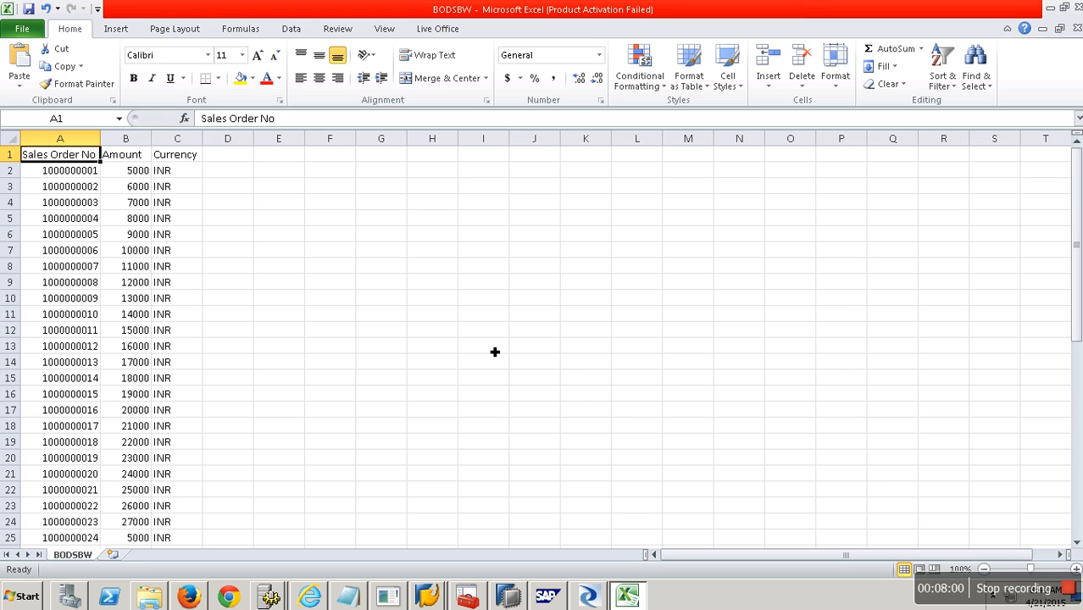
# Close the BODSBW workbook, saving changes in CSV format.
pyautogui.click(1076, 28)
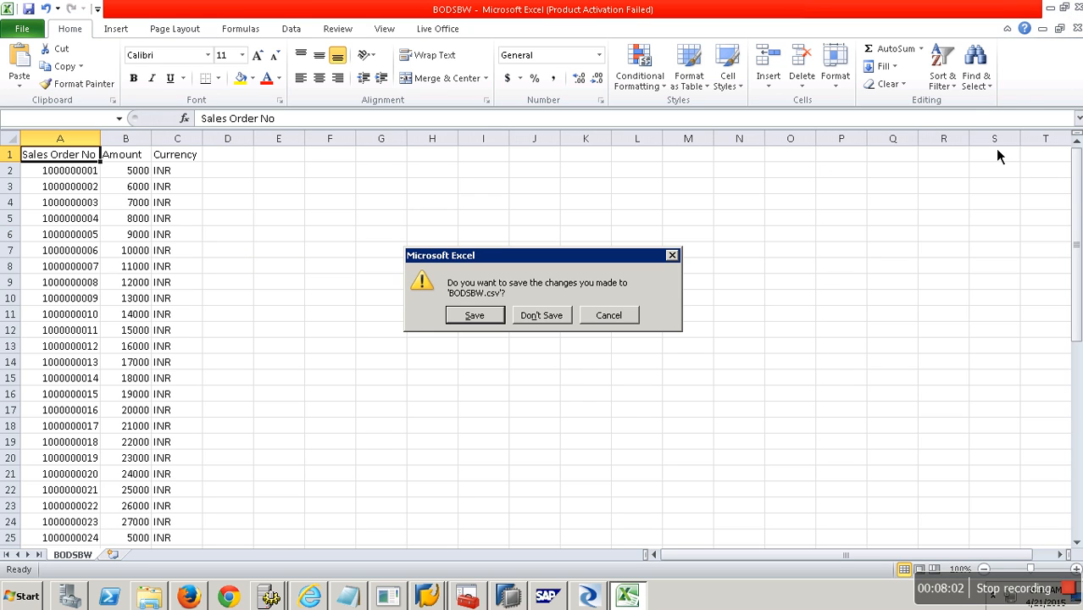
pyautogui.click(609, 315)
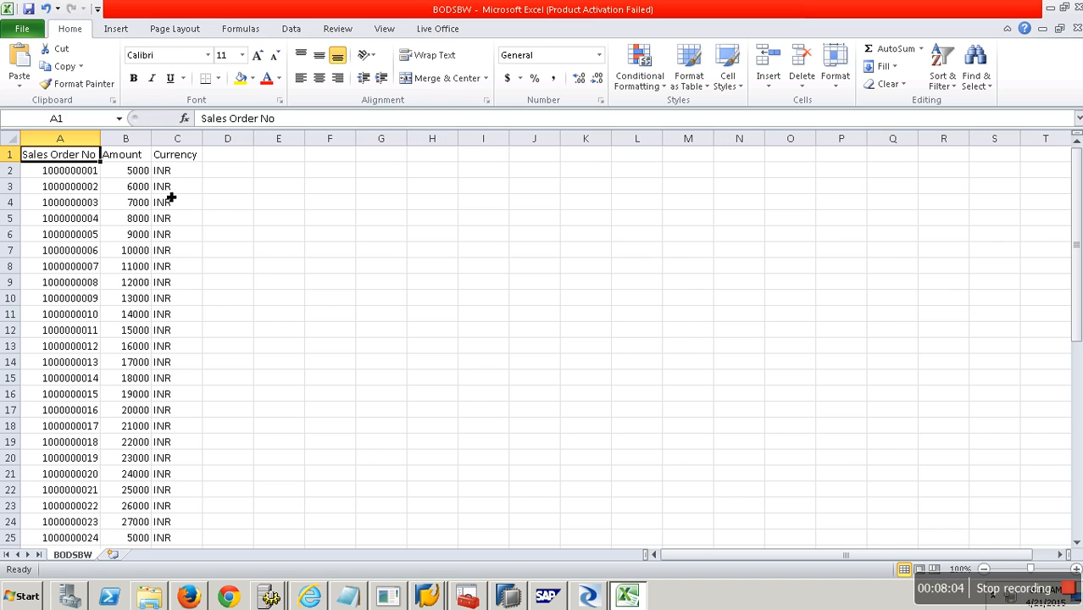
pyautogui.click(23, 29)
pyautogui.click(47, 76)
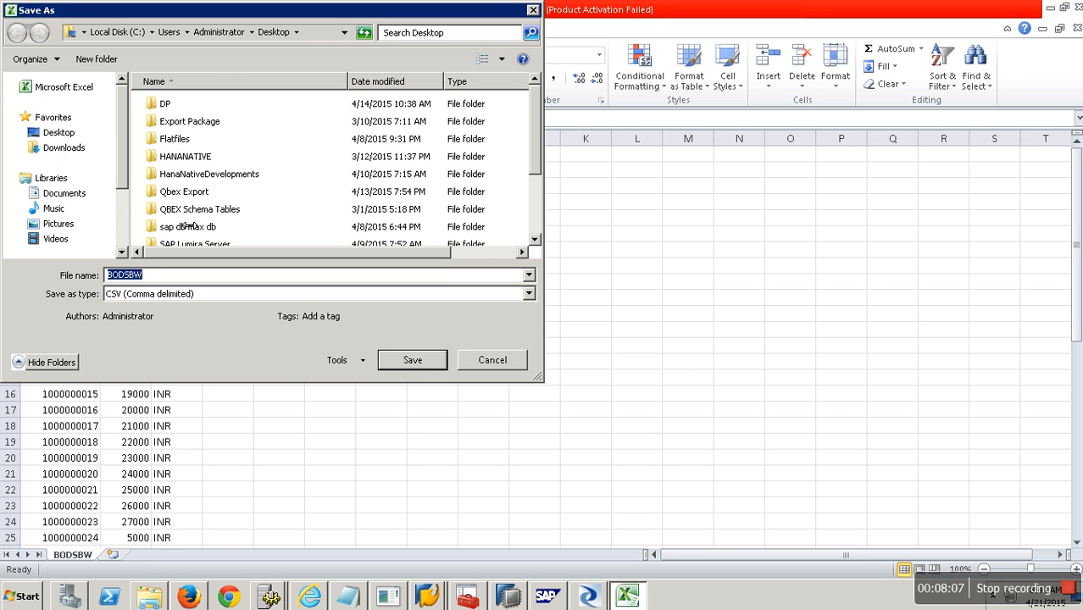
pyautogui.click(505, 366)
pyautogui.click(1075, 28)
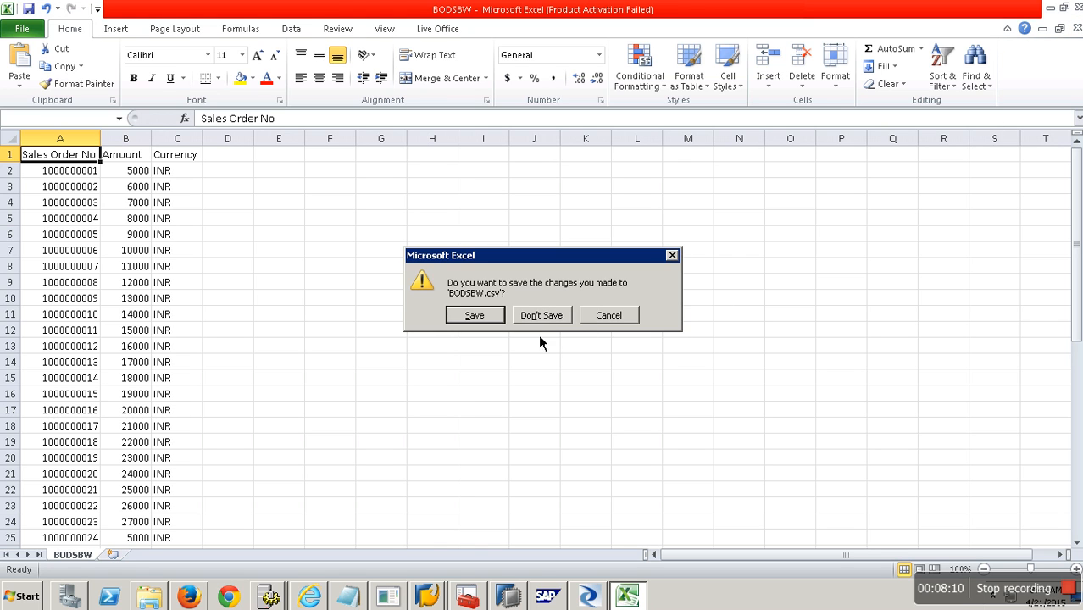
pyautogui.click(498, 320)
pyautogui.click(494, 345)
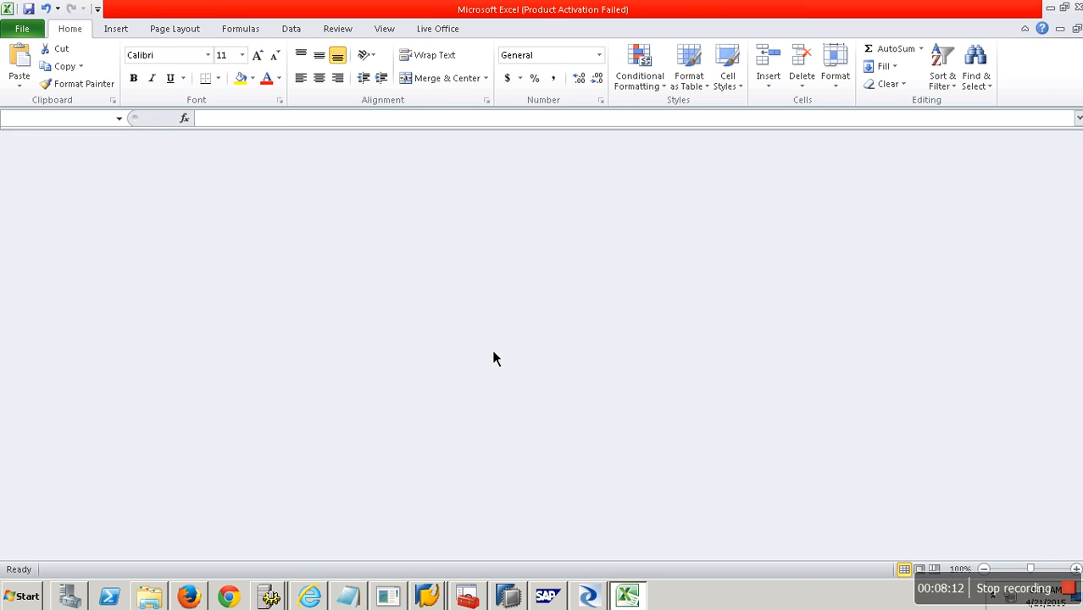
# Quit Excel and confirm BODSBW.csv (1.07 KB) is on the Desktop before returning to Designer.
pyautogui.click(1075, 7)
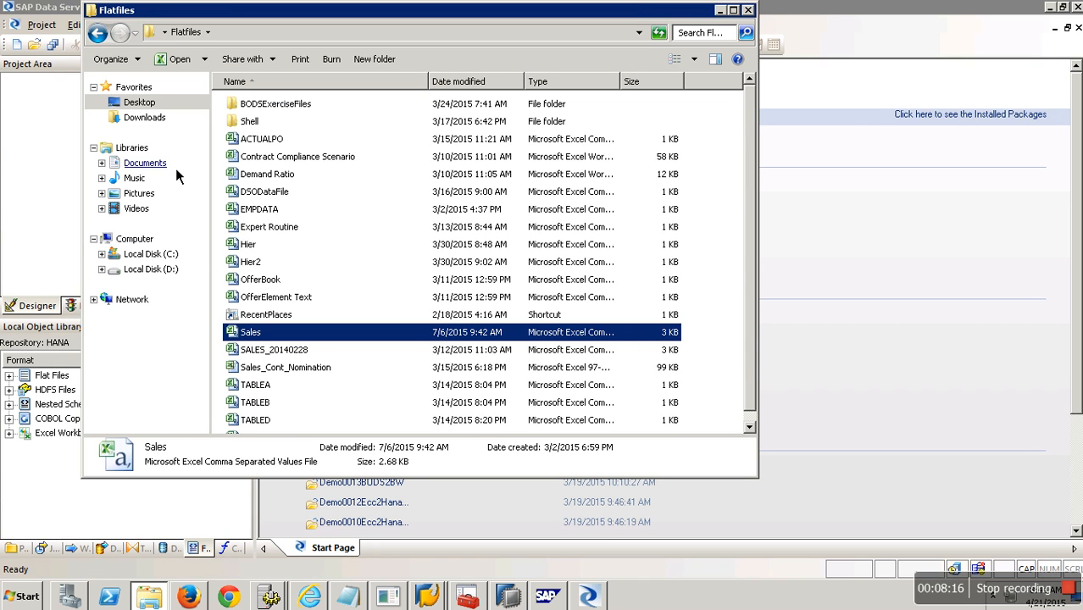
pyautogui.click(142, 102)
pyautogui.click(751, 334)
pyautogui.moveTo(756, 290); pyautogui.dragTo(754, 412)
pyautogui.click(289, 119)
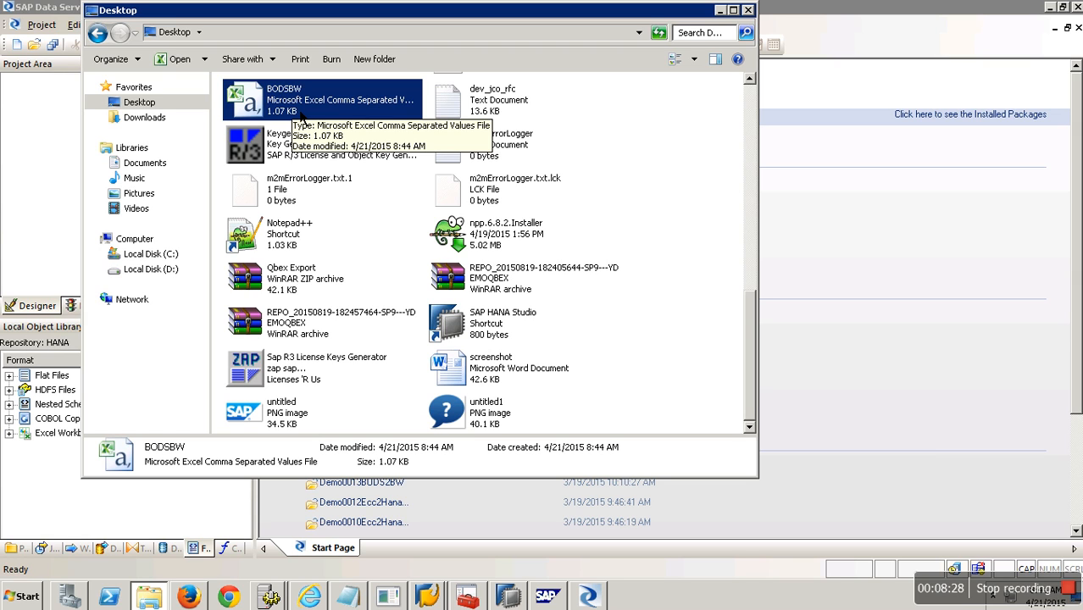
pyautogui.click(55, 207)
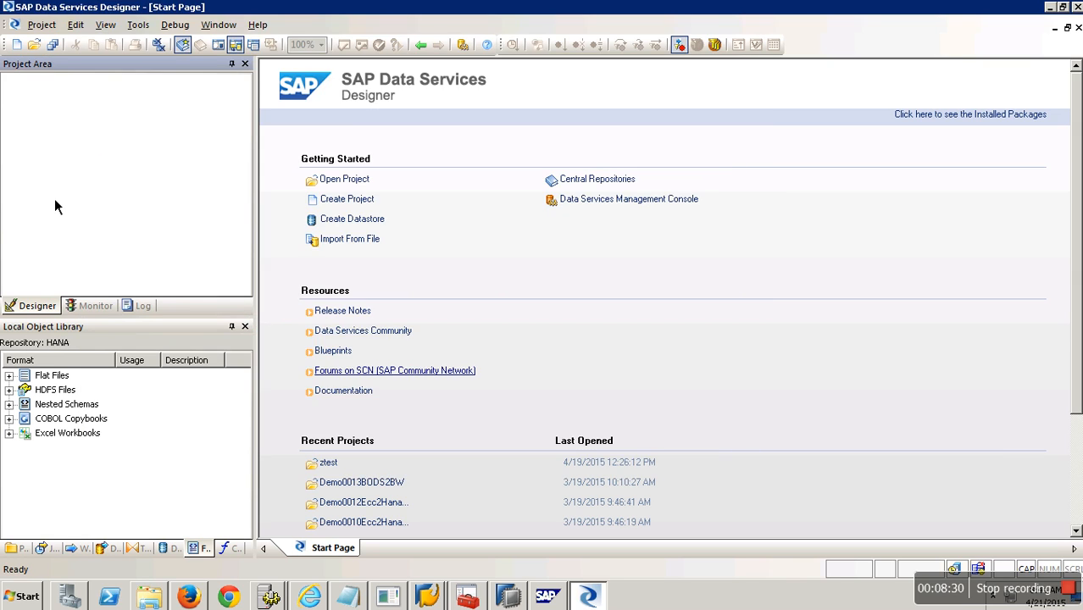
# Start an outline below the Notepad notes with '- Project' and '- Job'.
pyautogui.click(354, 598)
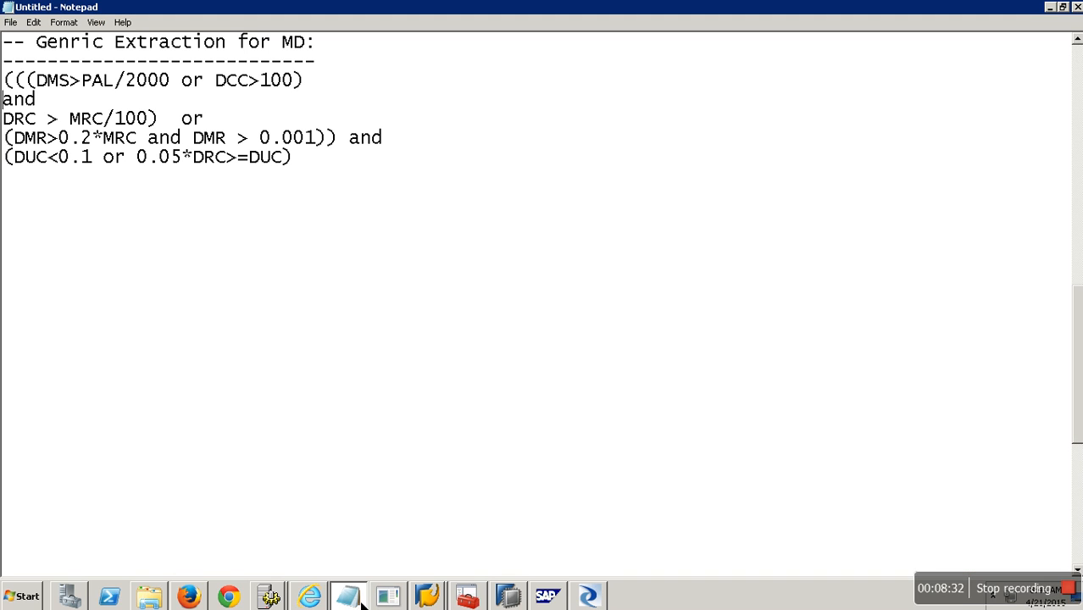
pyautogui.click(342, 171)
pyautogui.press('Return')
pyautogui.press('Return')
pyautogui.press('Return')
pyautogui.press('Return')
pyautogui.press('Return')
pyautogui.press('Return')
pyautogui.press('Return')
pyautogui.press('Return')
pyautogui.press('Return')
pyautogui.press('Return')
pyautogui.press('Return')
pyautogui.press('Return')
pyautogui.press('Return')
pyautogui.press('Return')
pyautogui.press('Return')
pyautogui.press('Return')
pyautogui.press('Return')
pyautogui.press('Return')
pyautogui.press('Return')
pyautogui.press('Return')
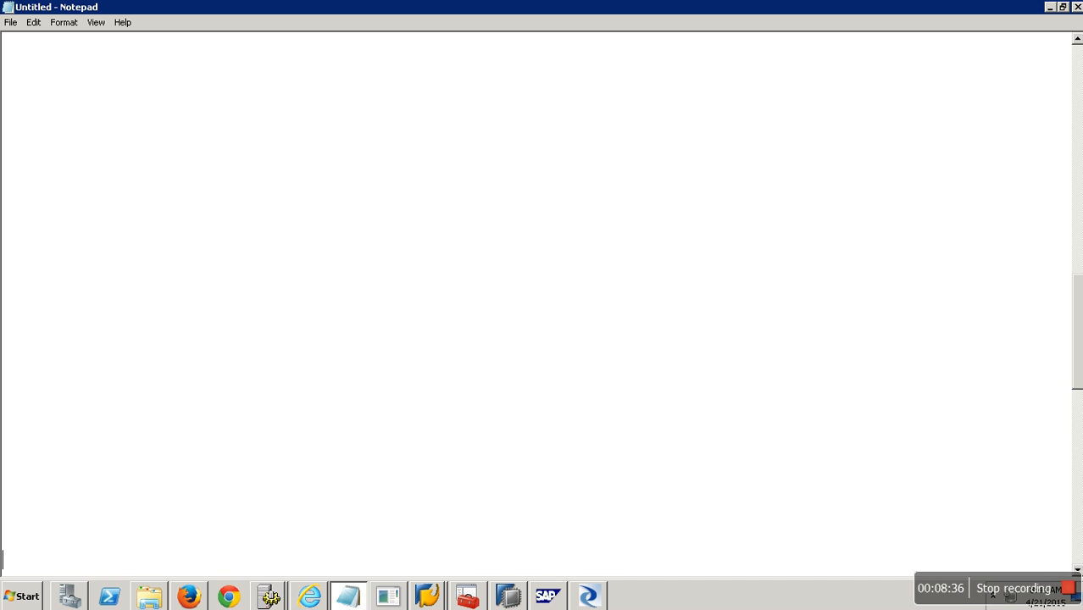
pyautogui.click(50, 84)
pyautogui.write('- Project')
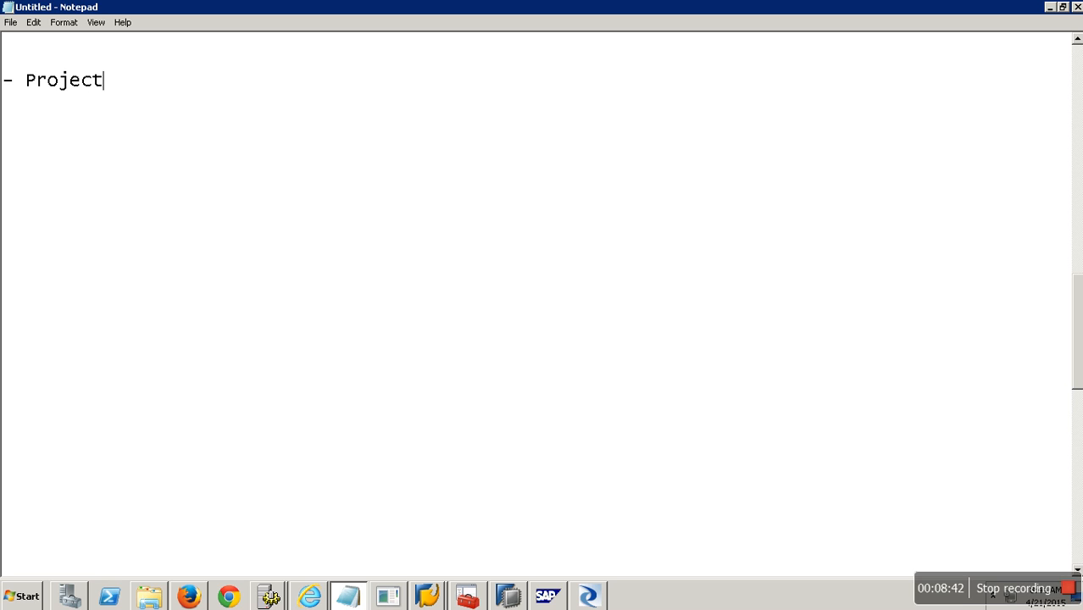
pyautogui.press('Return')
pyautogui.write('- Job')
pyautogui.press('Return')
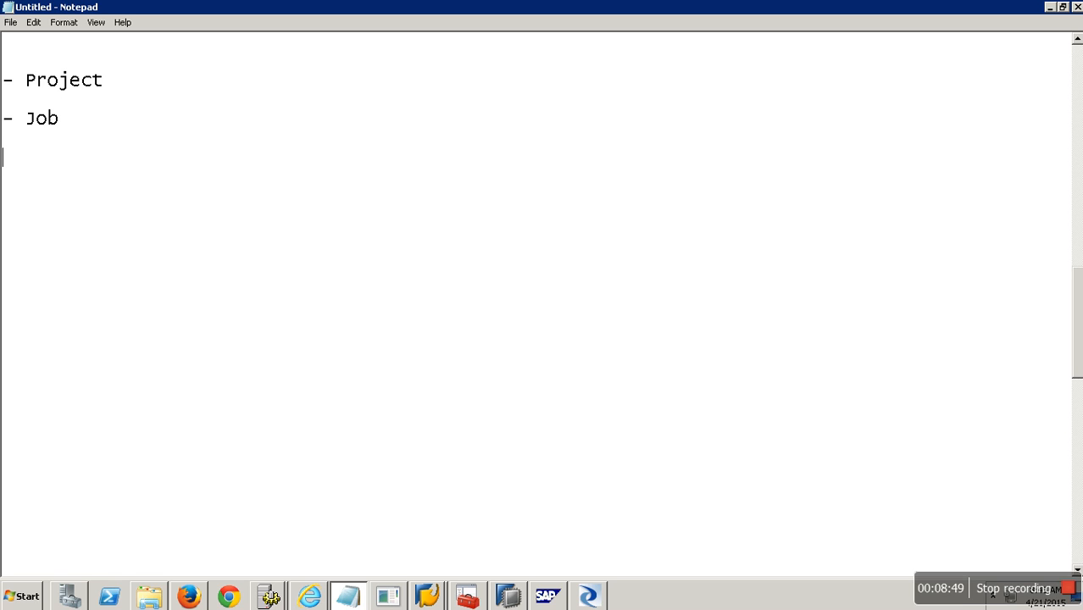
# Add '- Dataflow', '- Source - Transformations - Target' and '- DataStore' to the outline.
pyautogui.write('- Dataflow')
pyautogui.press('Return')
pyautogui.press('Return')
pyautogui.write('- Source ')
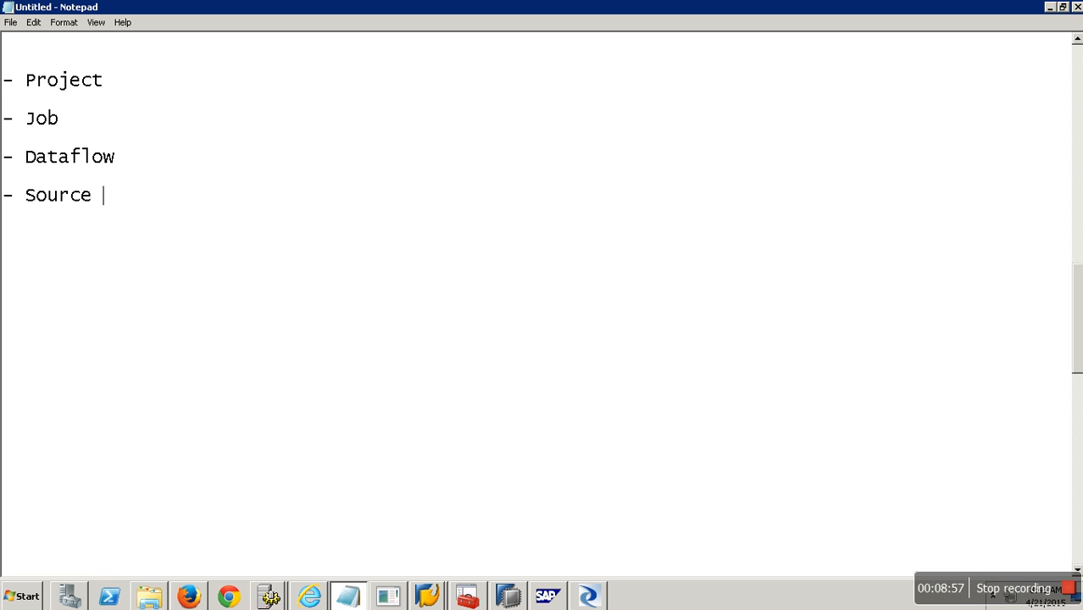
pyautogui.write('- Transformations - Target')
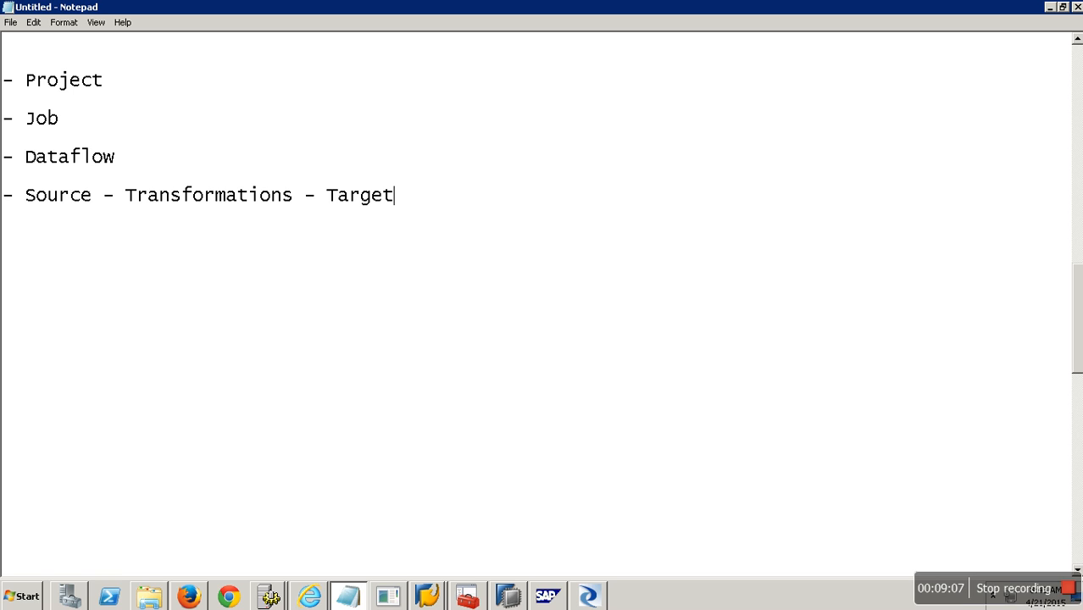
pyautogui.press('Return')
pyautogui.press('Return')
pyautogui.write('- DataStore')
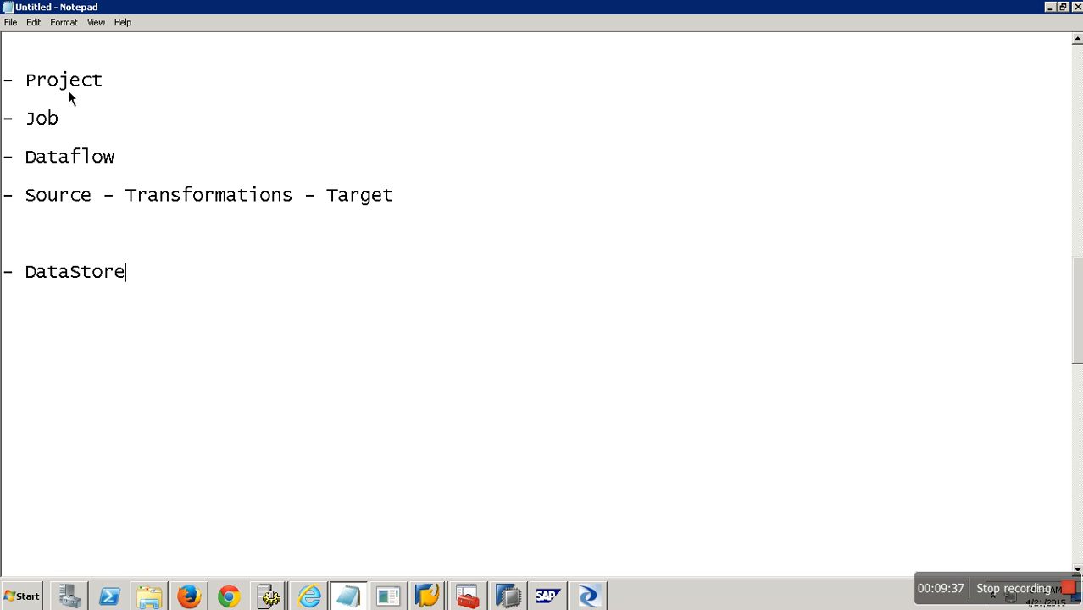
pyautogui.click(430, 597)
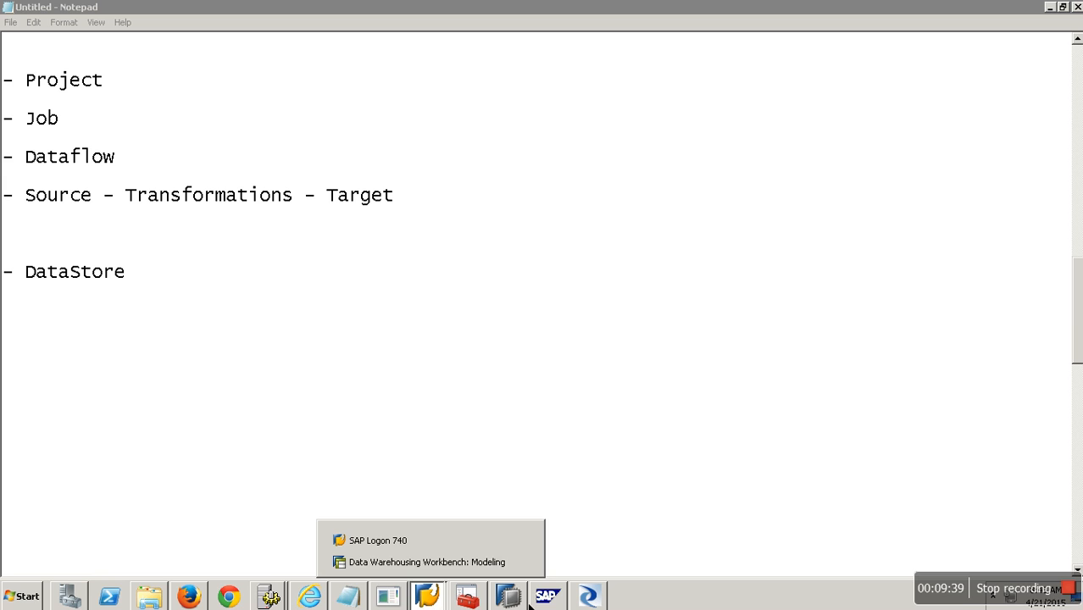
# Create a project named DemoBWBODS using the toolbar's New button.
pyautogui.click(588, 599)
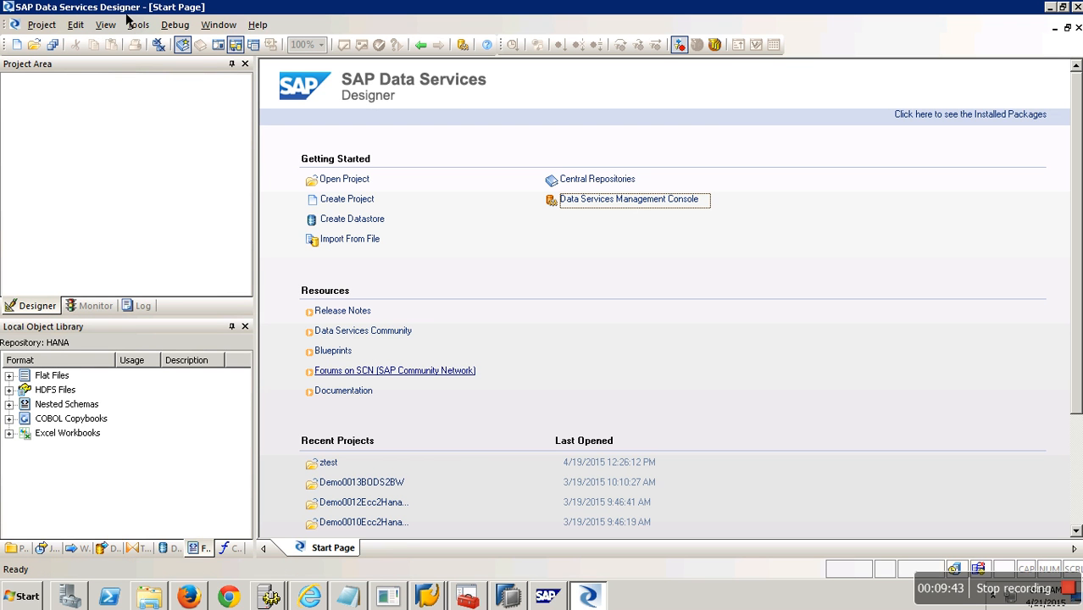
pyautogui.click(72, 130)
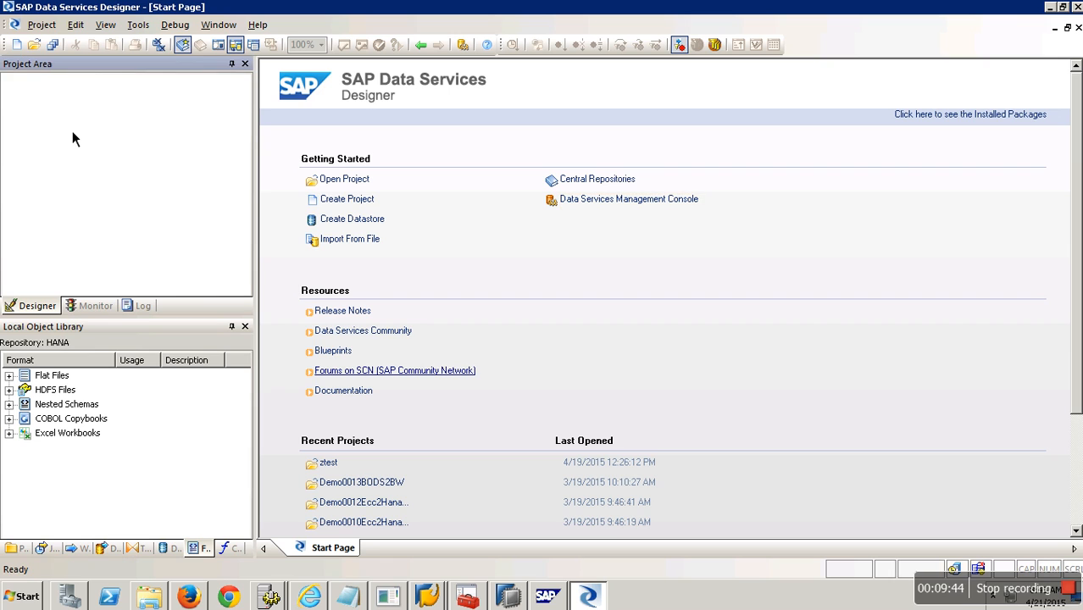
pyautogui.click(30, 53)
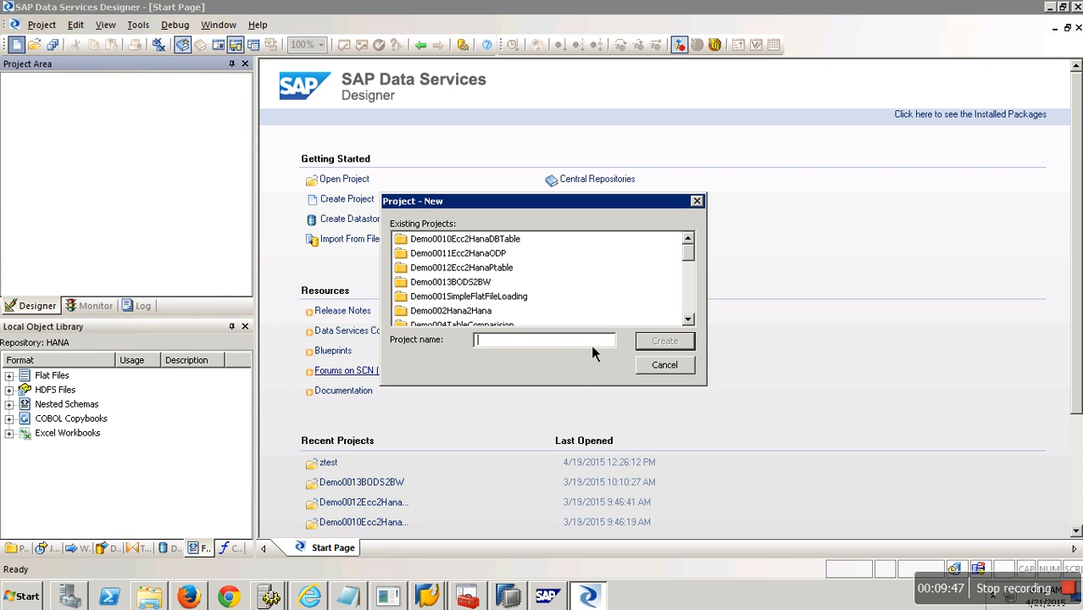
pyautogui.write('DemoBWBODS')
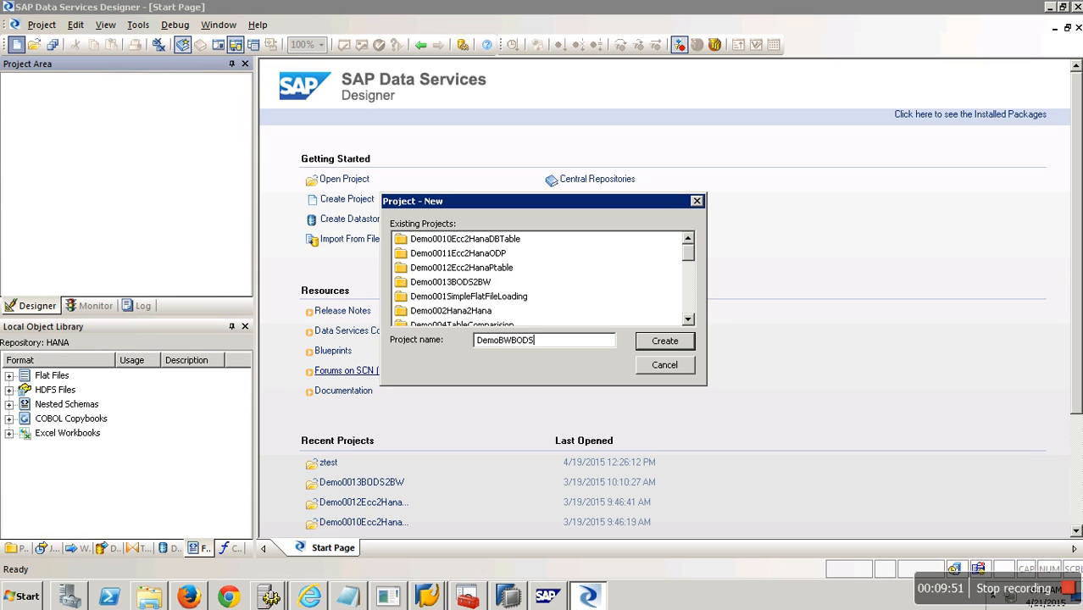
pyautogui.click(665, 343)
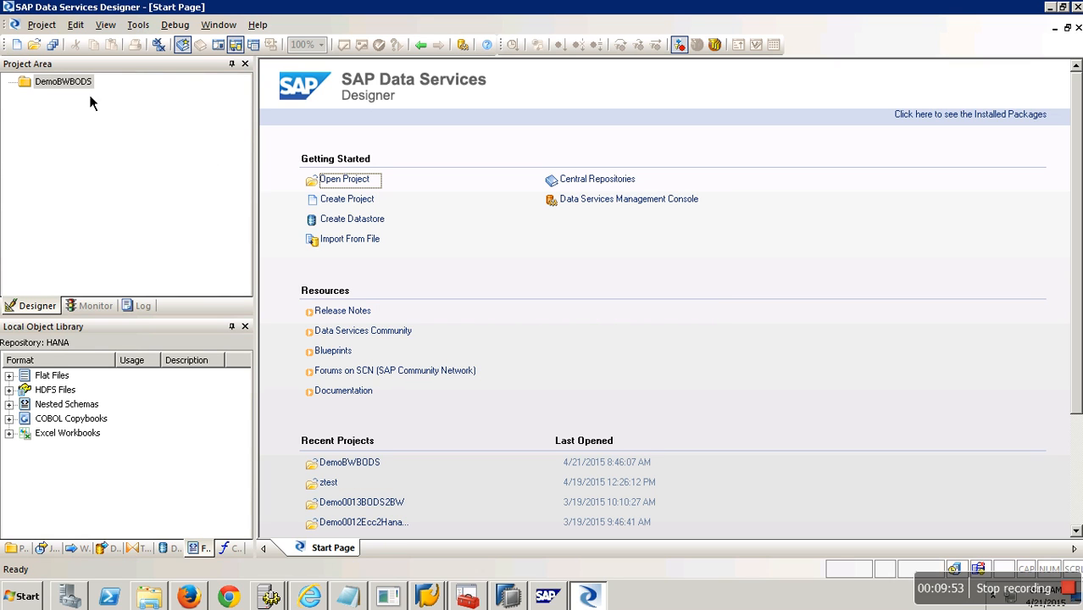
pyautogui.rightClick(81, 82)
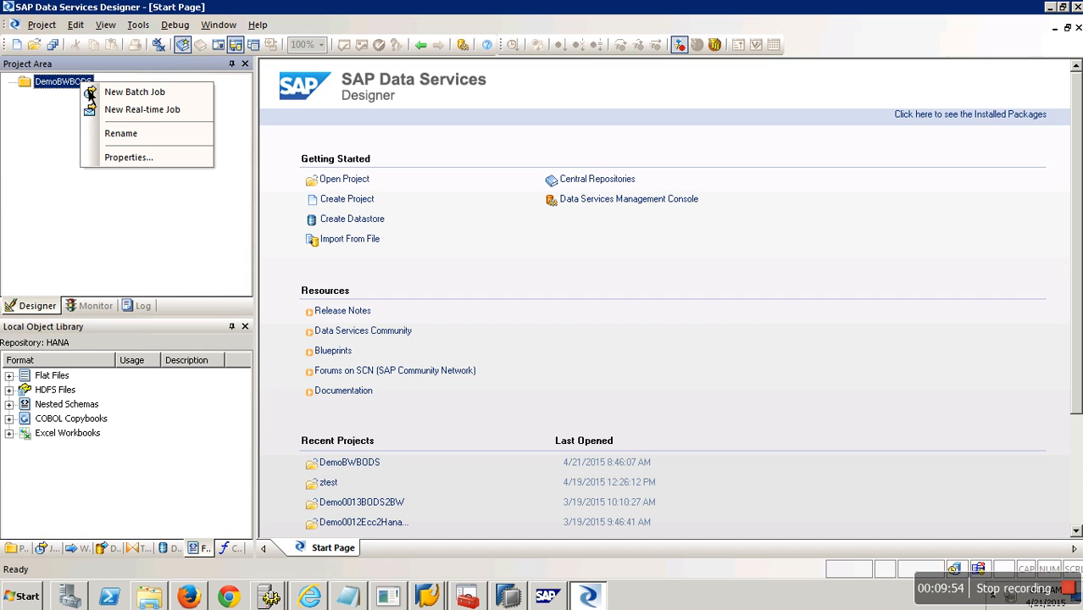
# Add a batch job named DemoBWBODSJob001 to the DemoBWBODS project.
pyautogui.click(154, 93)
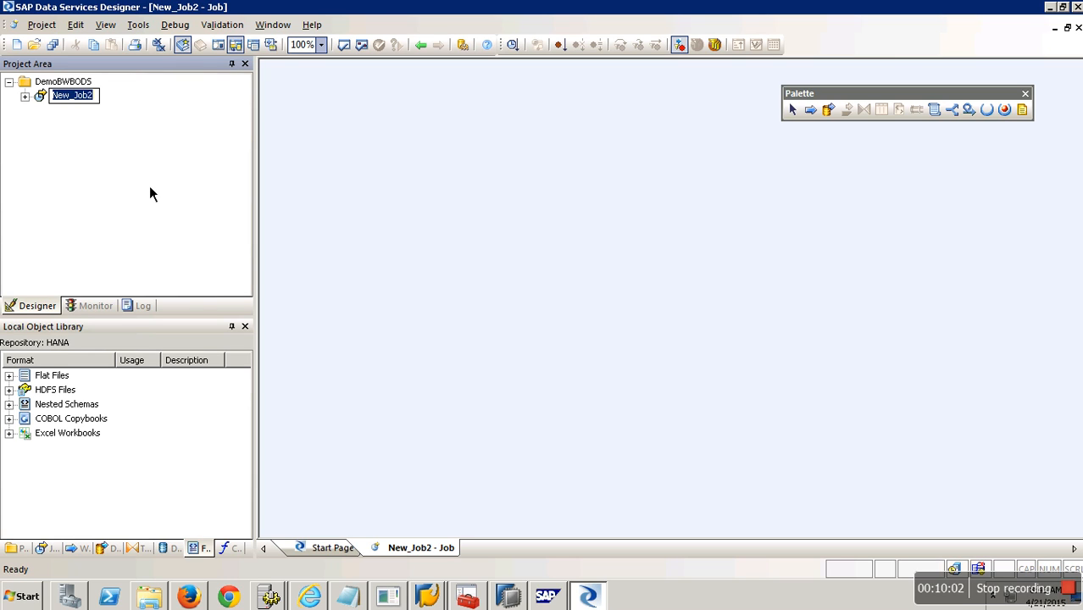
pyautogui.write('Demo')
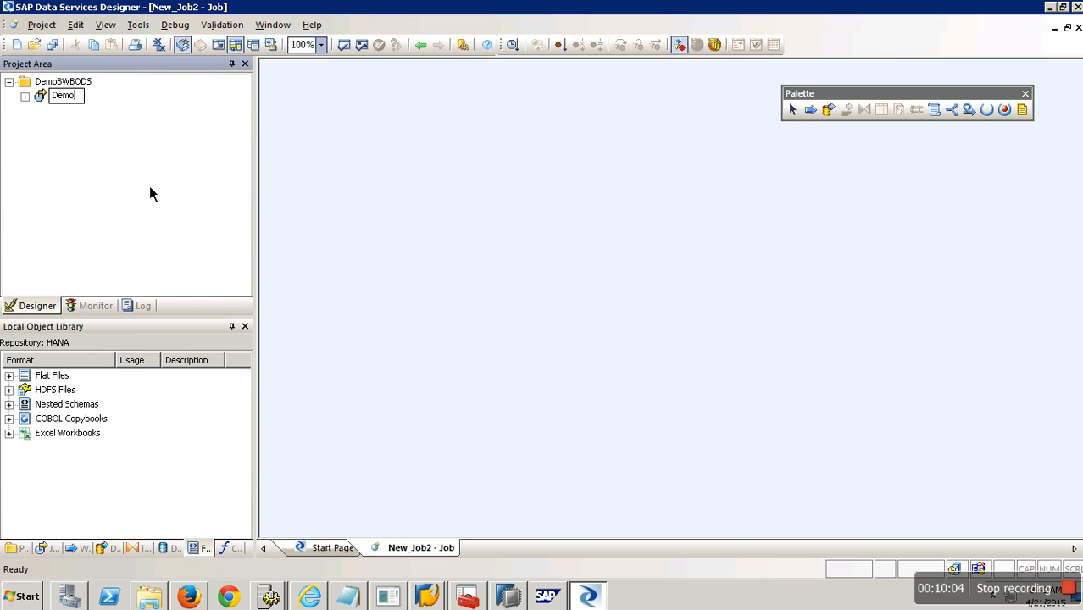
pyautogui.write('BWBODSJob001')
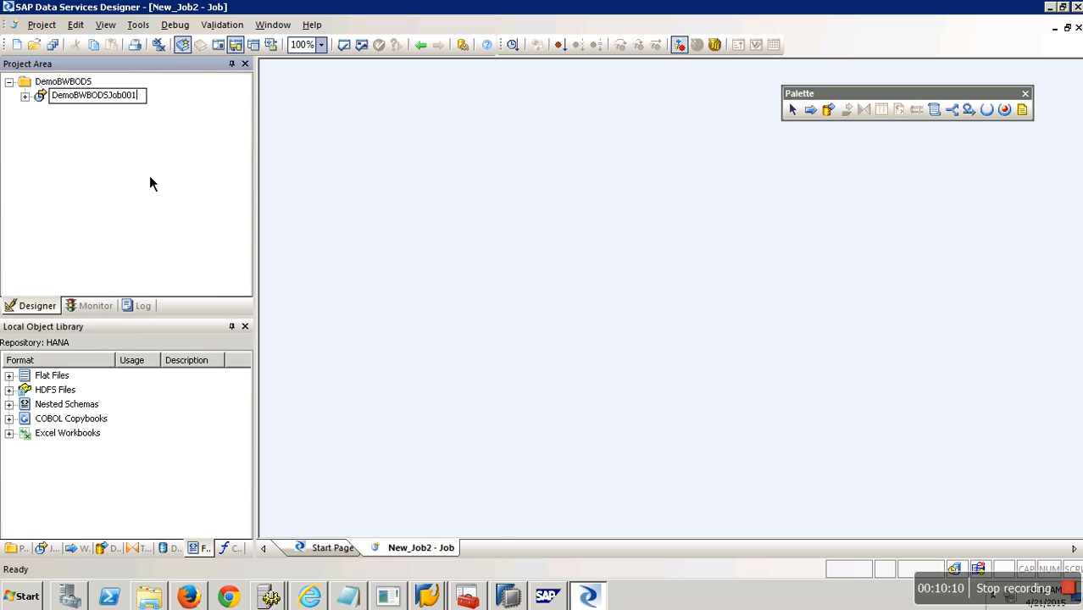
pyautogui.press('Return')
pyautogui.rightClick(116, 108)
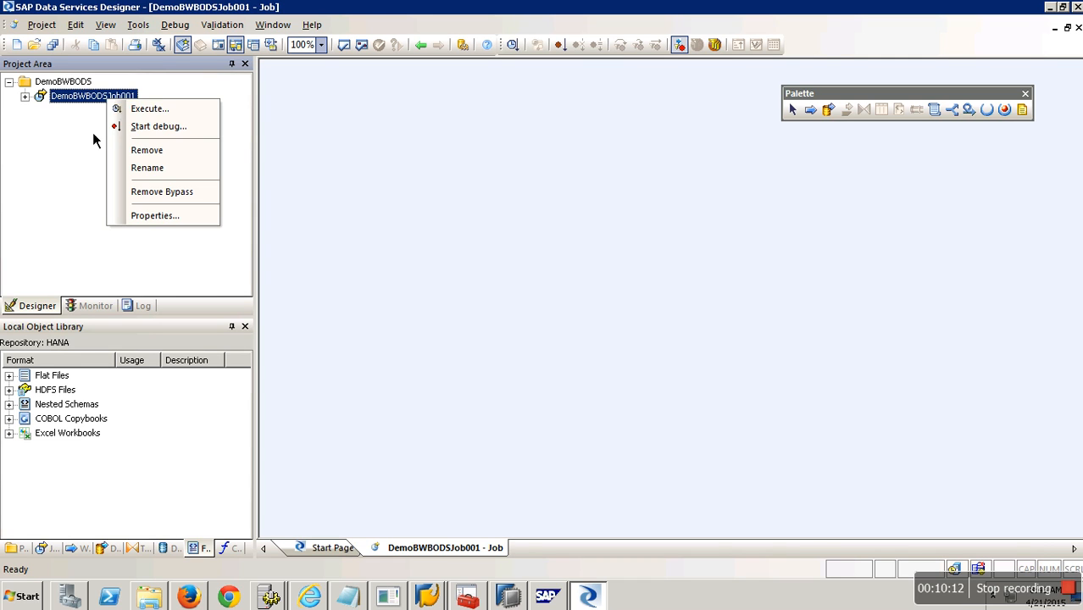
pyautogui.click(215, 157)
pyautogui.click(123, 111)
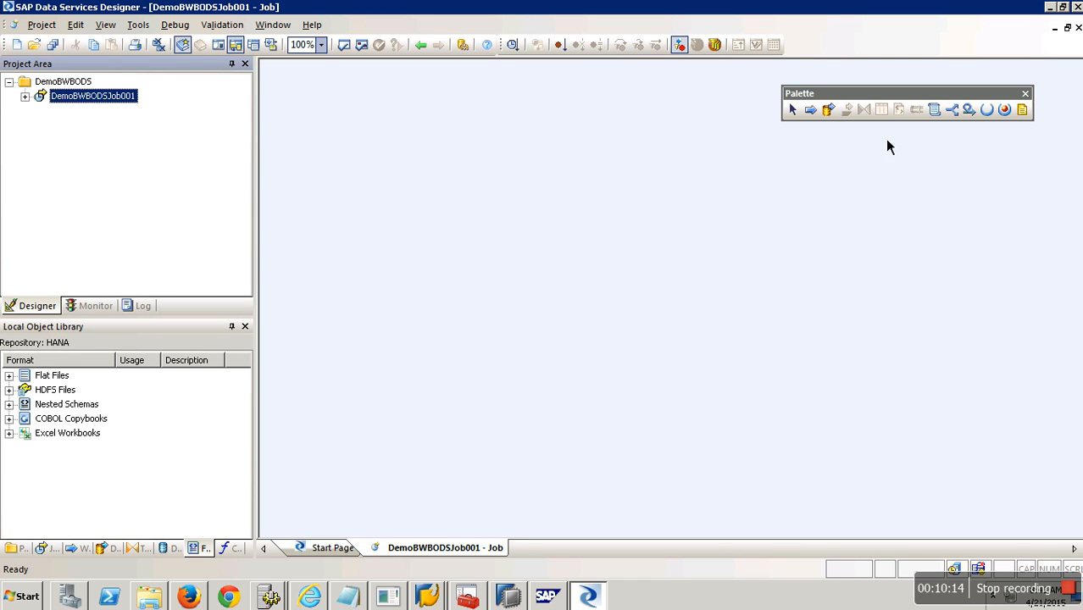
# Place a data flow named DF_BWBODS in the job and open it.
pyautogui.click(831, 113)
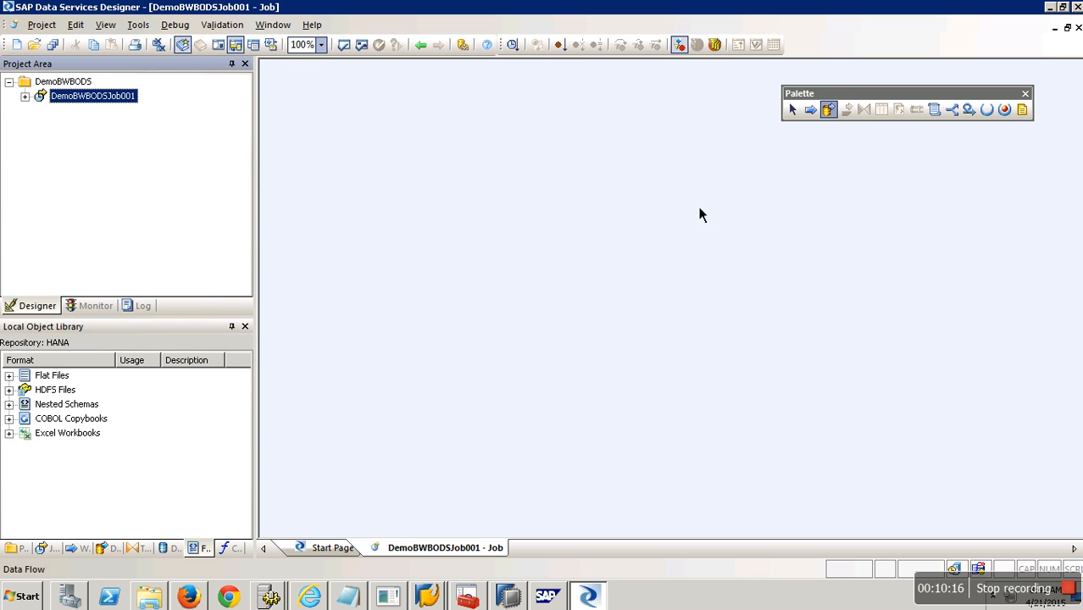
pyautogui.click(510, 174)
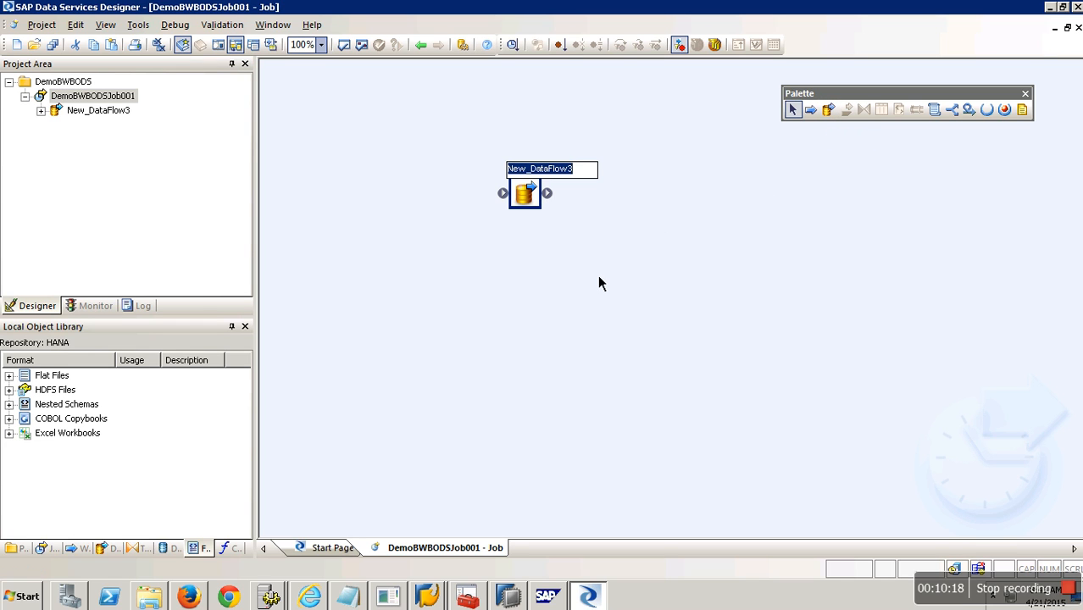
pyautogui.write('DF_D')
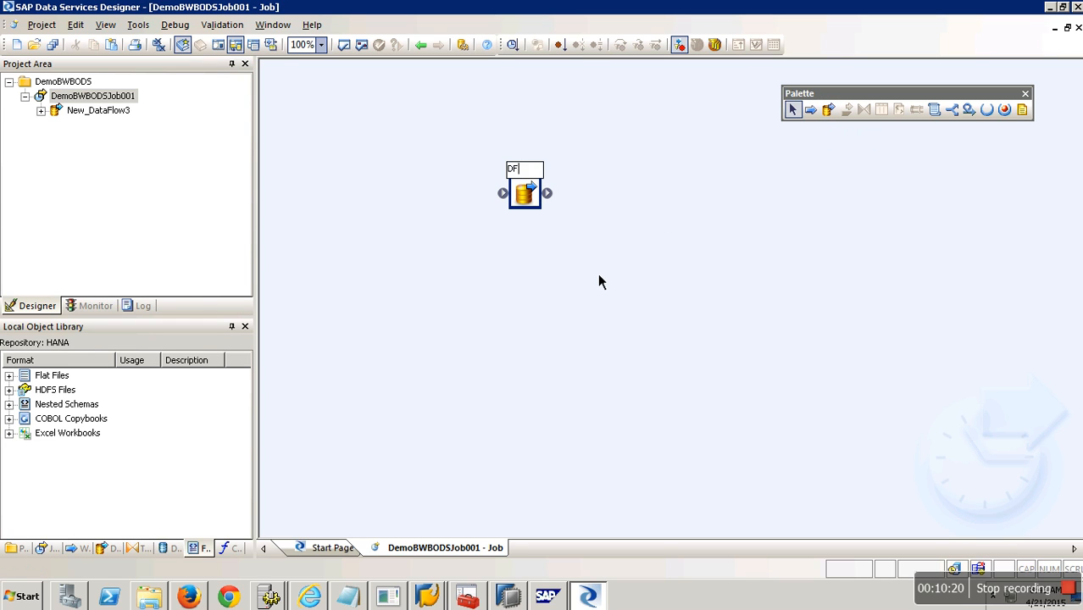
pyautogui.press('BackSpace')
pyautogui.write('BWBODS')
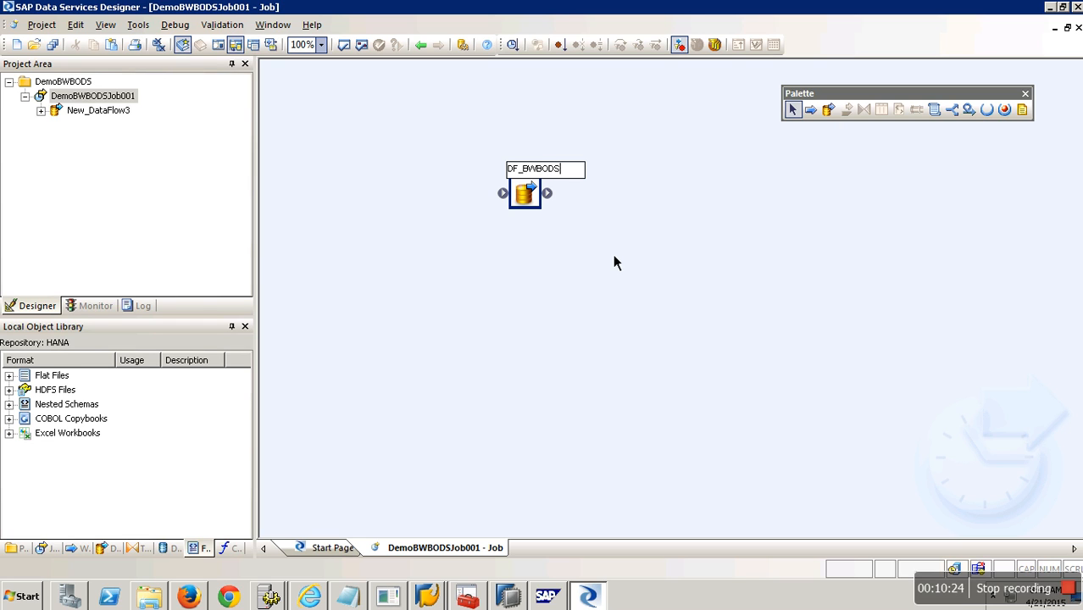
pyautogui.click(613, 254)
pyautogui.click(84, 88)
pyautogui.click(92, 102)
pyautogui.click(103, 114)
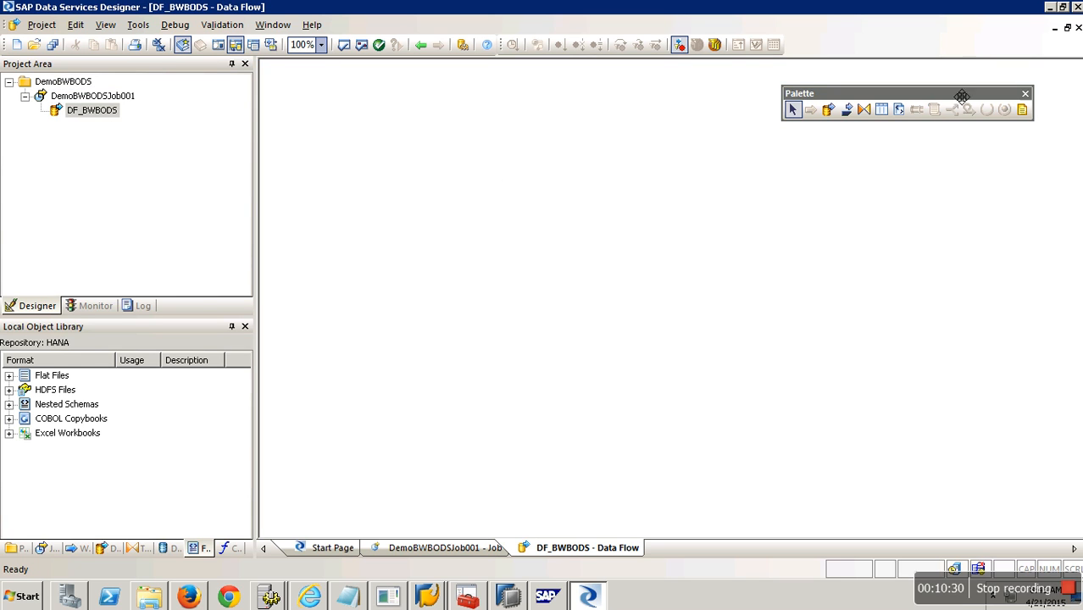
# Dock the Palette, close the open job and data flow tabs, and reopen DF_BWBODS.
pyautogui.moveTo(960, 96); pyautogui.dragTo(975, 50)
pyautogui.click(66, 89)
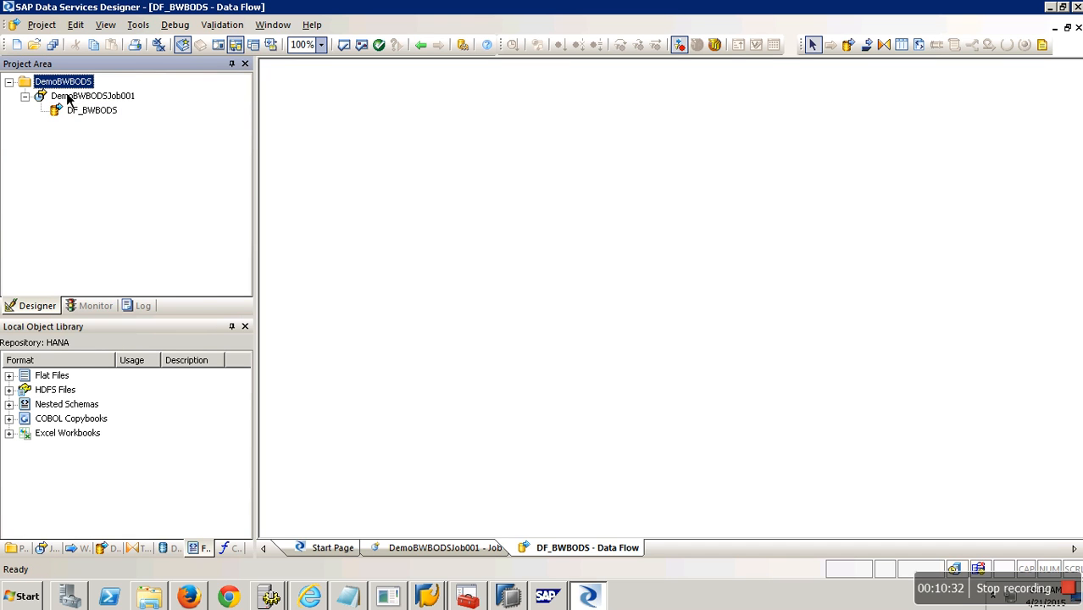
pyautogui.click(1077, 27)
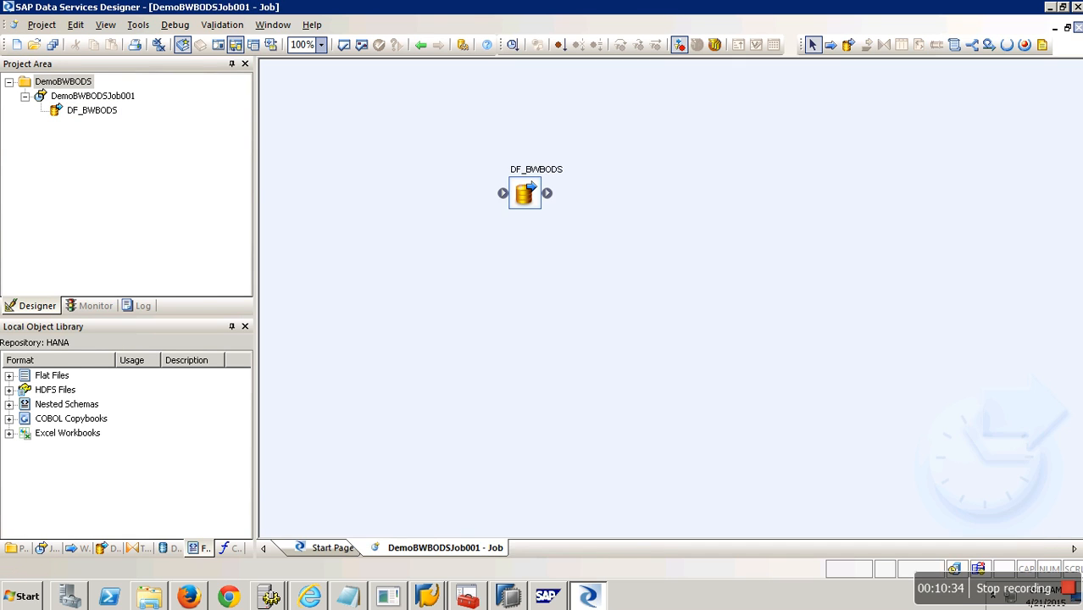
pyautogui.click(1077, 27)
pyautogui.click(92, 111)
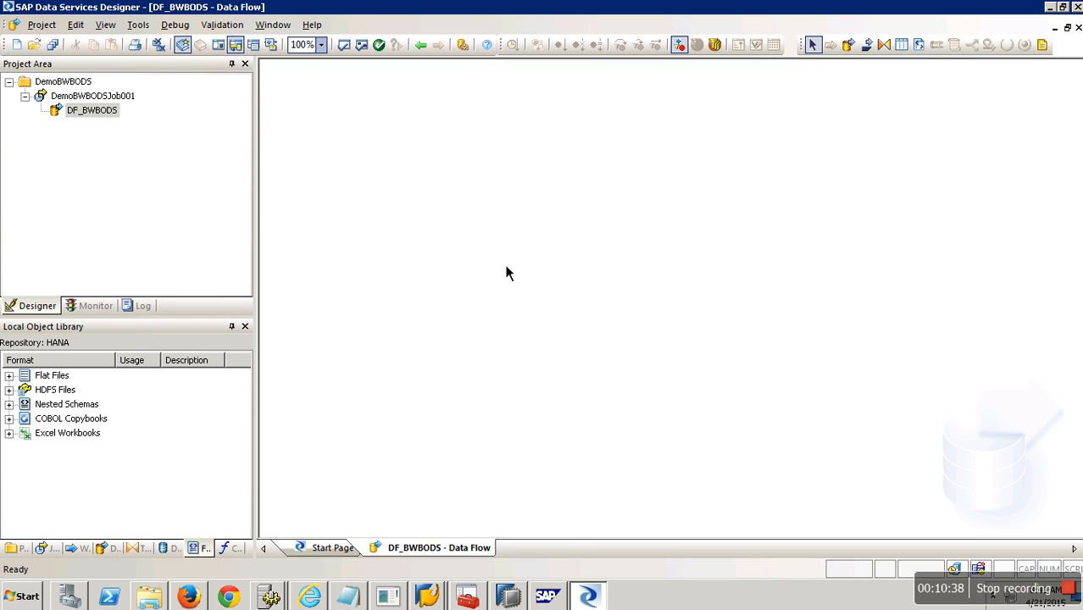
pyautogui.click(105, 121)
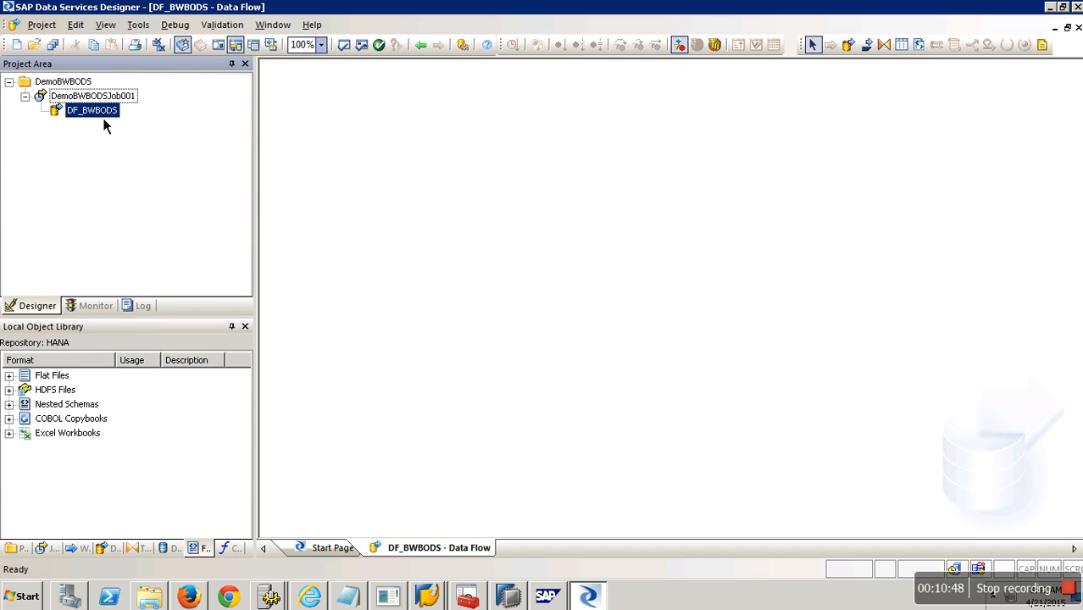
# Step through the Local Object Library tabs to Formats and select Flat Files.
pyautogui.click(58, 378)
pyautogui.click(23, 550)
pyautogui.click(50, 550)
pyautogui.click(78, 551)
pyautogui.click(112, 550)
pyautogui.click(138, 550)
pyautogui.click(167, 549)
pyautogui.click(200, 549)
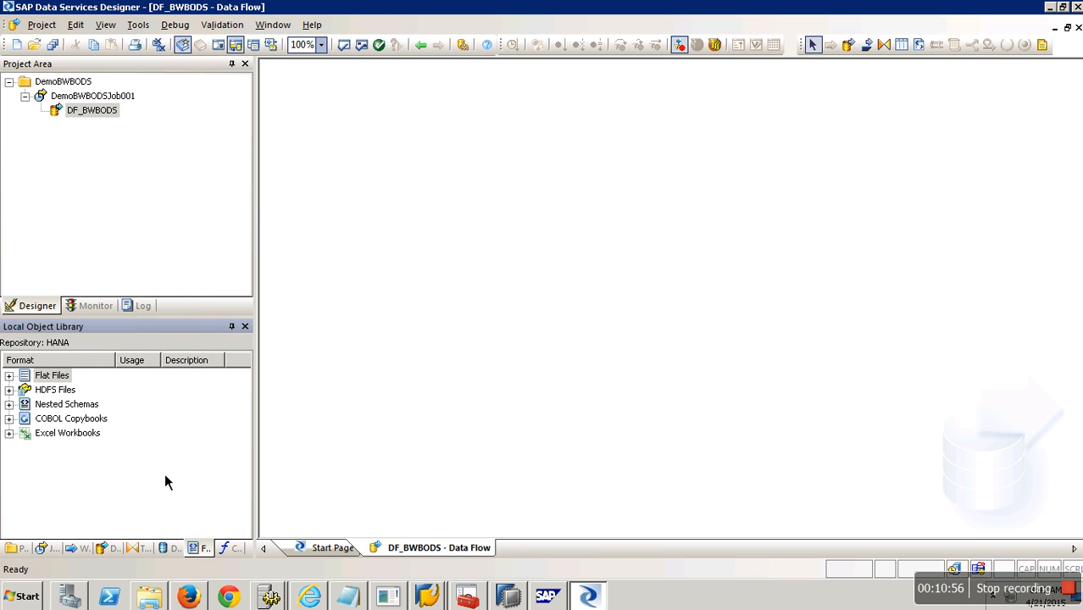
pyautogui.click(63, 381)
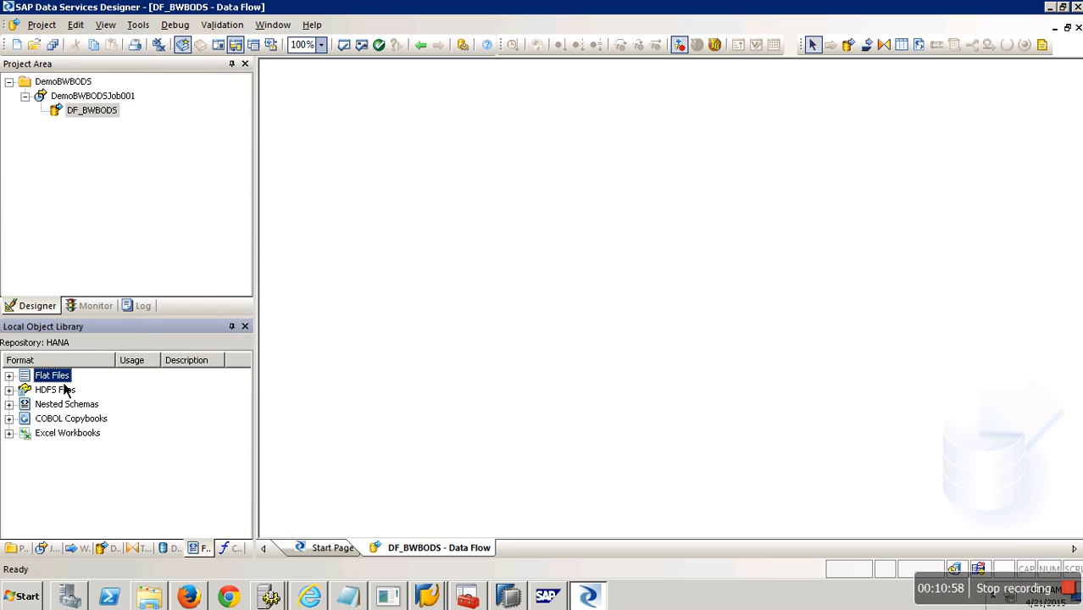
pyautogui.rightClick(65, 383)
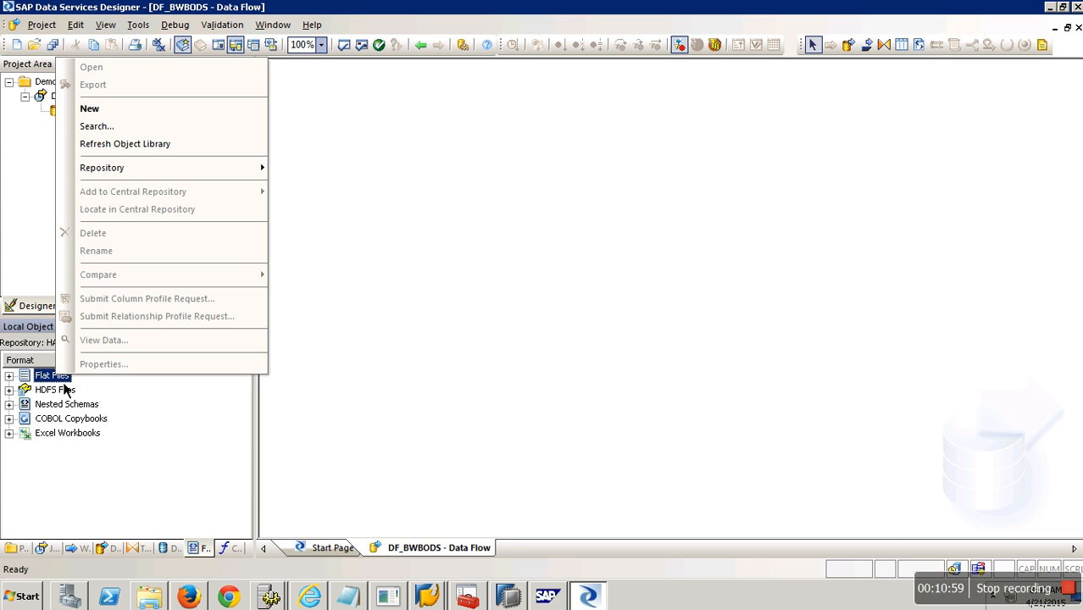
# Name a new flat file format salesfile and load its schema from the Desktop BODSBW file.
pyautogui.click(114, 115)
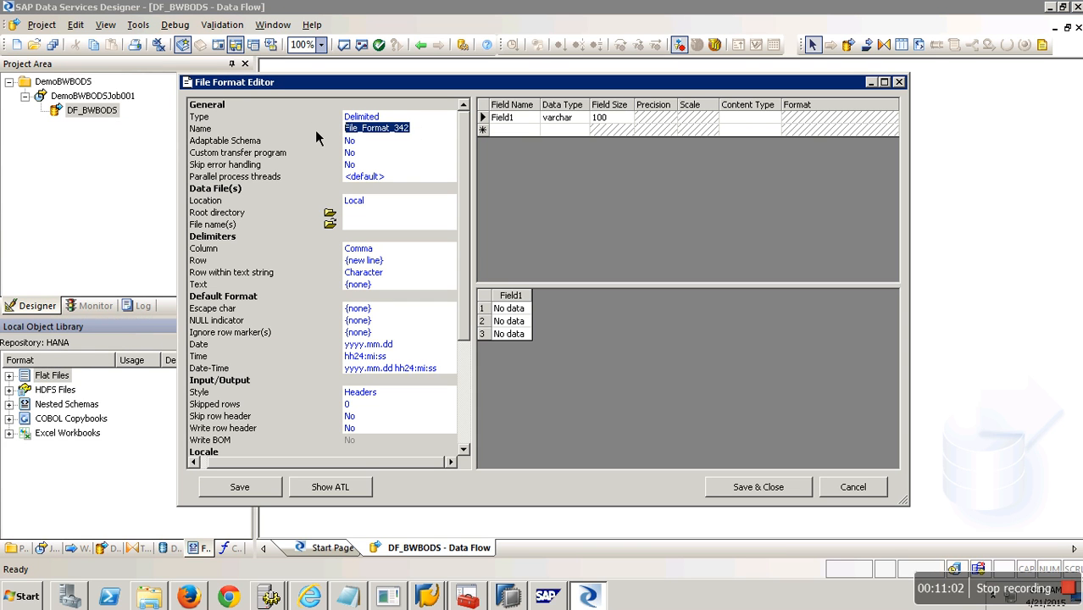
pyautogui.write('salesfile')
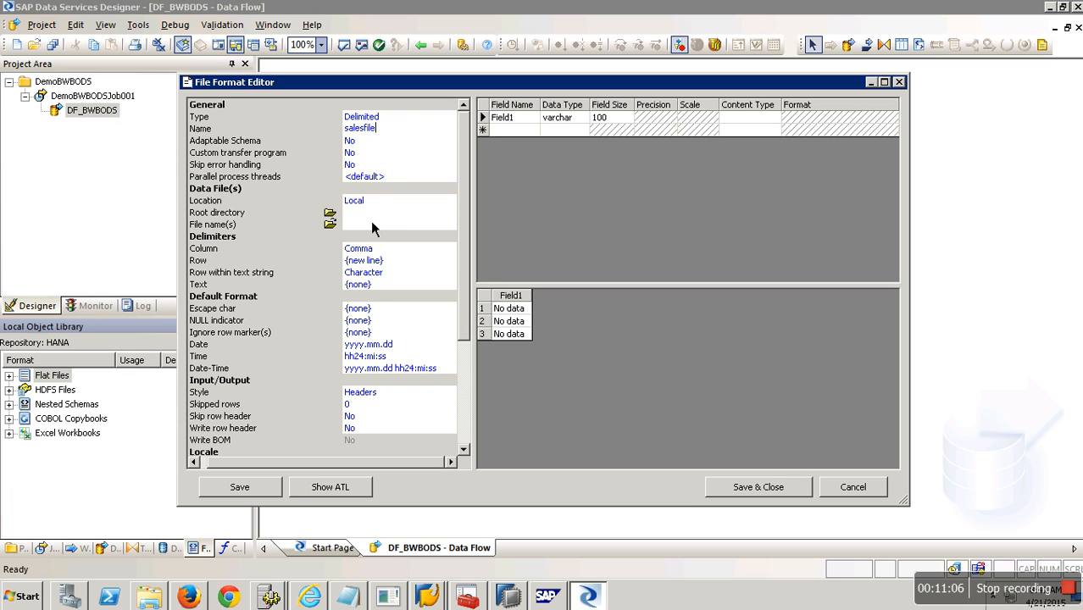
pyautogui.click(329, 223)
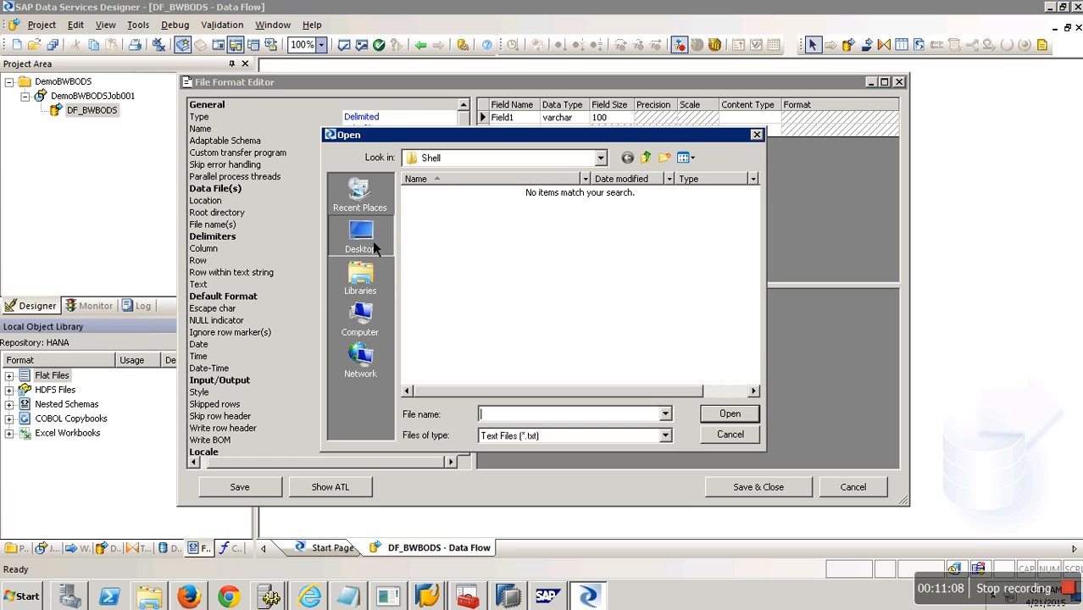
pyautogui.click(379, 250)
pyautogui.click(754, 366)
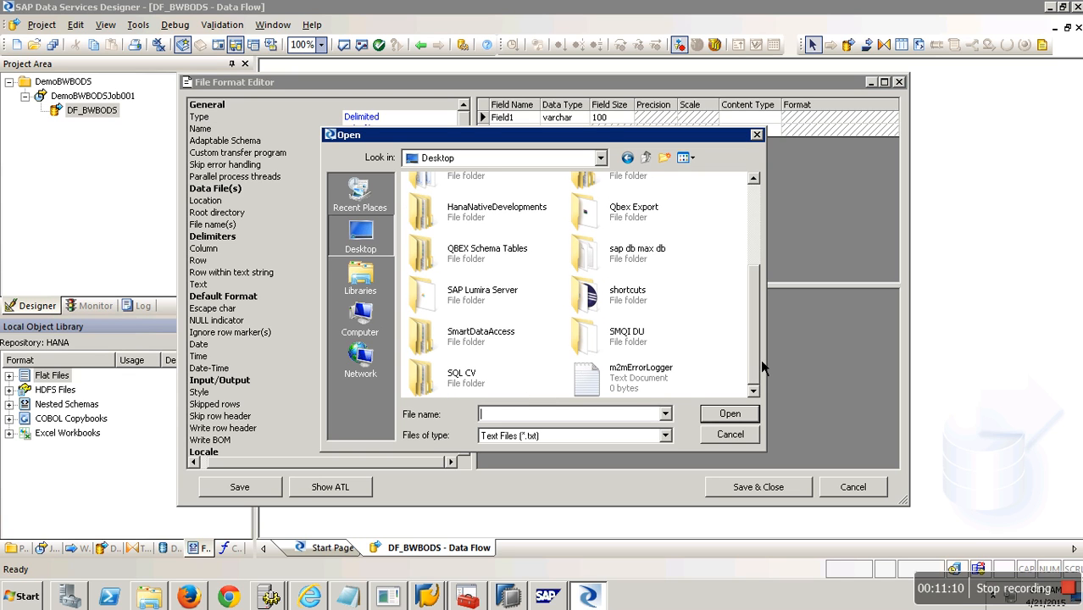
pyautogui.click(500, 268)
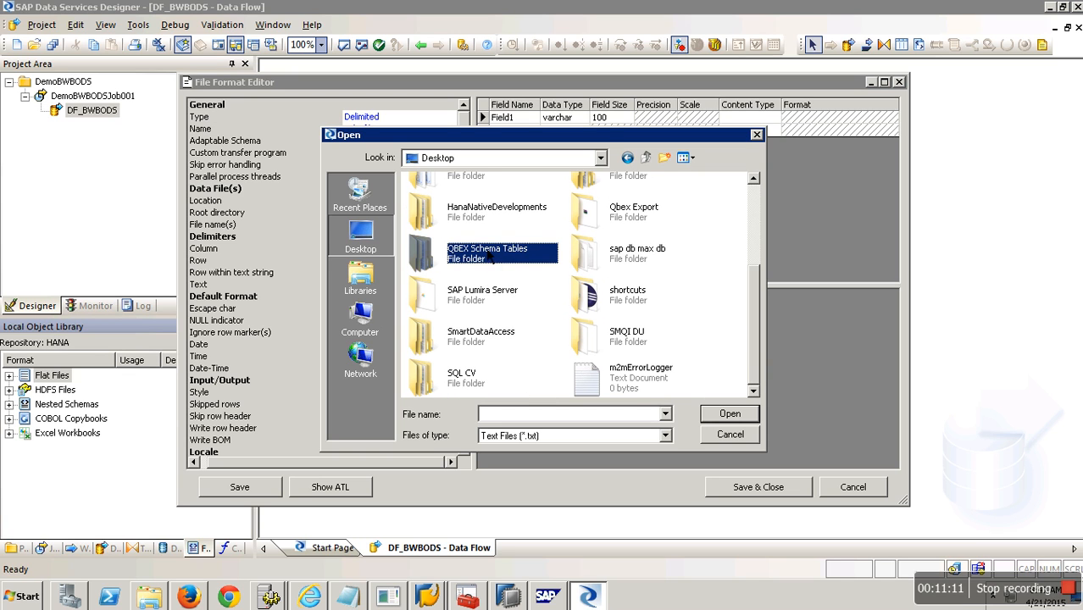
pyautogui.scroll(3, 761, 222)
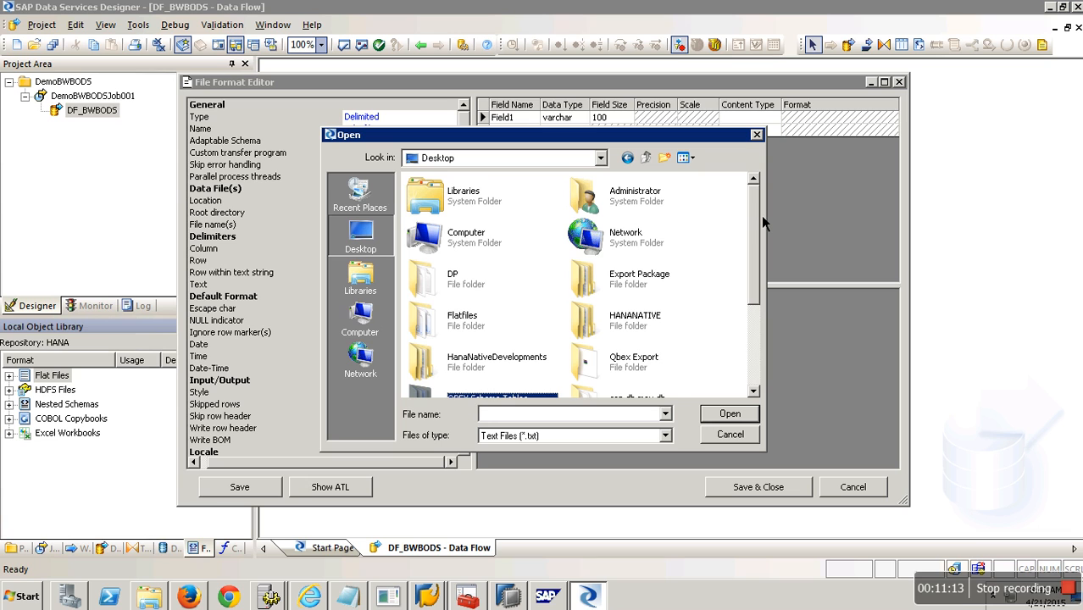
pyautogui.moveTo(761, 215); pyautogui.dragTo(760, 369)
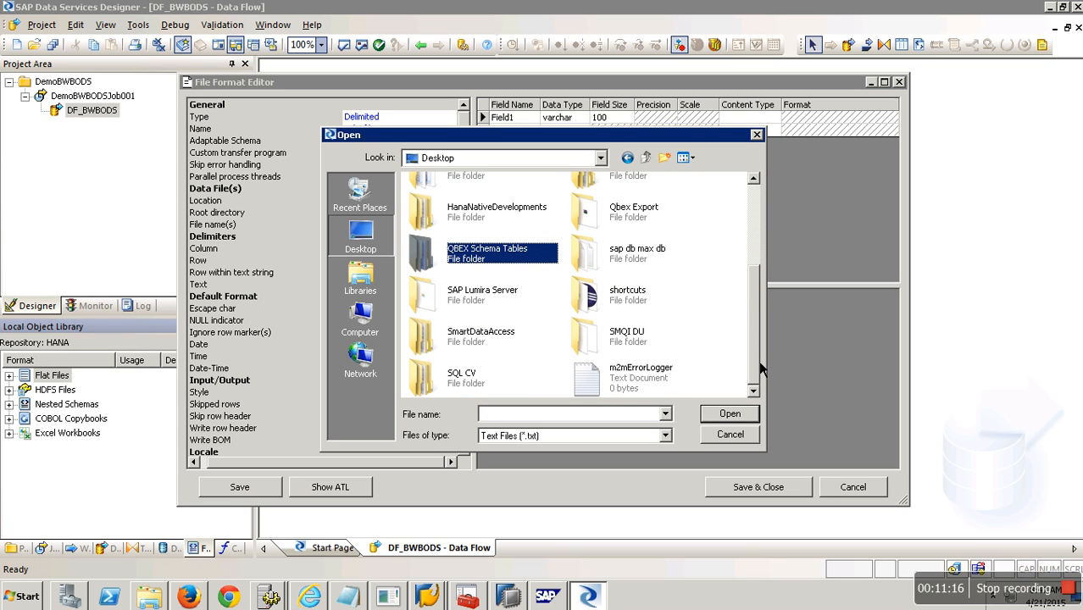
pyautogui.click(666, 436)
pyautogui.click(584, 462)
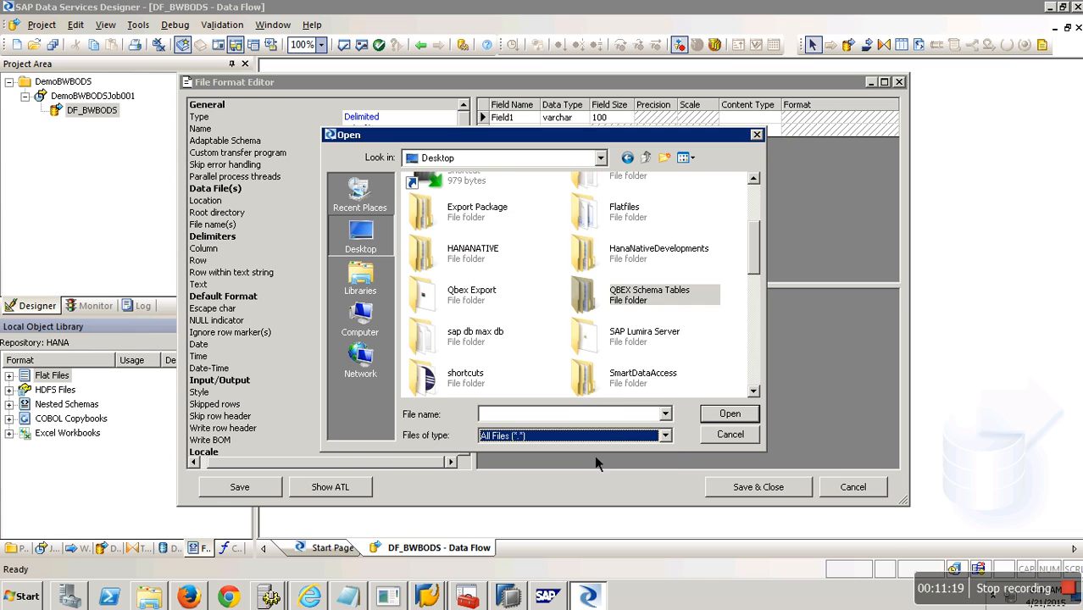
pyautogui.click(759, 373)
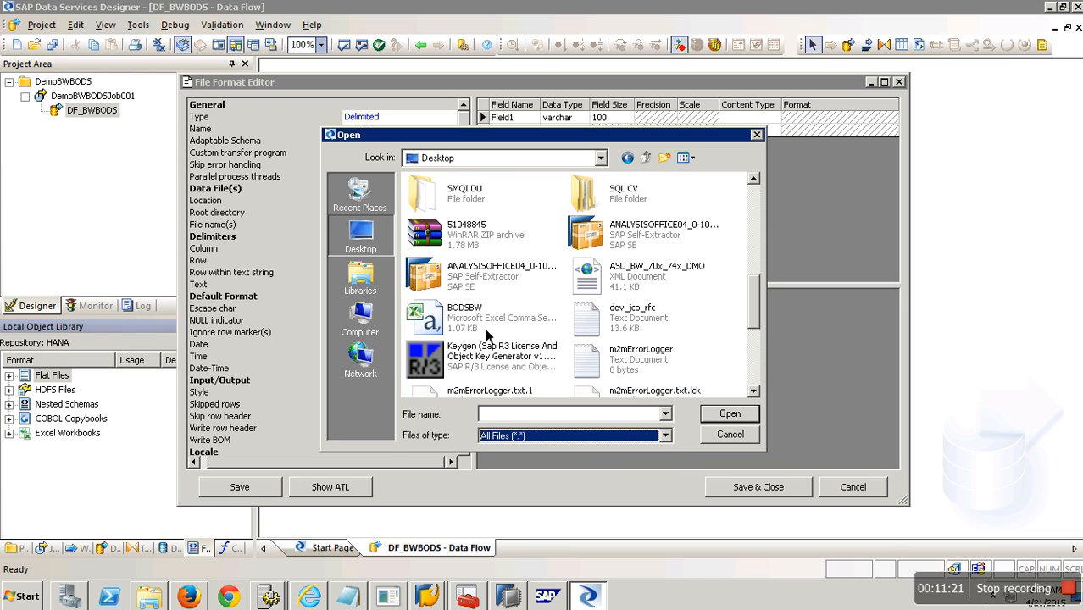
pyautogui.doubleClick(484, 327)
pyautogui.click(602, 329)
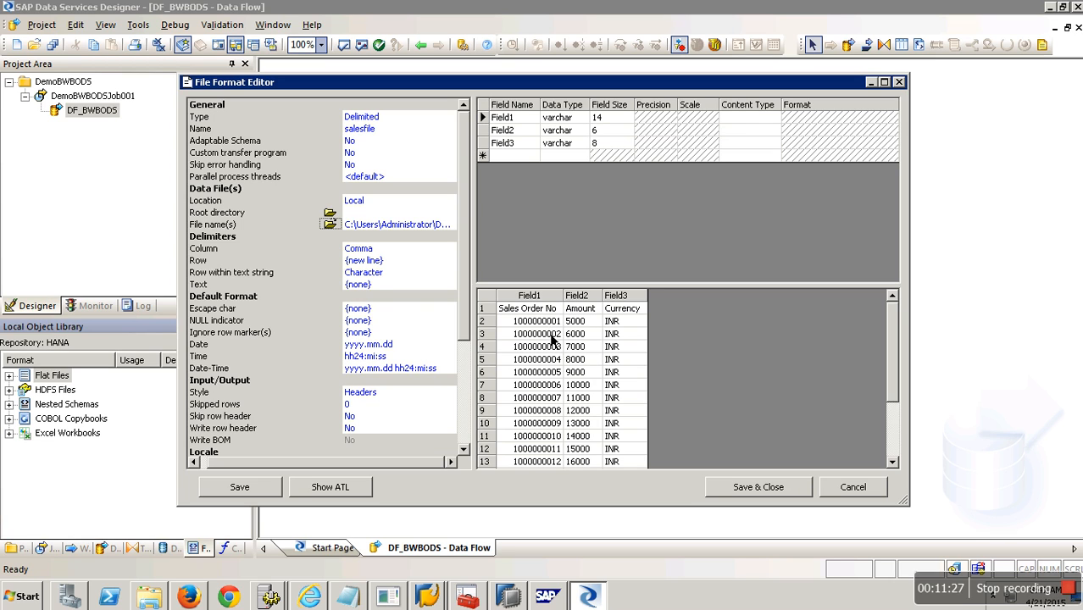
# Set Skip row header to Yes, accept the header names, and save the format.
pyautogui.scroll(-2, 387, 387)
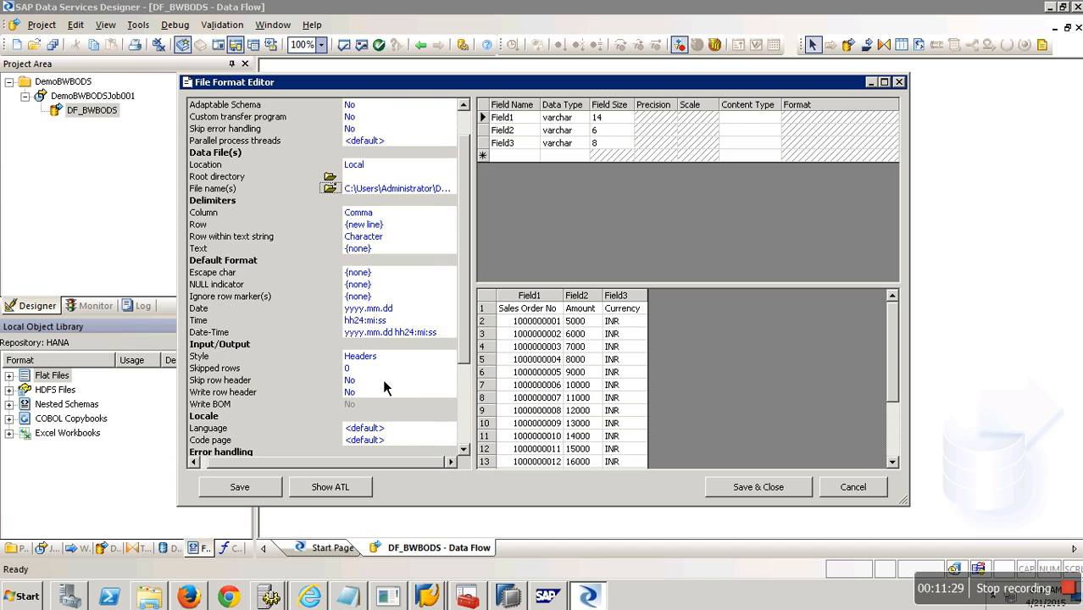
pyautogui.click(385, 381)
pyautogui.click(450, 380)
pyautogui.click(398, 393)
pyautogui.click(618, 342)
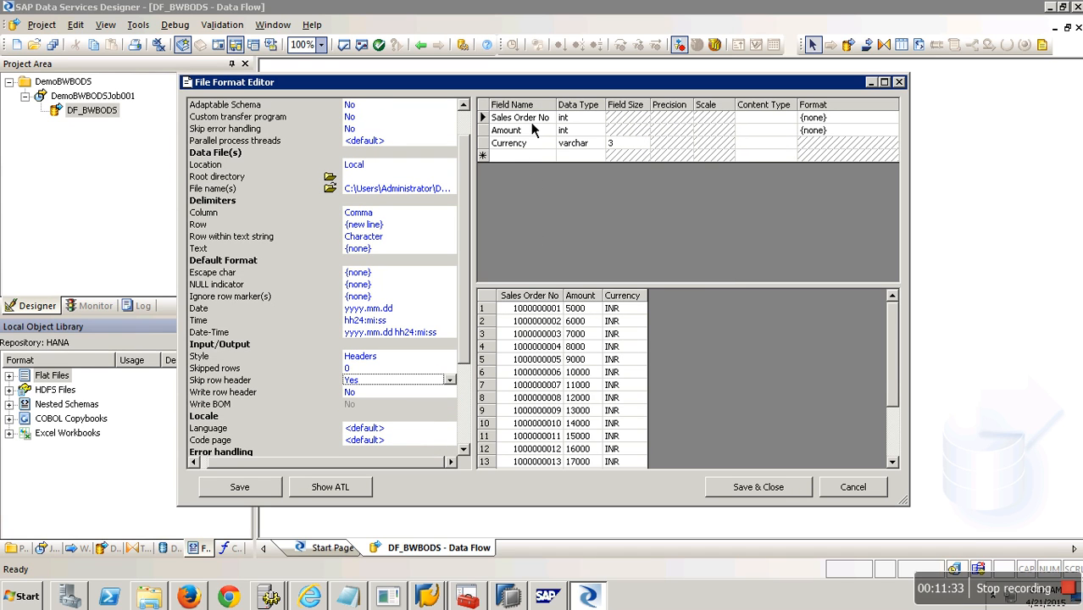
pyautogui.click(776, 490)
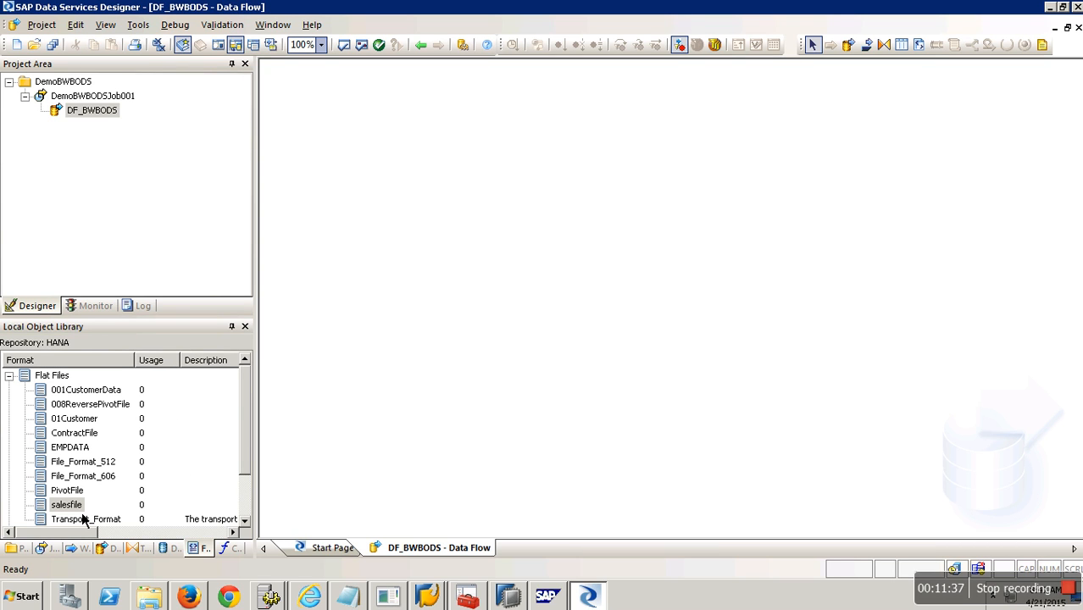
# Drop salesfile into DF_BWBODS as a source, then bring the Data Warehousing Workbench forward.
pyautogui.moveTo(76, 506); pyautogui.dragTo(110, 485)
pyautogui.click(95, 101)
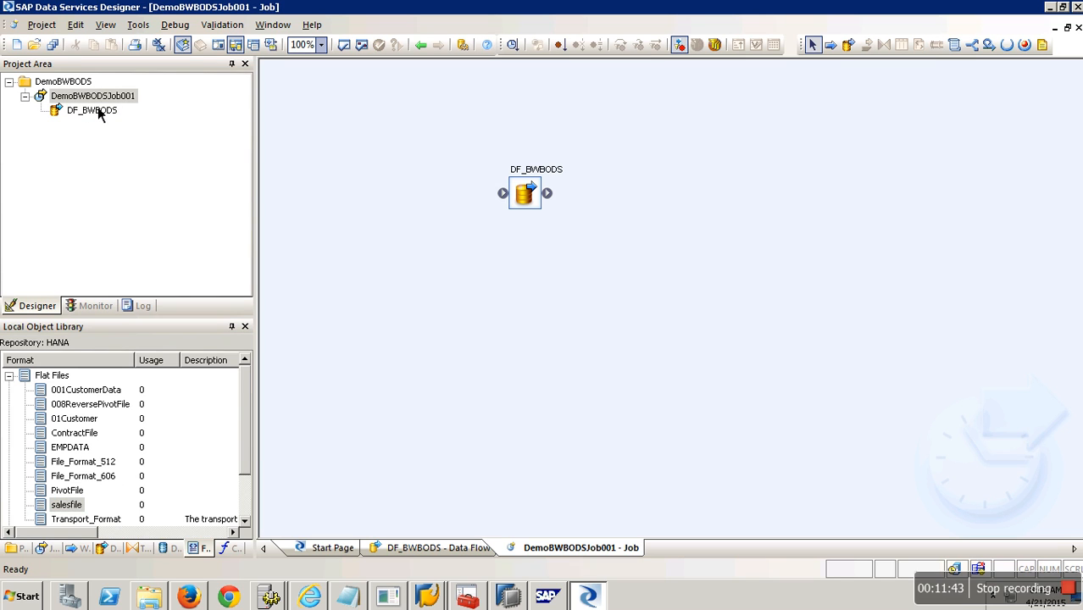
pyautogui.moveTo(465, 137); pyautogui.dragTo(637, 264)
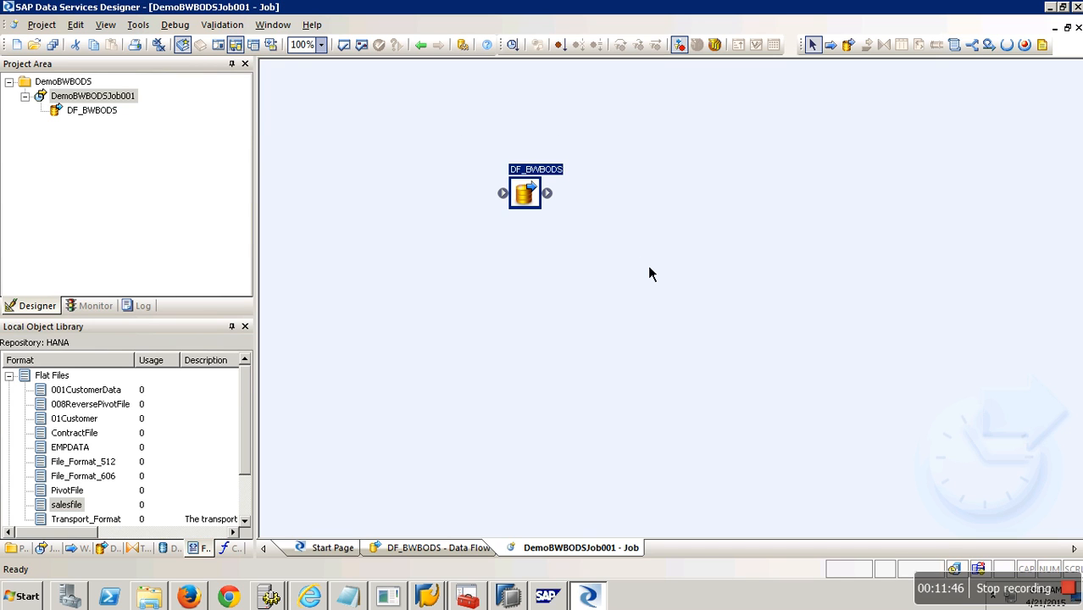
pyautogui.click(106, 114)
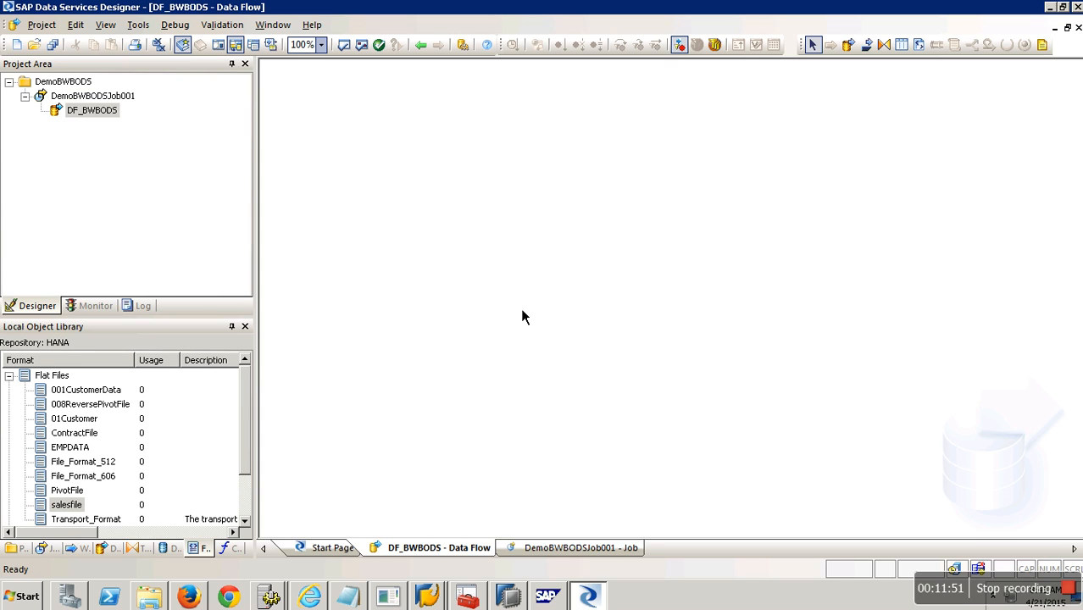
pyautogui.moveTo(75, 507); pyautogui.dragTo(352, 228)
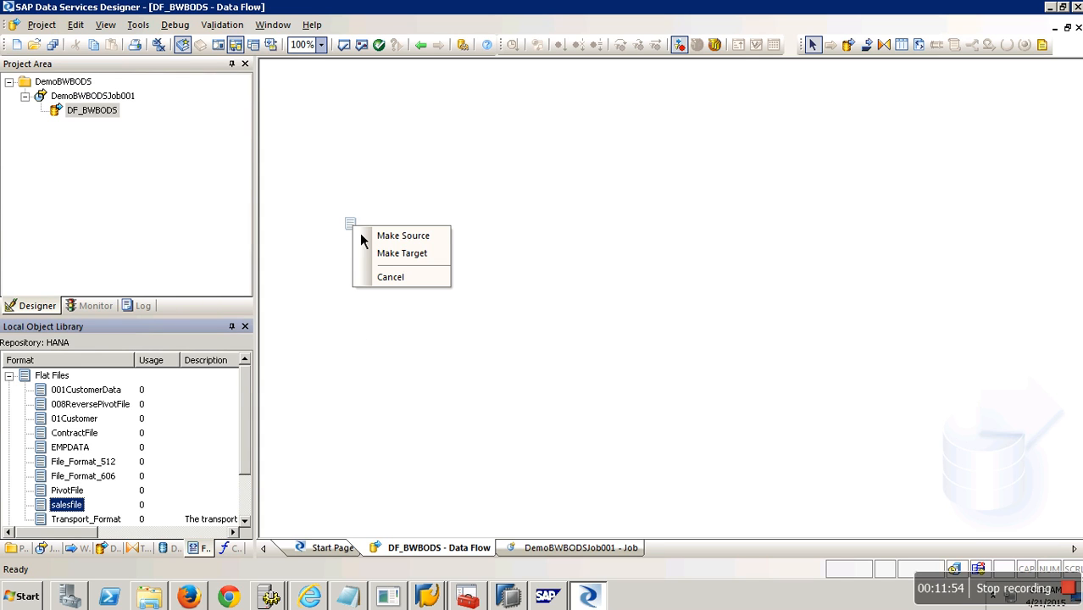
pyautogui.click(408, 240)
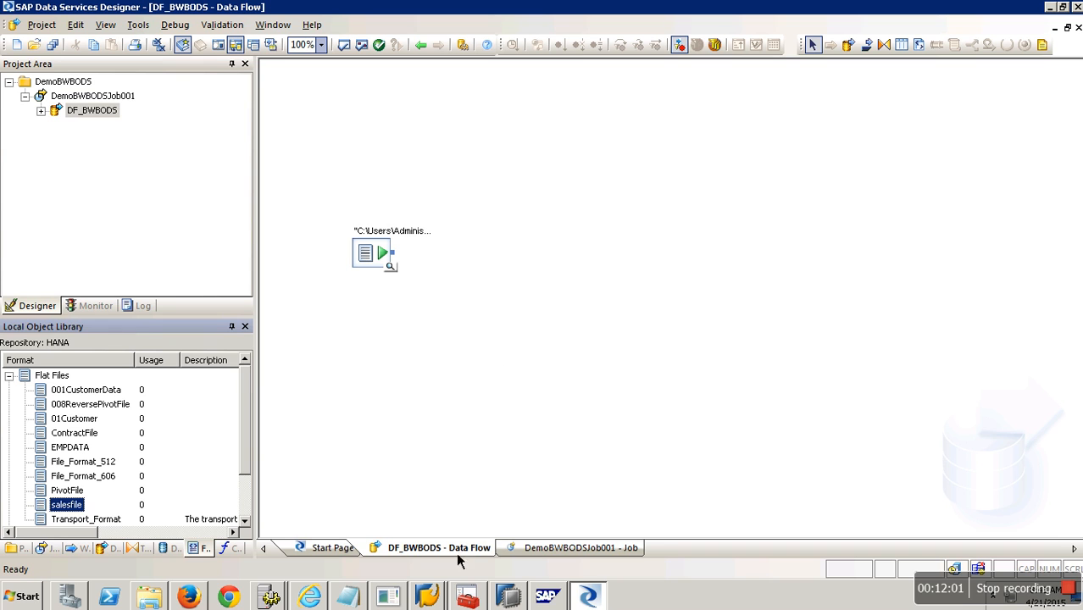
pyautogui.click(449, 595)
pyautogui.click(447, 564)
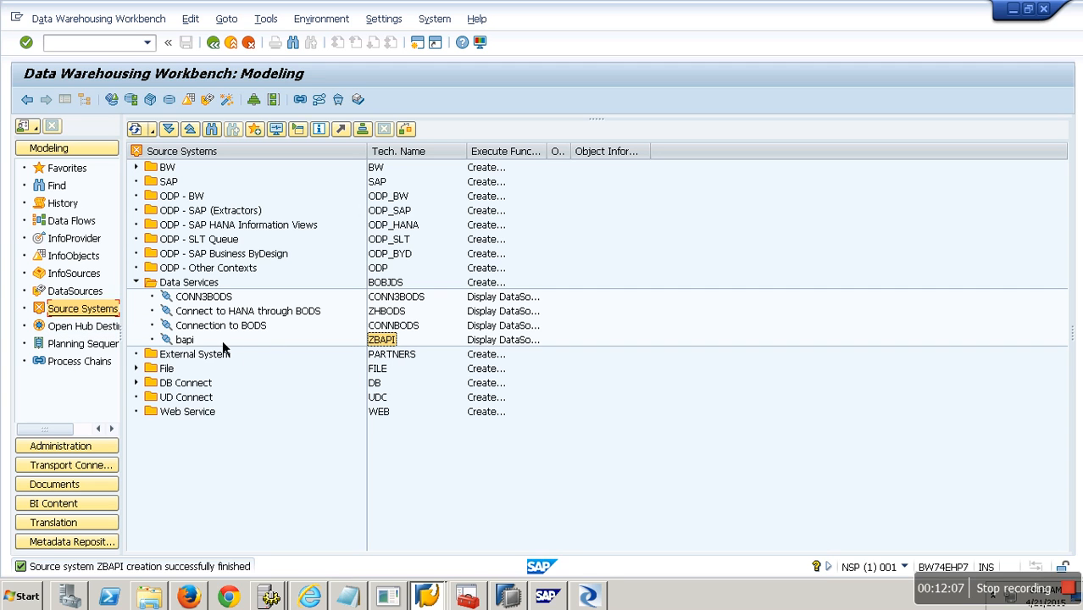
# From the bapi DataSource tree, create DataSource ZDS_BODS001 under Shell with data type Transaction Data.
pyautogui.rightClick(184, 339)
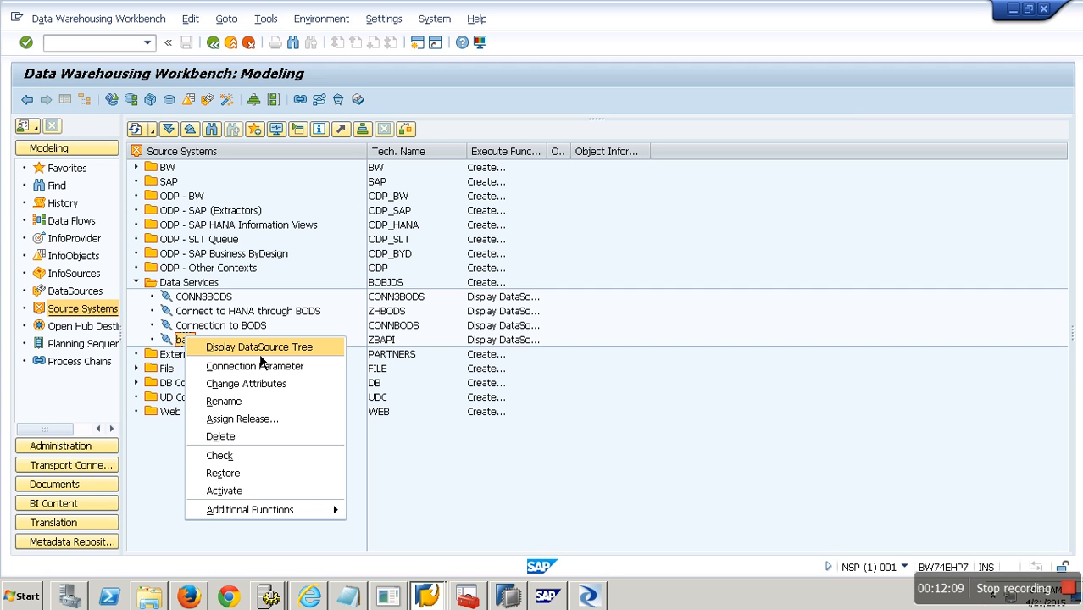
pyautogui.click(259, 347)
pyautogui.rightClick(178, 272)
pyautogui.click(254, 332)
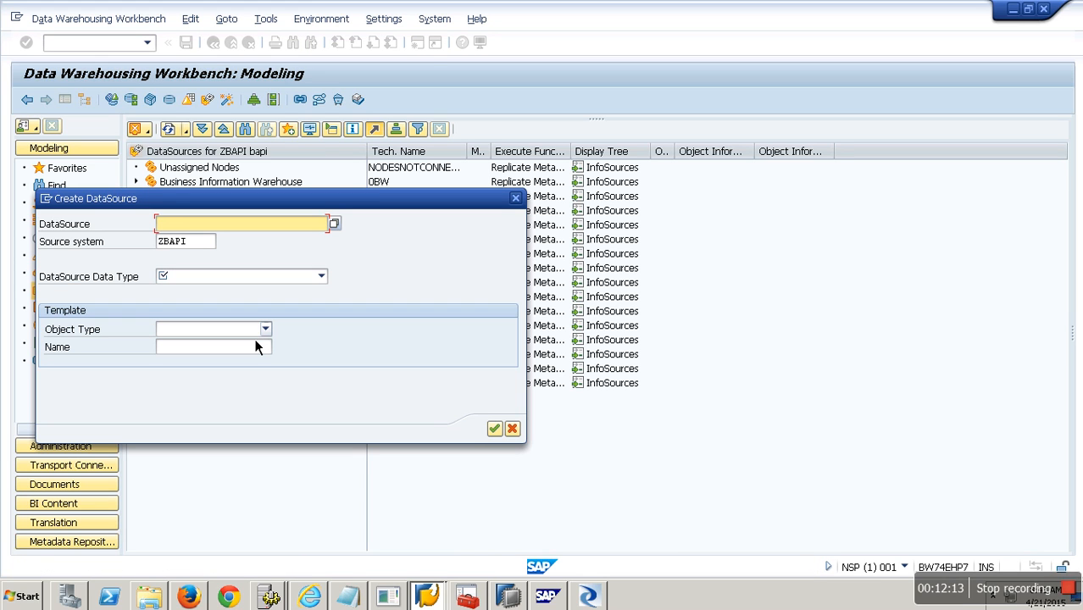
pyautogui.write('z')
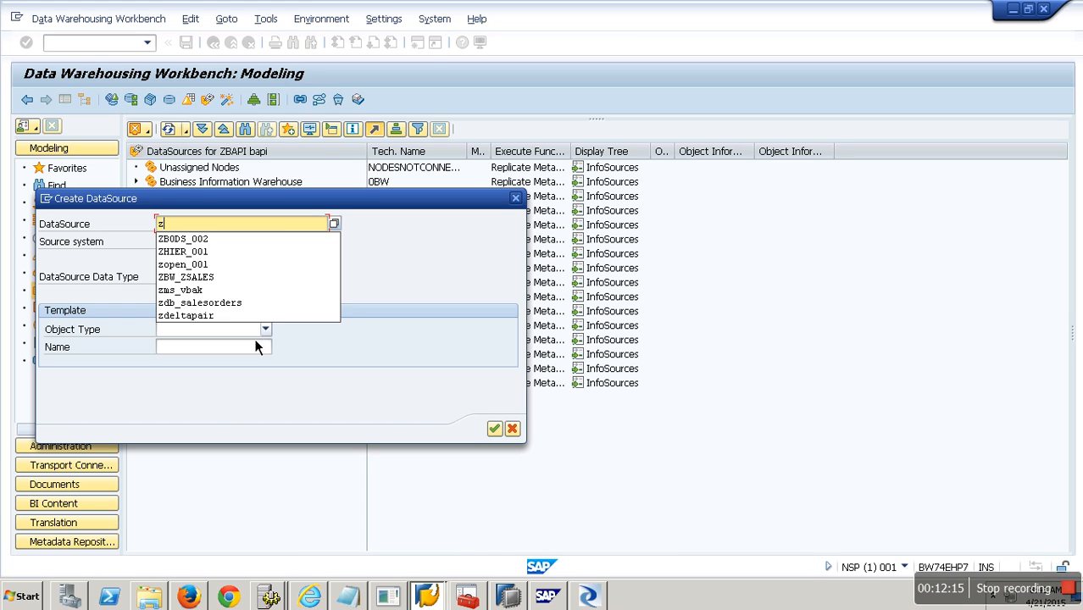
pyautogui.write('bodsds')
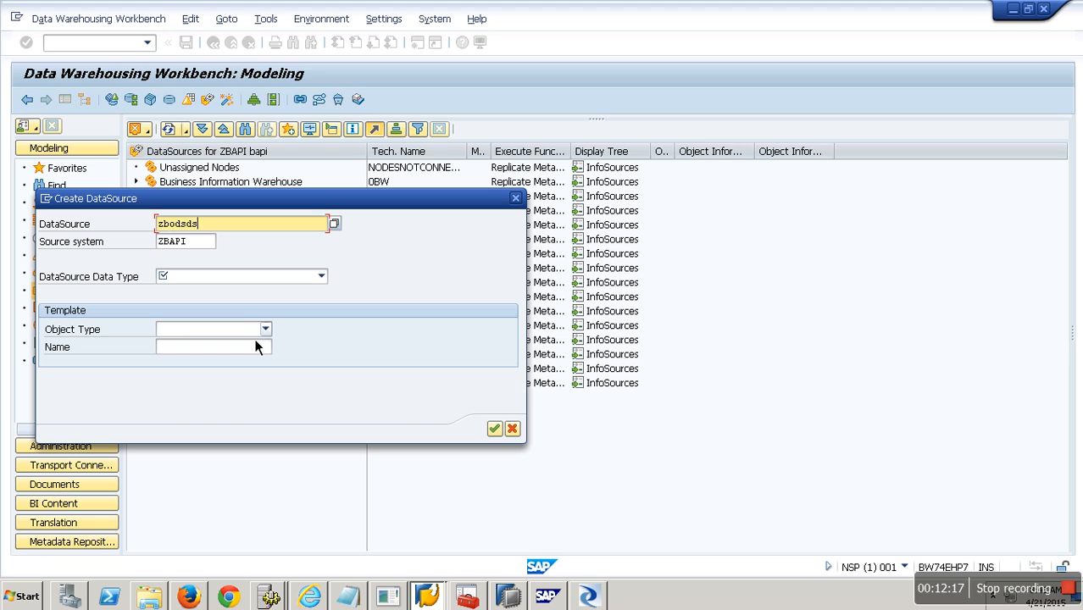
pyautogui.moveTo(231, 233); pyautogui.dragTo(138, 225)
pyautogui.write('zds_bods001')
pyautogui.click(189, 277)
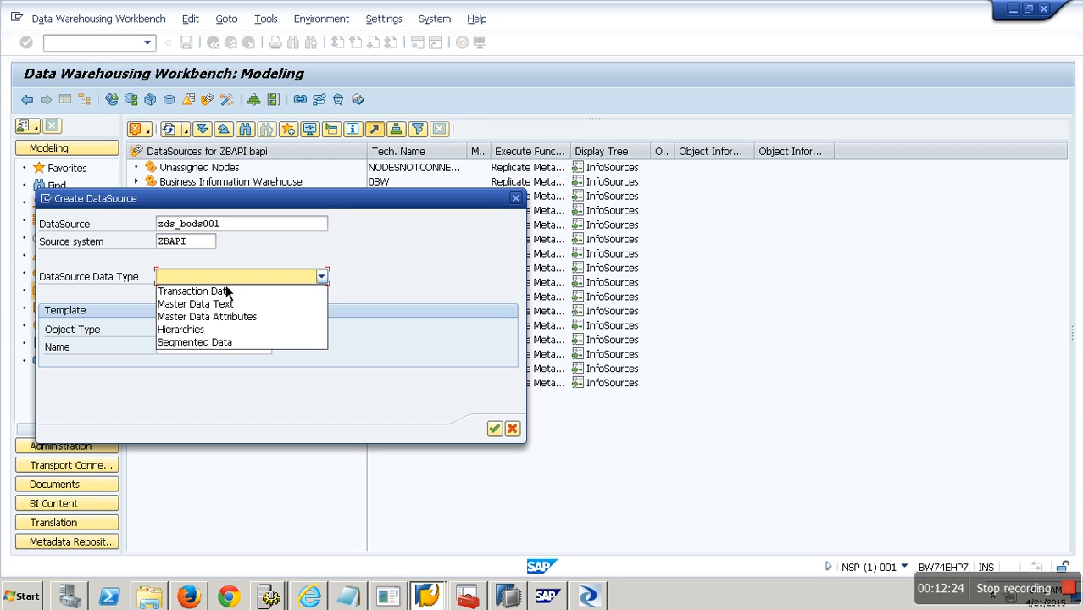
pyautogui.click(263, 291)
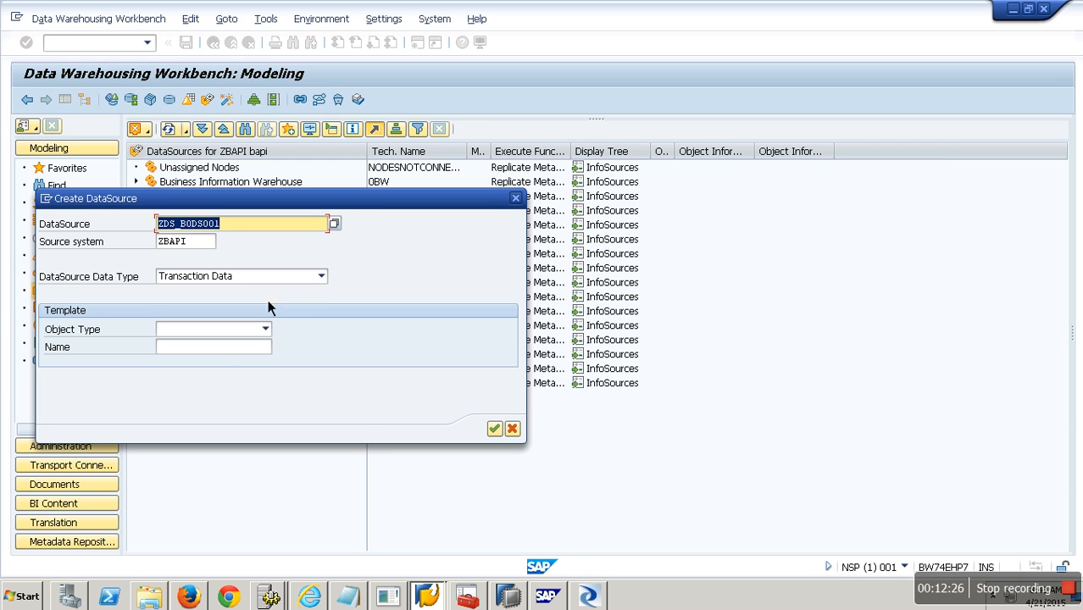
# Confirm the new DataSource and set its short, medium and long descriptions to zds_bods001.
pyautogui.click(495, 430)
pyautogui.click(585, 256)
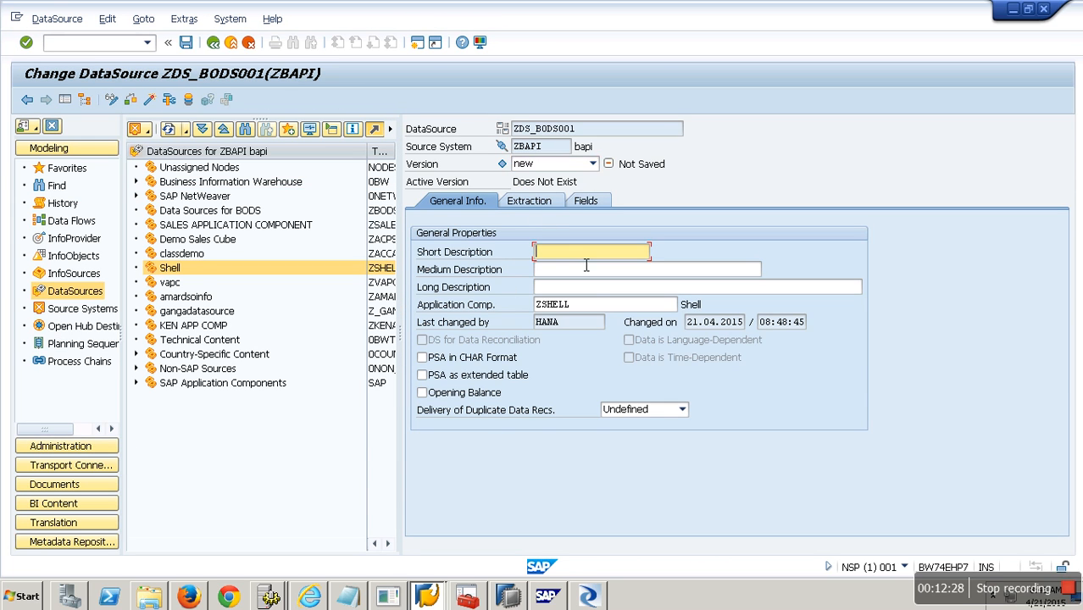
pyautogui.write('zds_bods001')
pyautogui.click(594, 275)
pyautogui.write('zds_bods001')
pyautogui.click(594, 289)
pyautogui.write('zds_bods001')
# Check the Extraction tab's direct access setting, leaving it at no DTPs allowed.
pyautogui.click(528, 200)
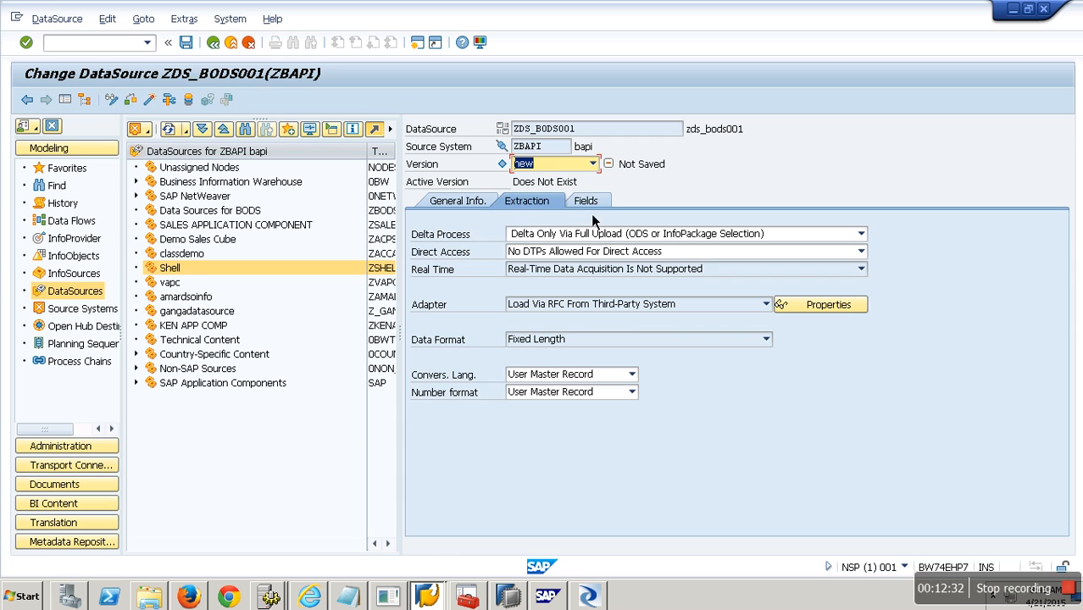
pyautogui.press('Return')
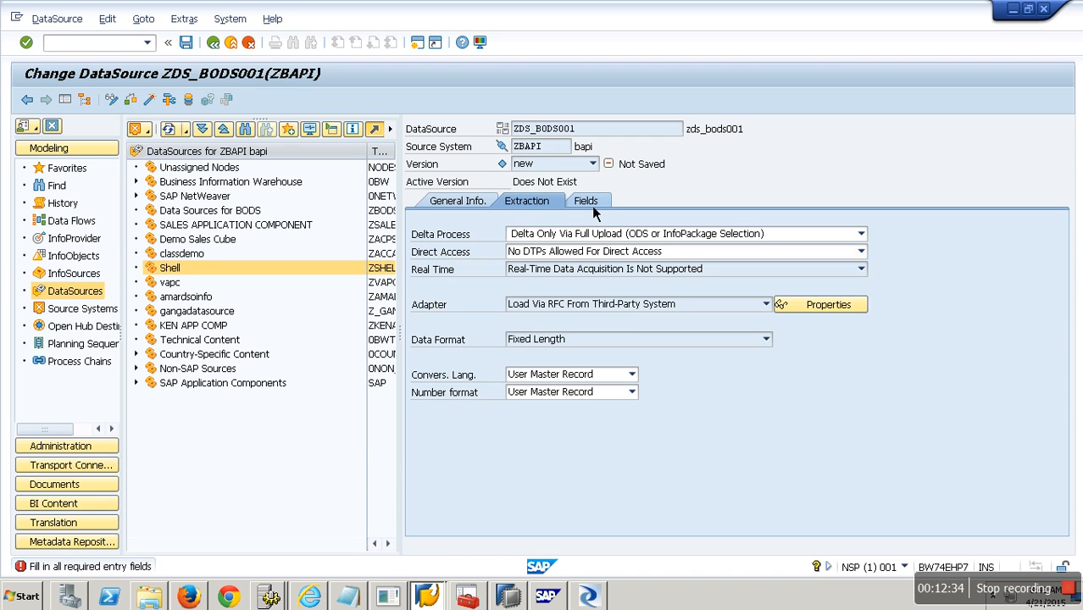
pyautogui.click(861, 251)
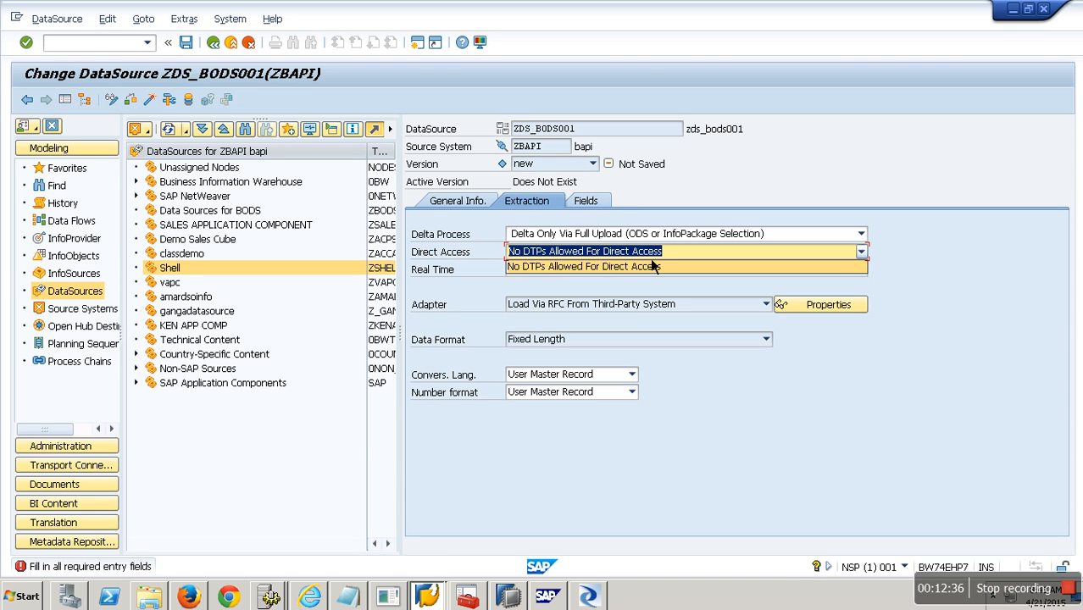
pyautogui.click(650, 269)
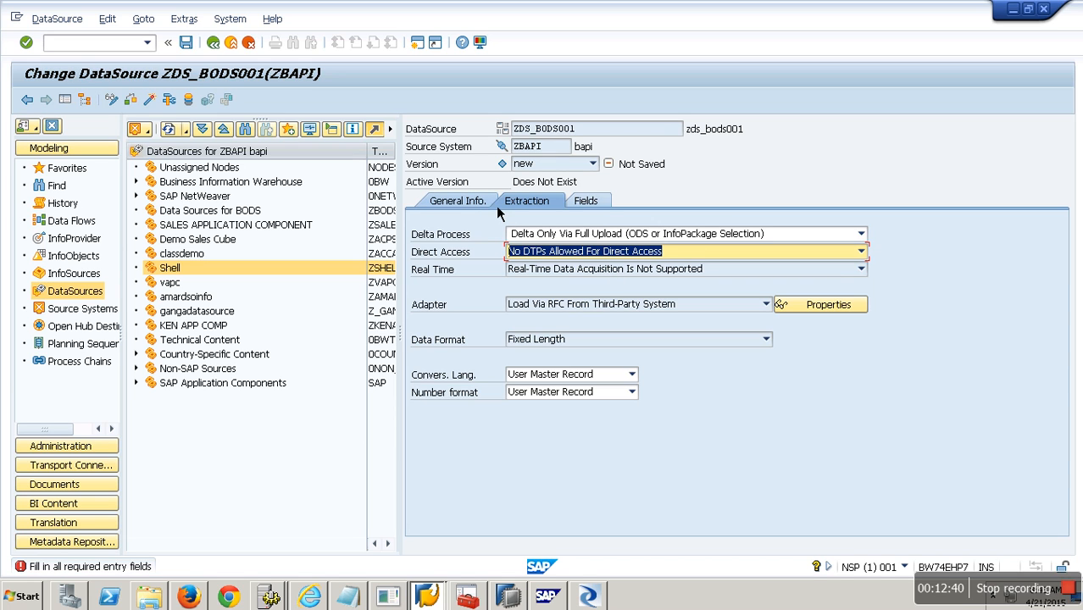
pyautogui.click(862, 252)
pyautogui.click(729, 274)
# Return to the Data Warehousing Workbench modeling screen with transaction /nrsa1.
pyautogui.click(118, 44)
pyautogui.write('/nrsa1')
pyautogui.press('Return')
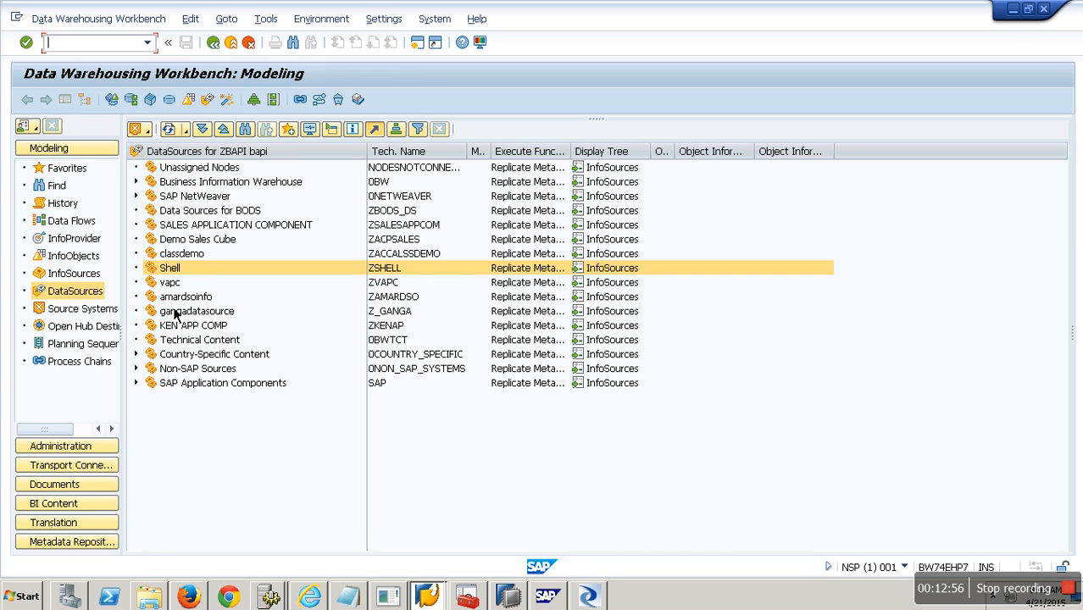
# Create DataSource ZDS_BODS001 under Shell as Transaction Data.
pyautogui.rightClick(171, 281)
pyautogui.click(211, 314)
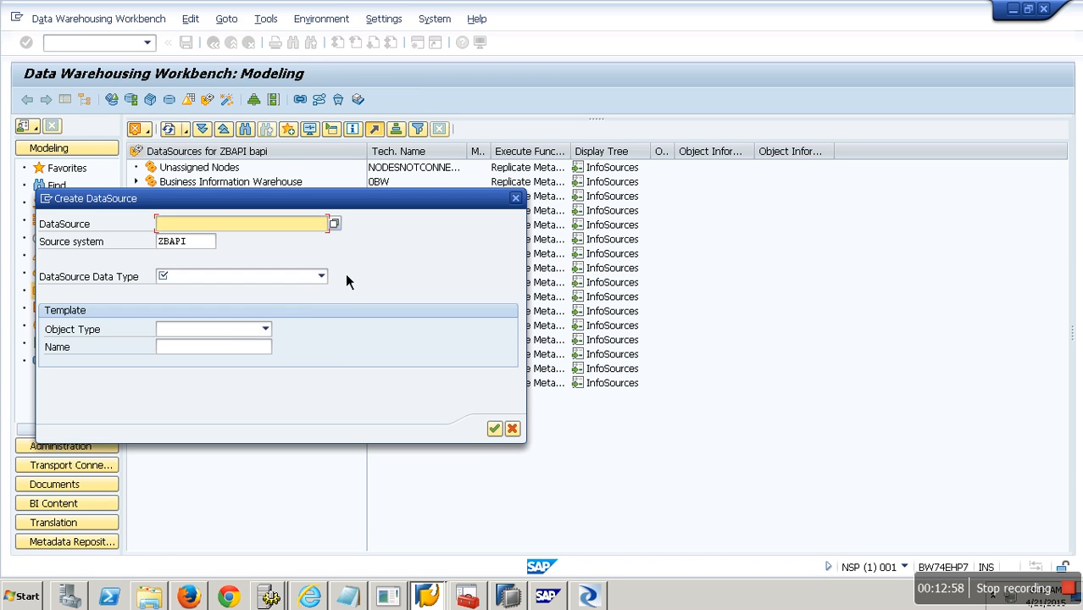
pyautogui.write('zds_bods001')
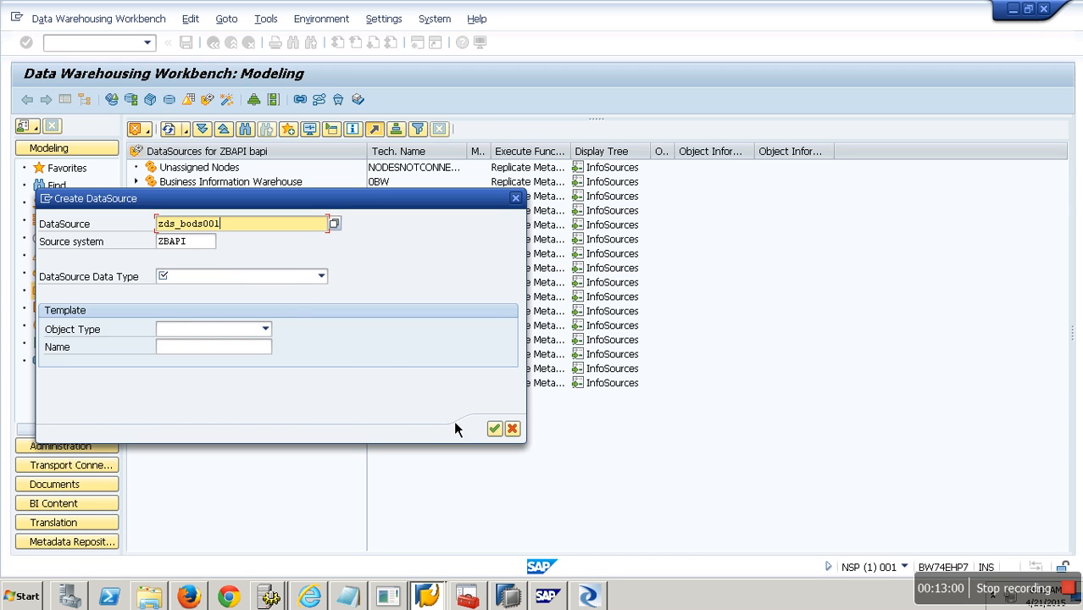
pyautogui.click(298, 277)
pyautogui.click(296, 291)
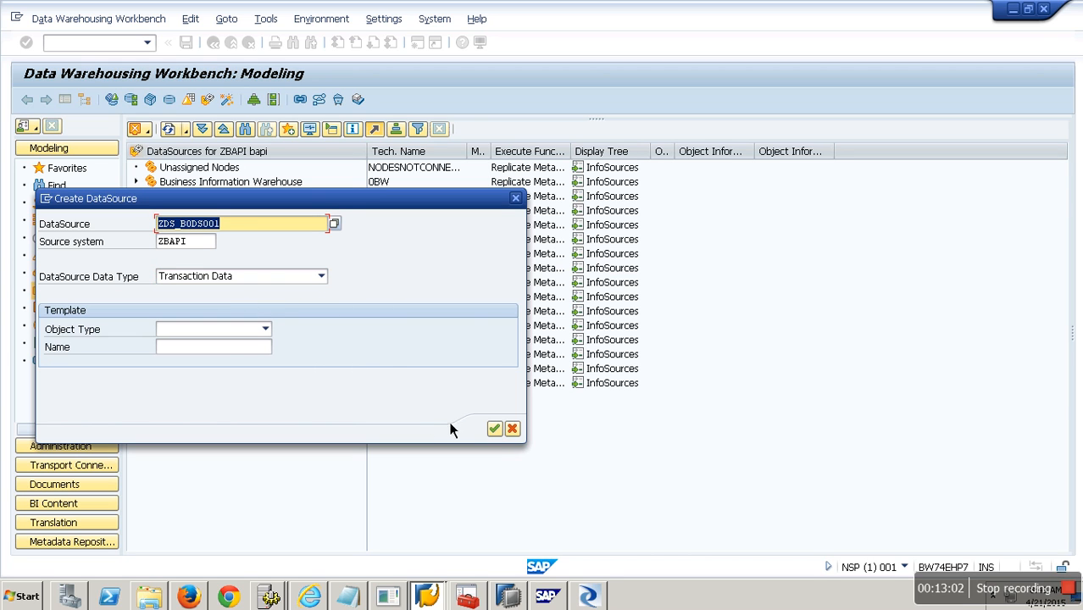
pyautogui.click(495, 429)
# Fill the short, medium and long descriptions with the DataSource name.
pyautogui.click(570, 252)
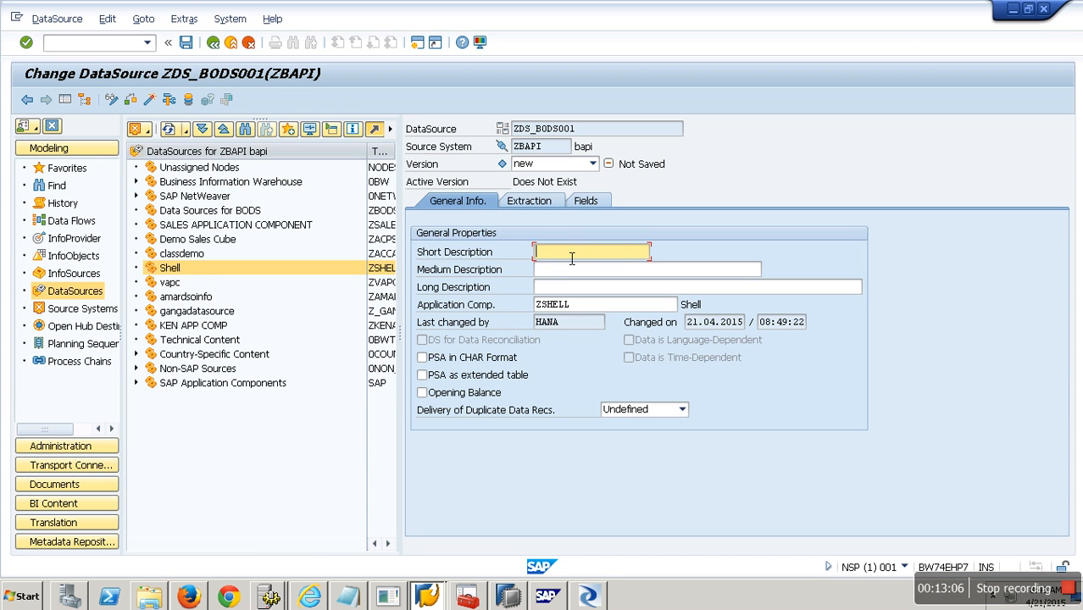
pyautogui.write('zds_bods001')
pyautogui.click(570, 270)
pyautogui.write('zds_bods001')
pyautogui.click(571, 290)
pyautogui.write('zds_bods001')
# On the Fields tab, add the first field with InfoObject SSORDER, copying its properties.
pyautogui.click(527, 204)
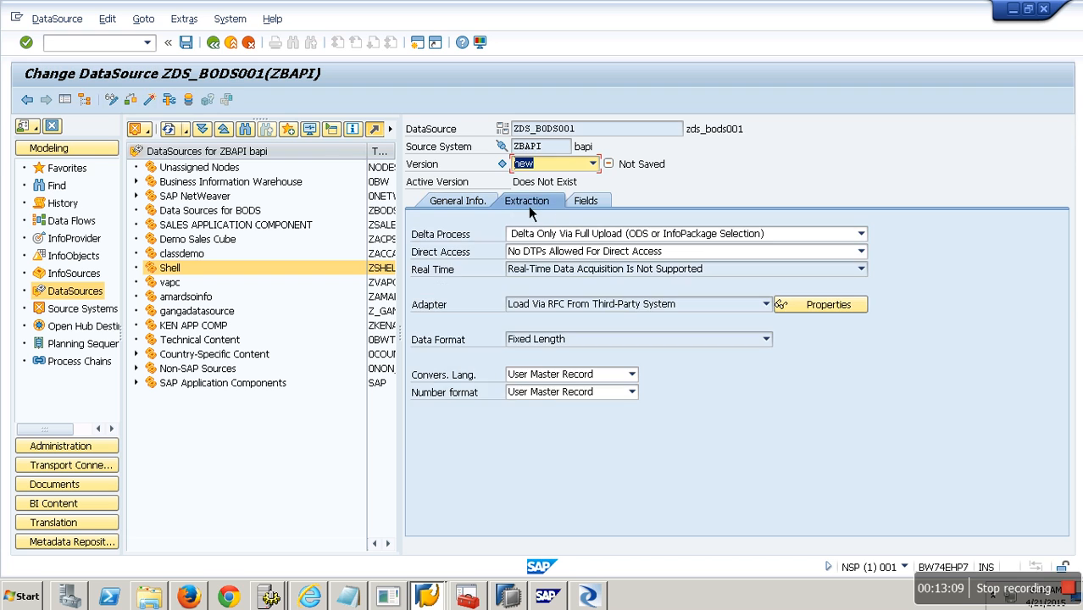
pyautogui.click(587, 202)
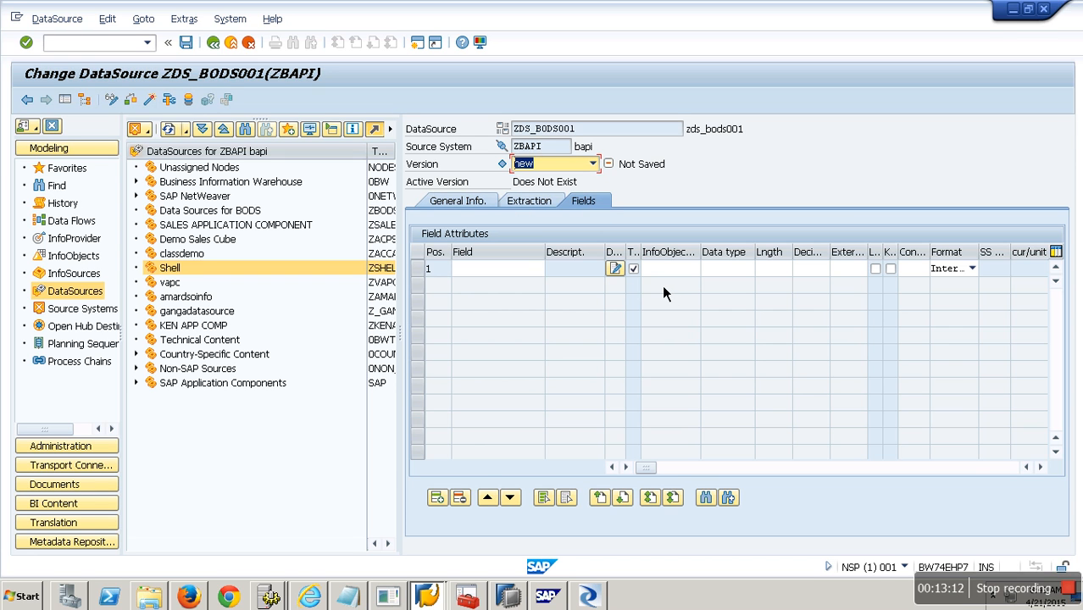
pyautogui.click(683, 278)
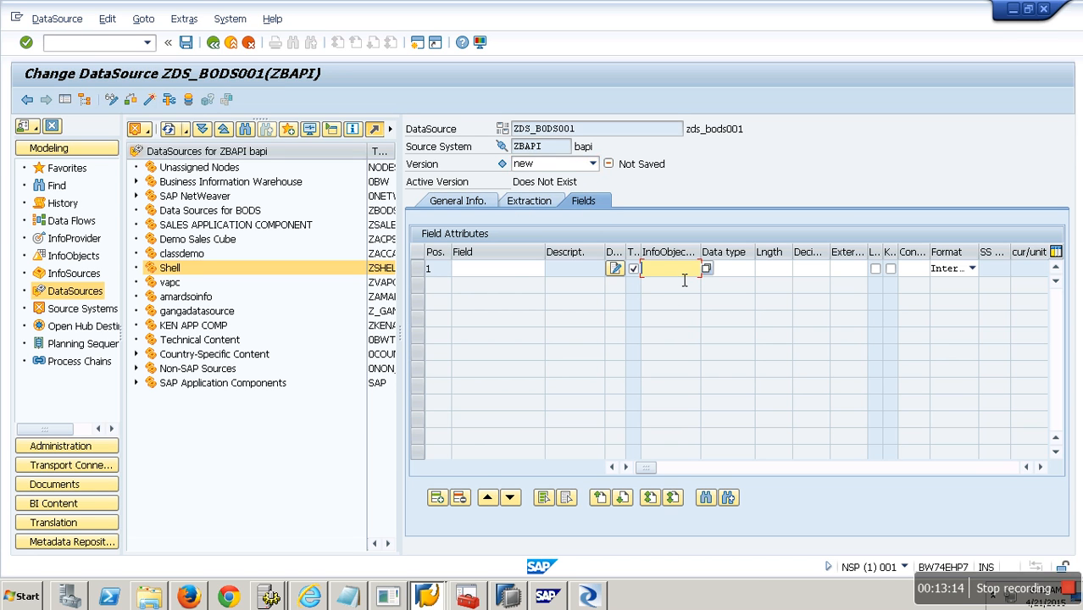
pyautogui.write('zdocmun')
pyautogui.press('Return')
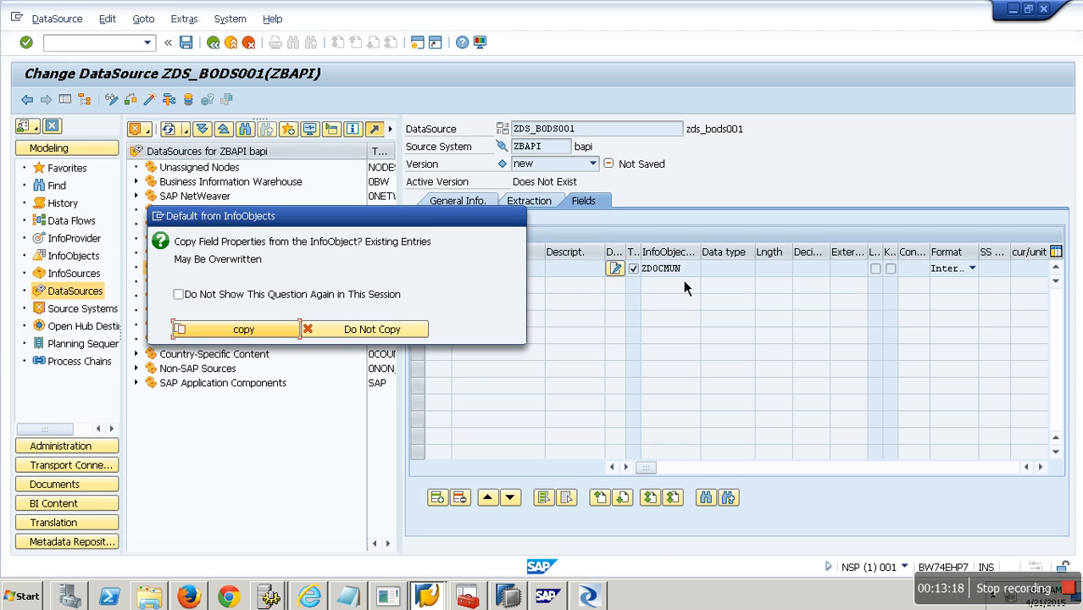
pyautogui.click(240, 332)
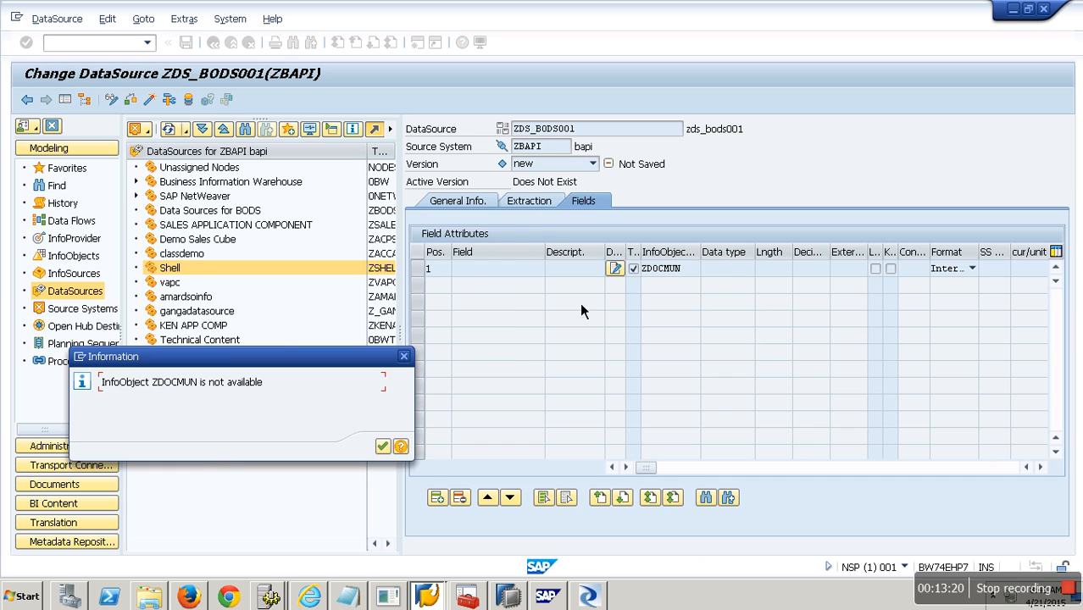
pyautogui.click(404, 356)
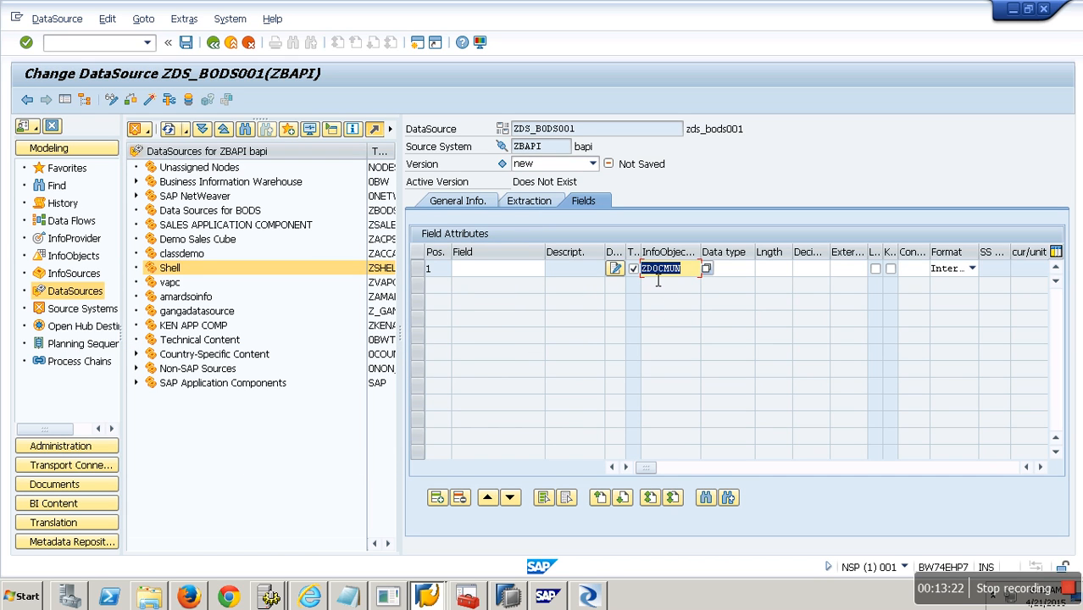
pyautogui.write('sorder')
pyautogui.press('Left')
pyautogui.press('Left')
pyautogui.press('Left')
pyautogui.press('Left')
pyautogui.write('s')
pyautogui.press('Return')
pyautogui.press('Return')
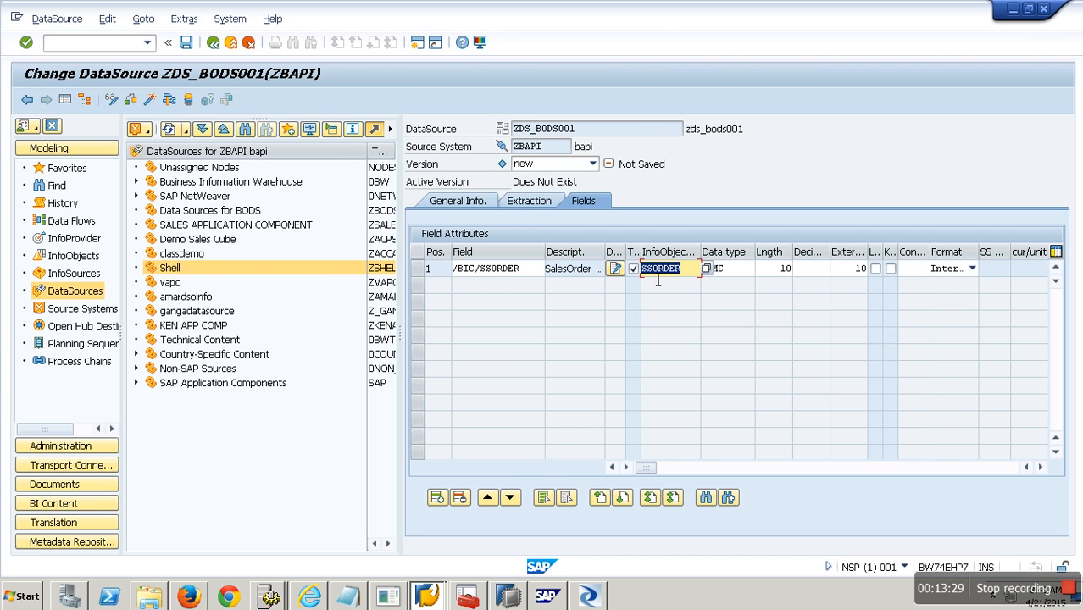
pyautogui.click(691, 279)
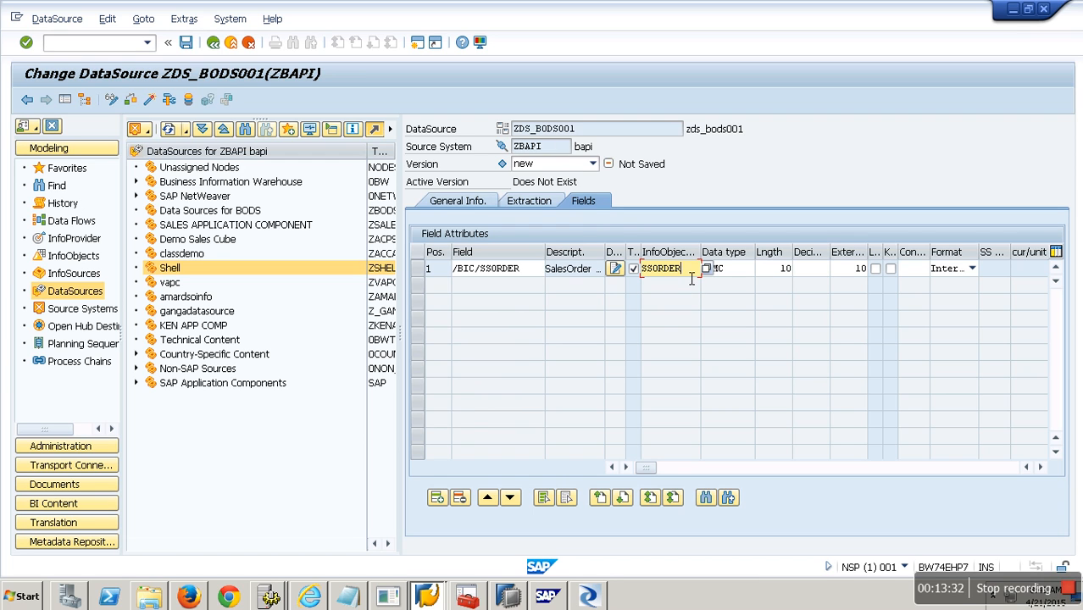
# Add a second field with InfoObject AMOUNT and copy its properties.
pyautogui.click(436, 497)
pyautogui.click(664, 288)
pyautogui.write('AMOUNT')
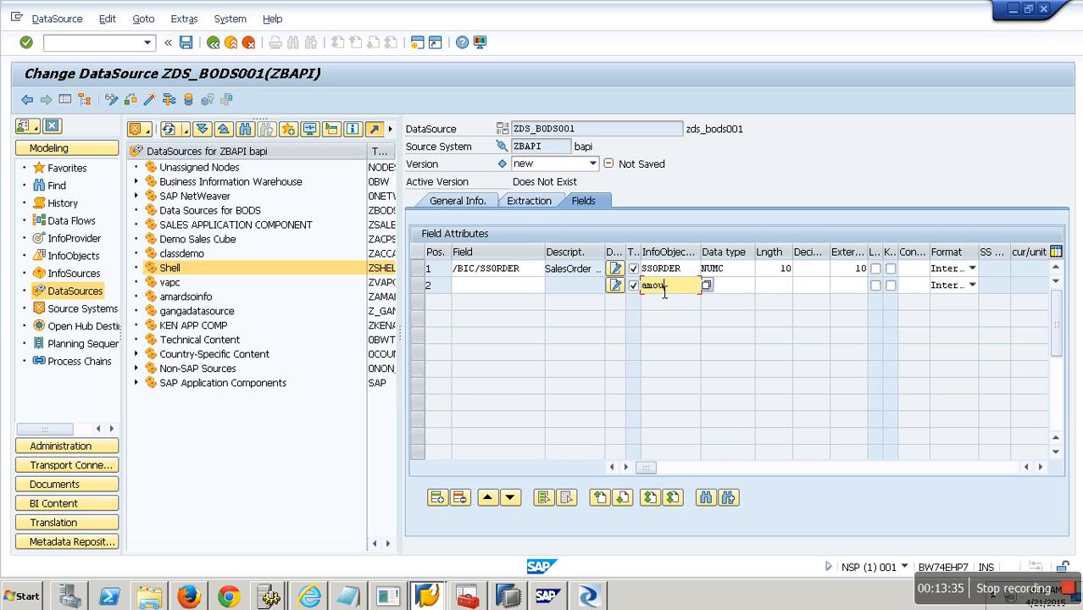
pyautogui.press('Return')
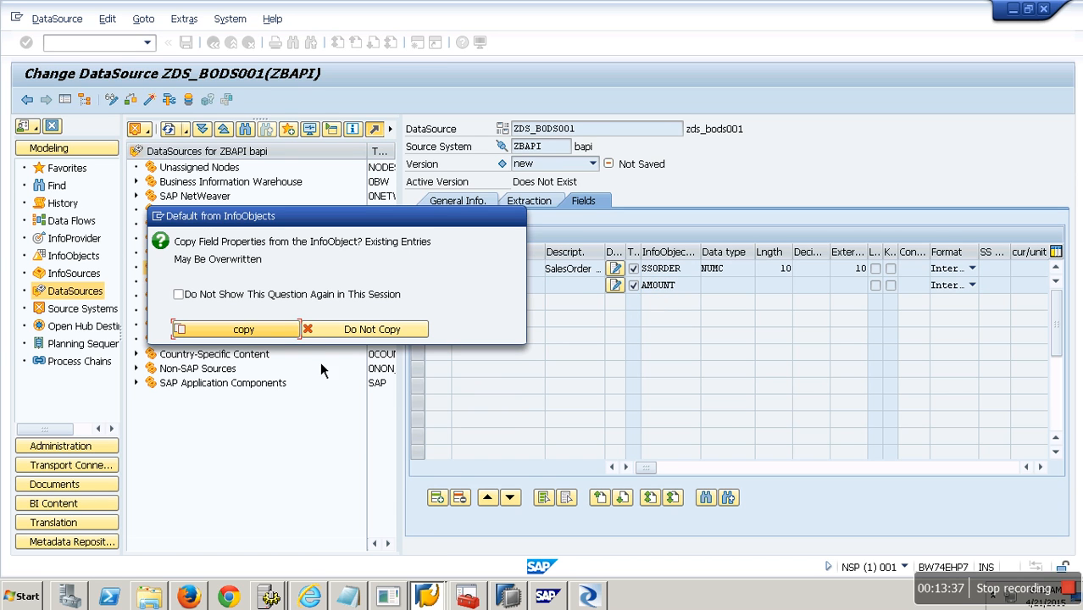
pyautogui.click(287, 329)
# Add a third field with InfoObject 0CURRENCY, copy its properties, and activate the DataSource.
pyautogui.click(436, 497)
pyautogui.click(668, 314)
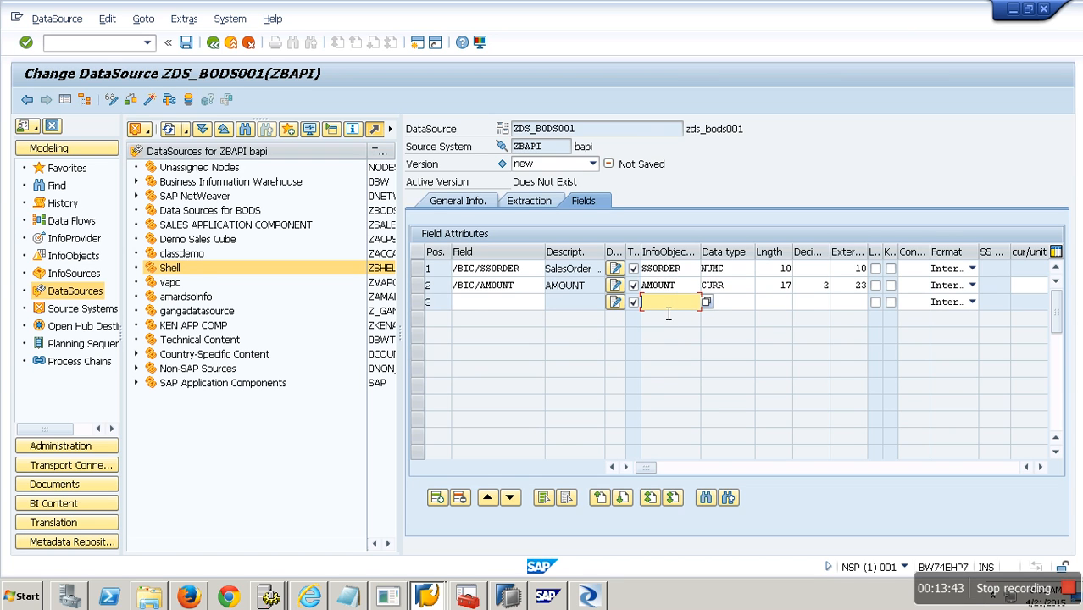
pyautogui.write('0')
pyautogui.write('curremncy')
pyautogui.press('BackSpace')
pyautogui.press('BackSpace')
pyautogui.press('BackSpace')
pyautogui.press('BackSpace')
pyautogui.press('BackSpace')
pyautogui.write('ency')
pyautogui.press('Return')
pyautogui.click(241, 332)
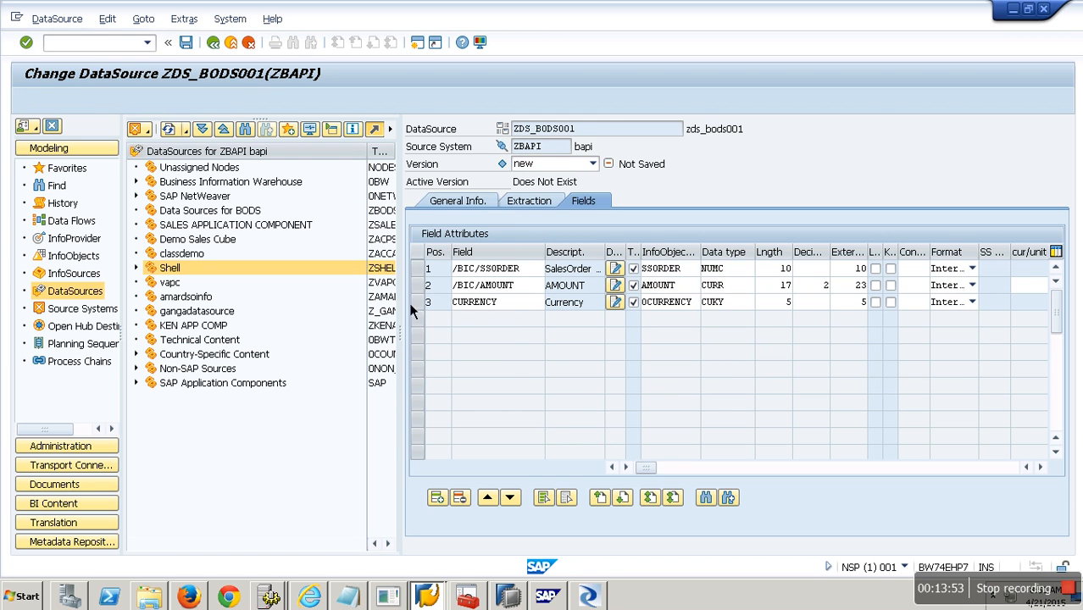
pyautogui.hotkey('ctrl', 'F3')
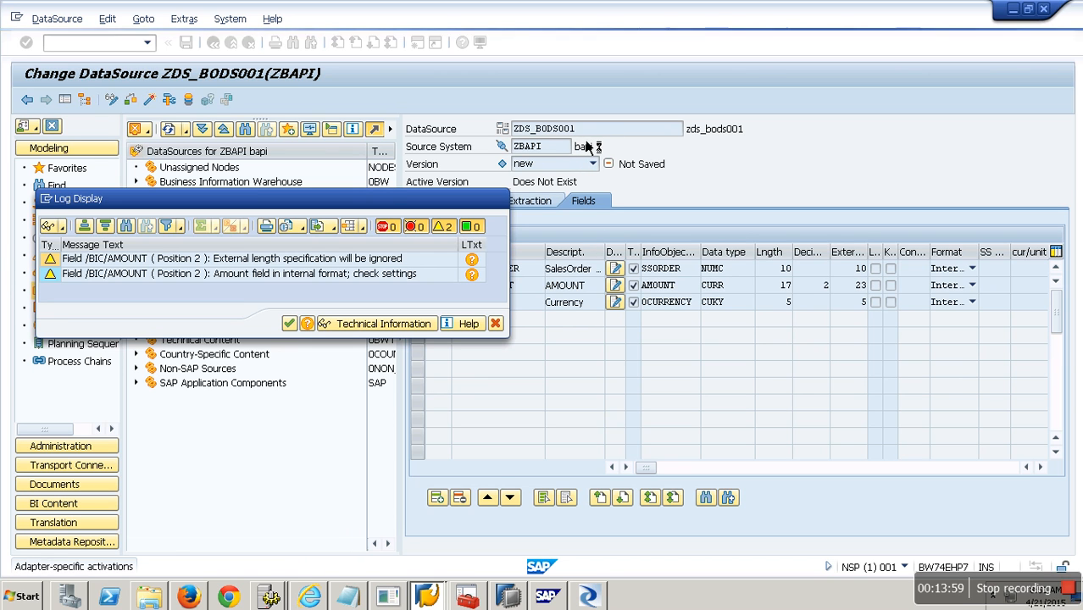
# Bring SAP Data Services Designer back to the front, showing the DF_BWBODS data flow.
pyautogui.click(589, 597)
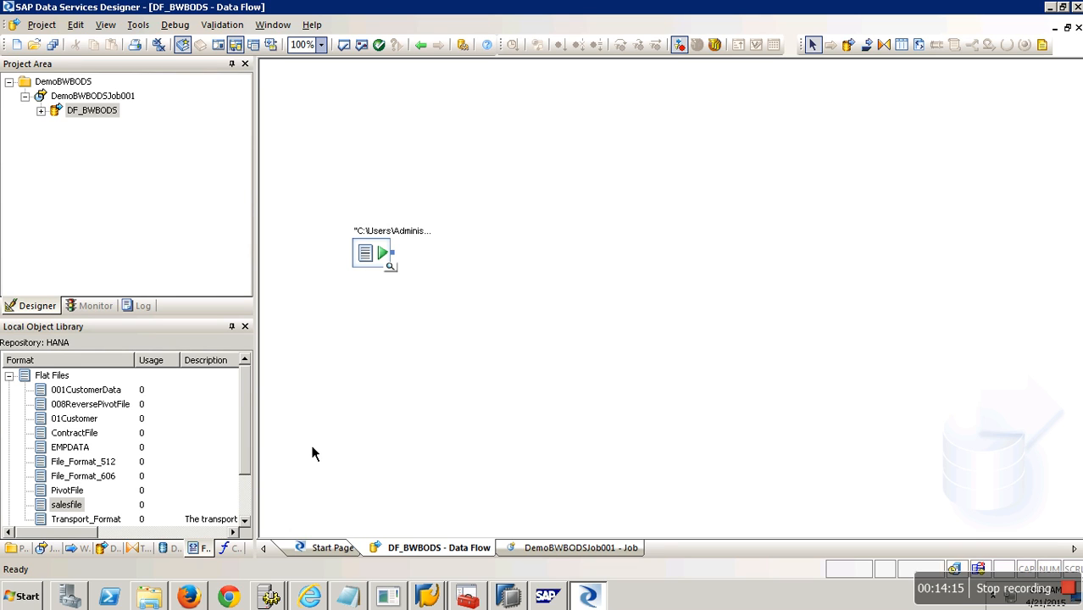
# Start a new datastore named newds_bw of type SAP BW Target.
pyautogui.click(181, 552)
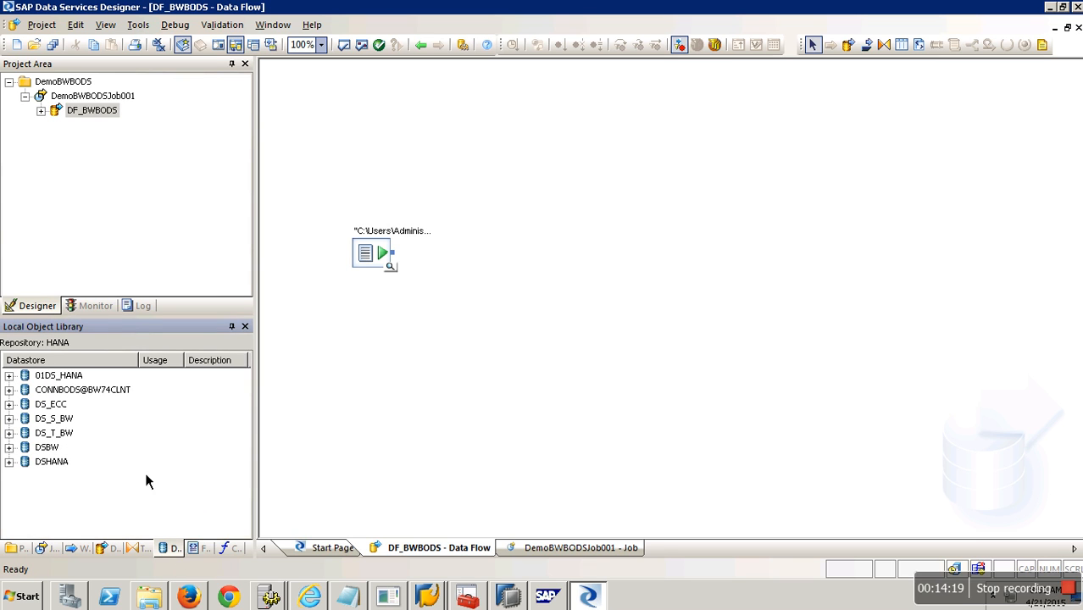
pyautogui.rightClick(157, 442)
pyautogui.click(245, 175)
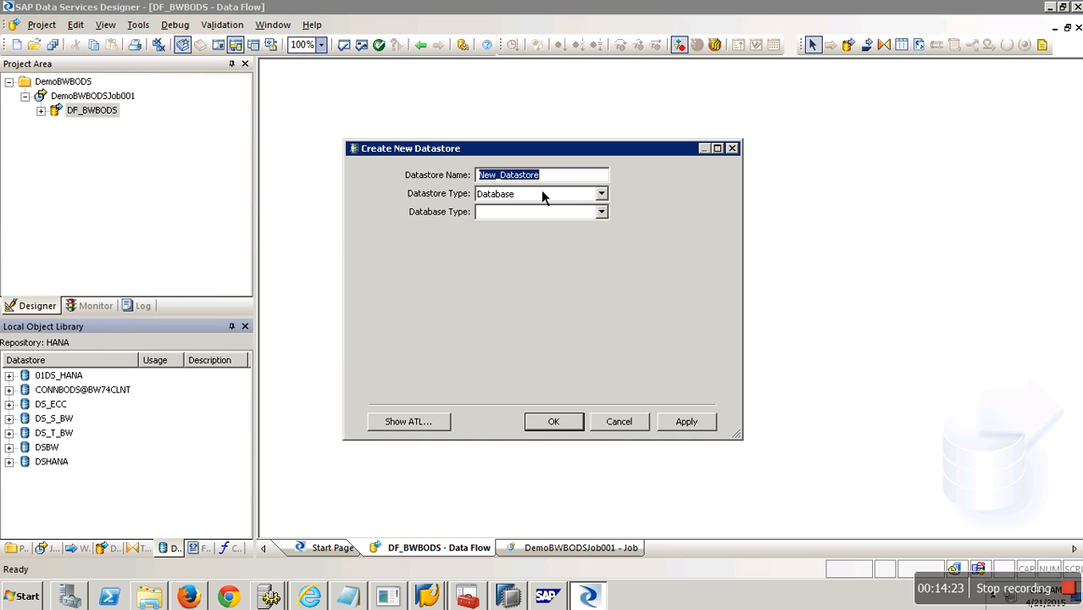
pyautogui.write('newds_bw')
pyautogui.click(601, 194)
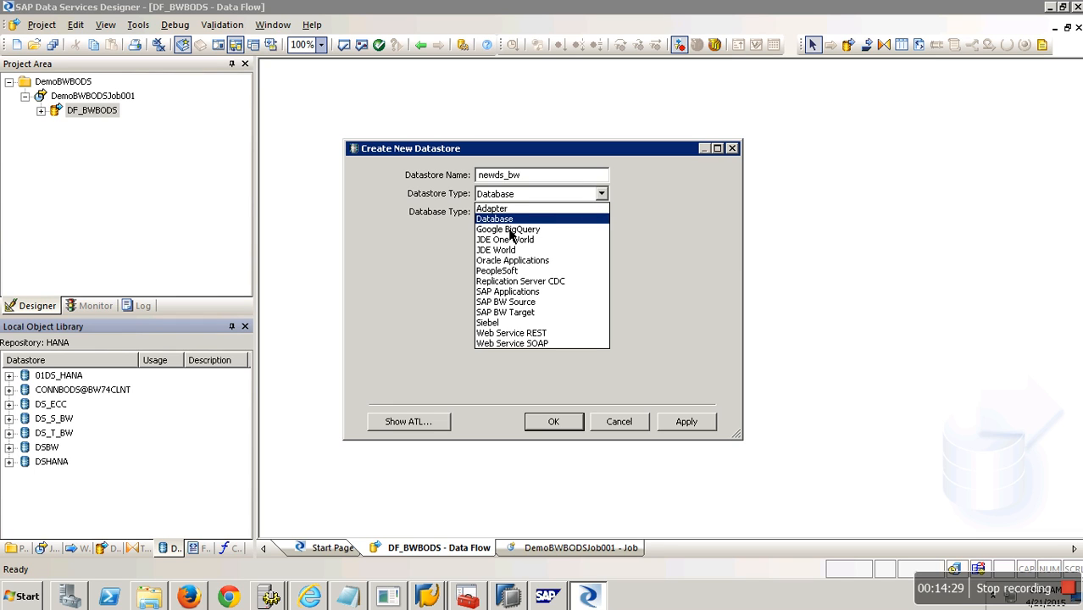
pyautogui.click(537, 314)
# Enter server BW74EHP7 from the SAP Logon details, plus the BW user name and password.
pyautogui.click(542, 213)
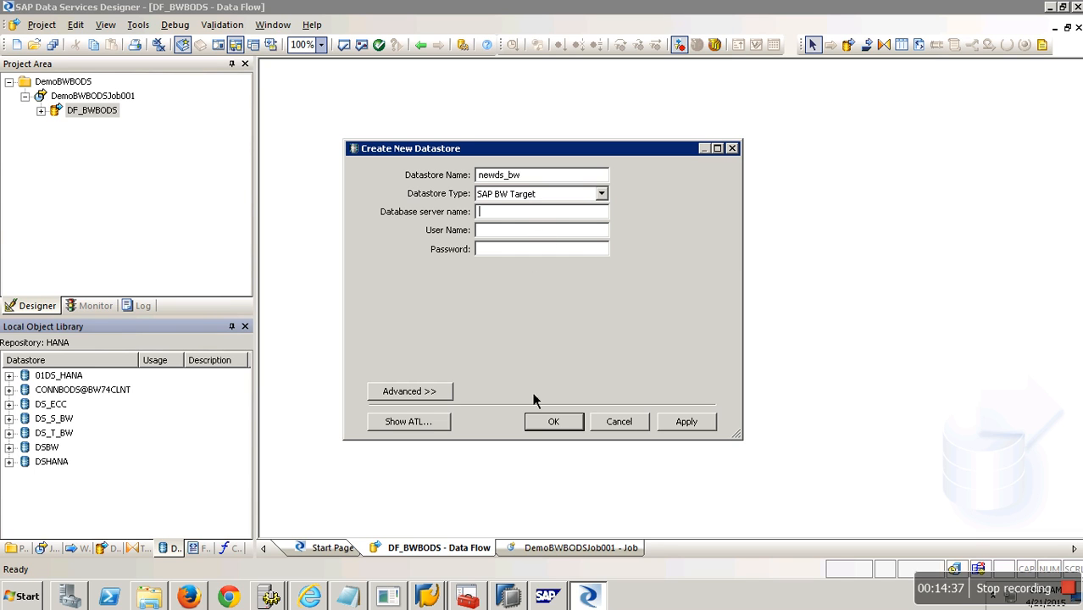
pyautogui.click(442, 599)
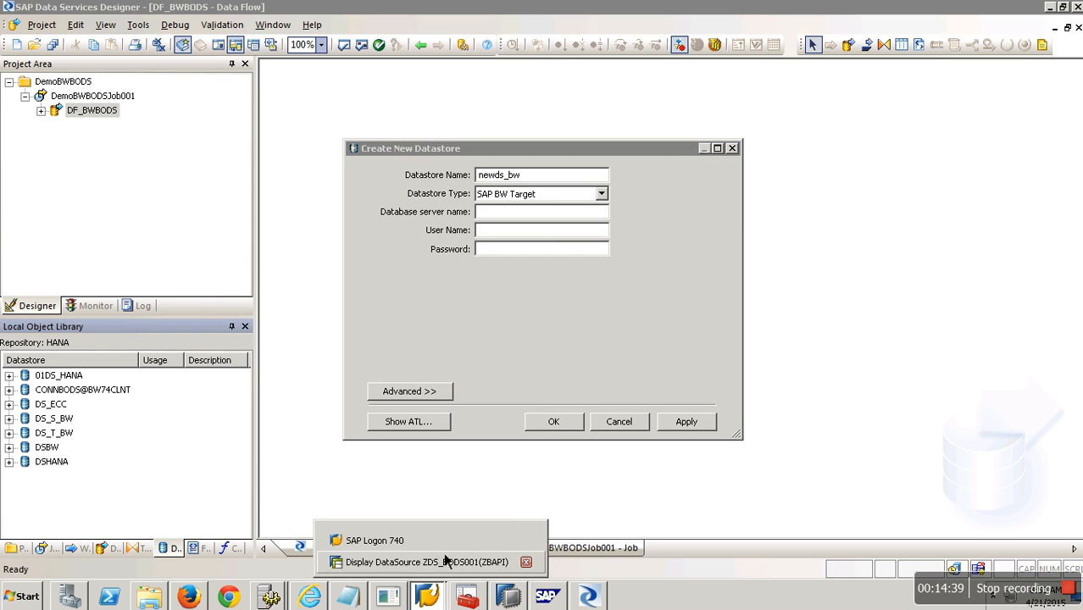
pyautogui.click(446, 539)
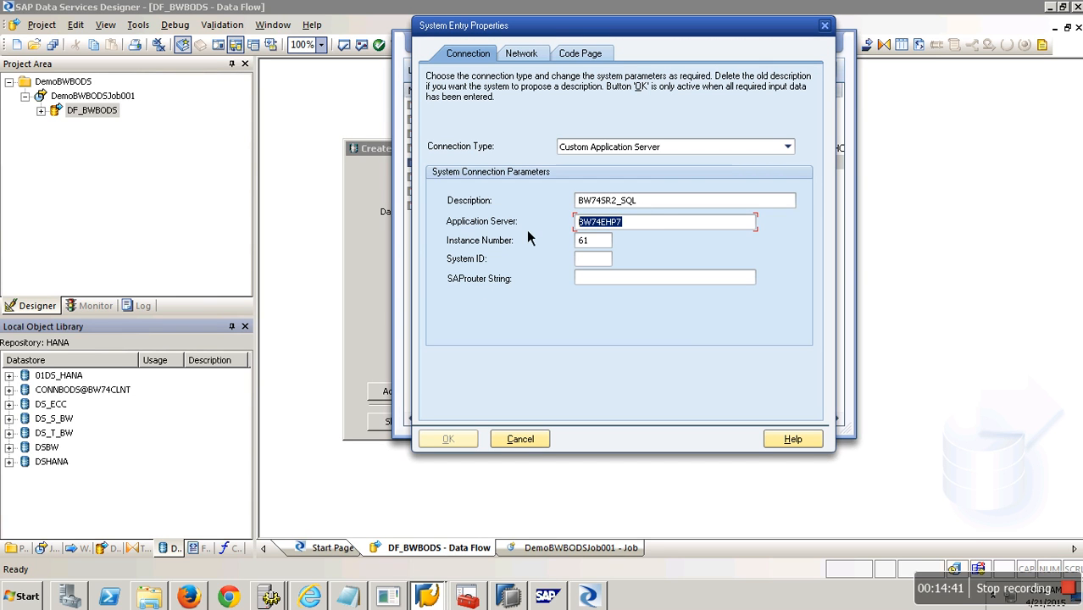
pyautogui.click(385, 228)
pyautogui.hotkey('ctrl', 'v')
pyautogui.press('Tab')
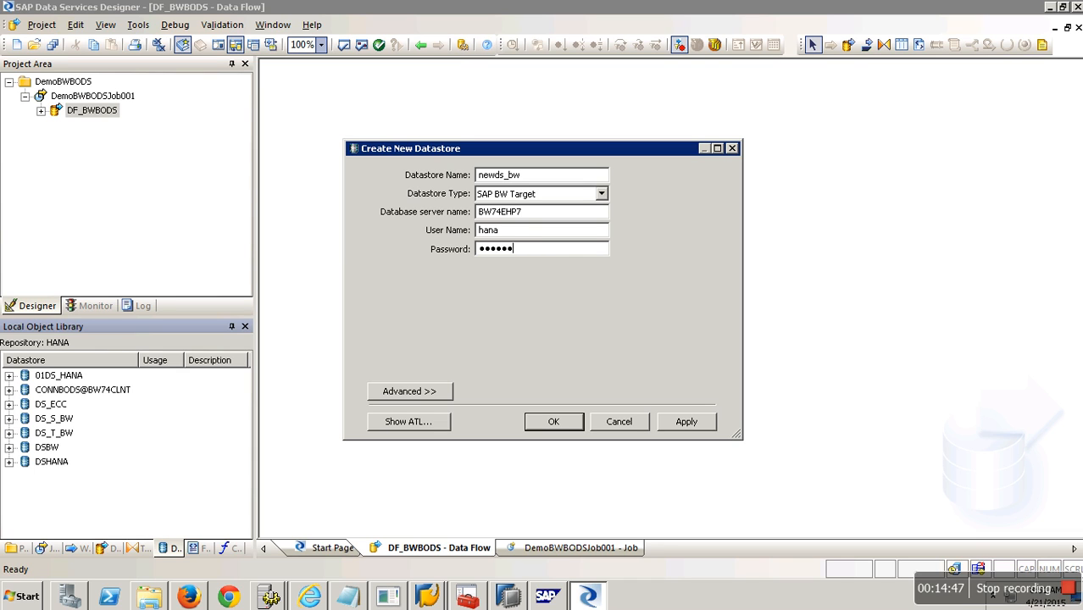
# In Advanced settings set client 001 and system number 61, then apply and create the datastore.
pyautogui.click(418, 395)
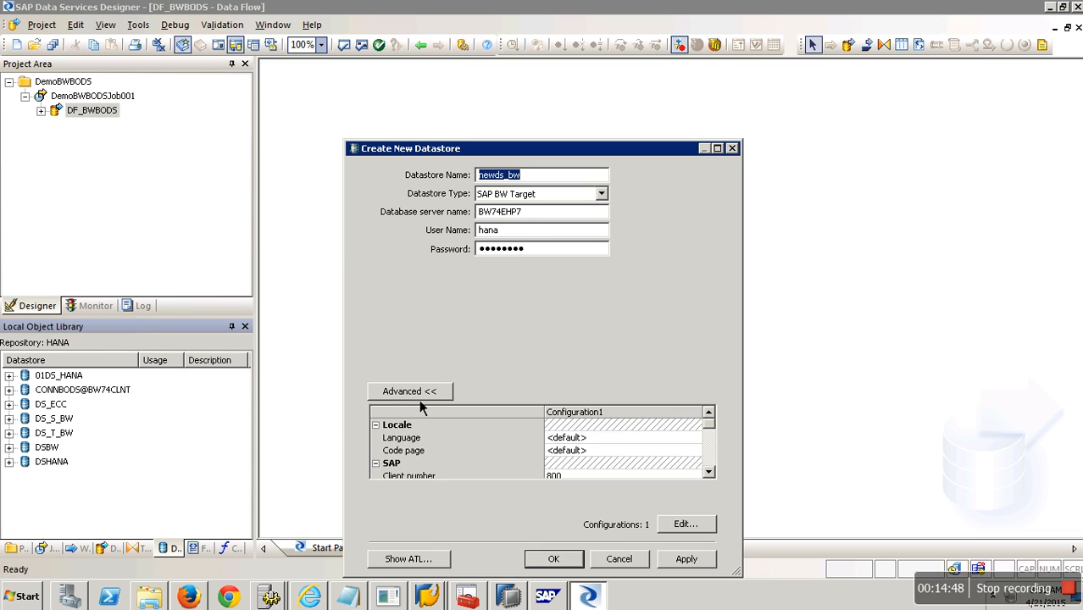
pyautogui.click(710, 472)
pyautogui.click(710, 473)
pyautogui.click(616, 472)
pyautogui.click(593, 452)
pyautogui.click(592, 452)
pyautogui.write('001')
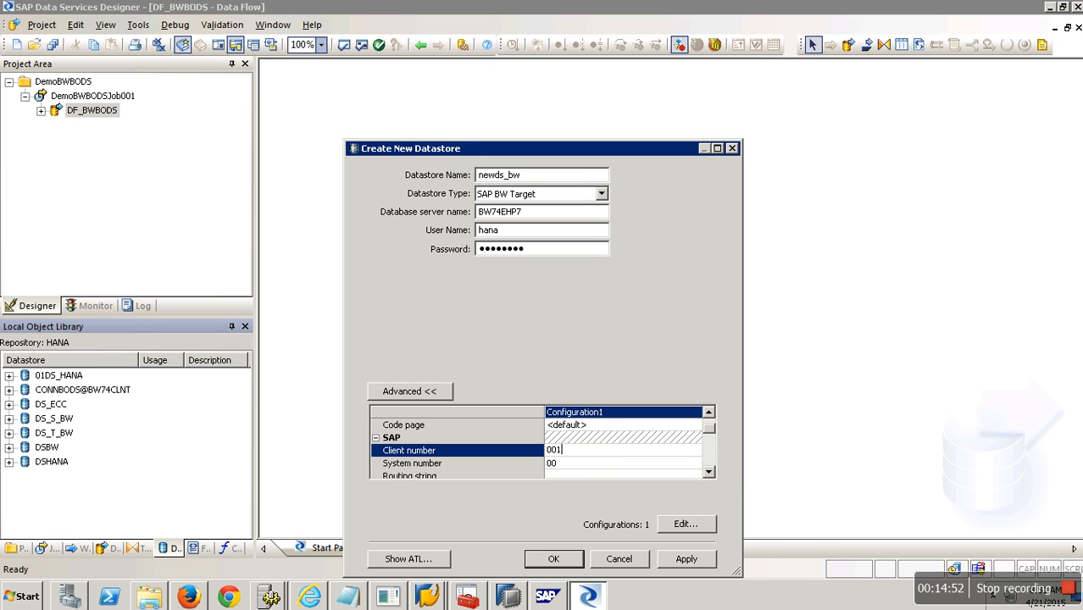
pyautogui.click(581, 464)
pyautogui.doubleClick(581, 467)
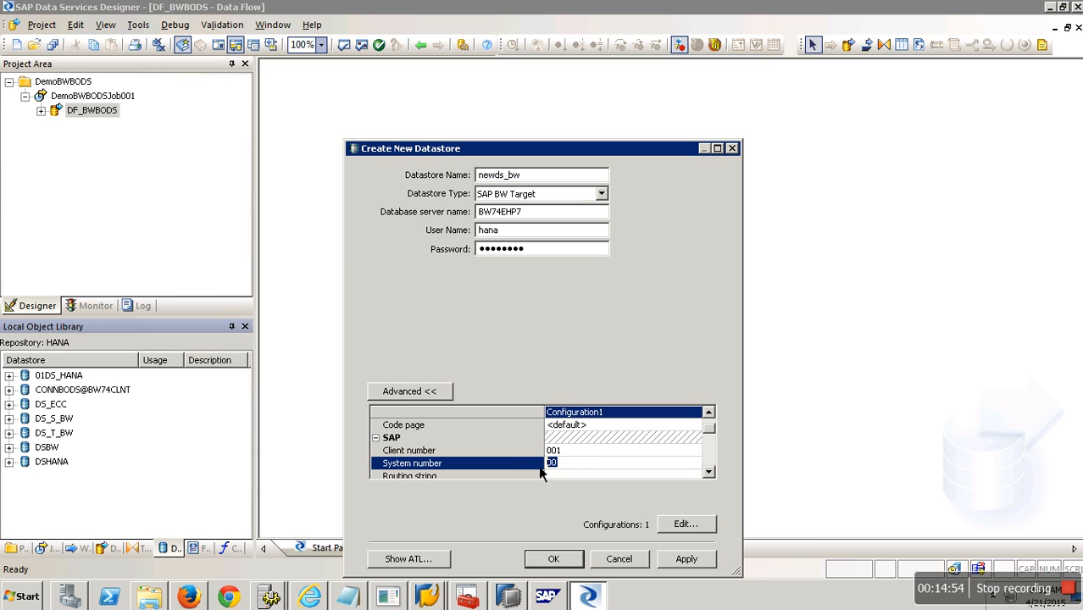
pyautogui.write('61')
pyautogui.click(688, 560)
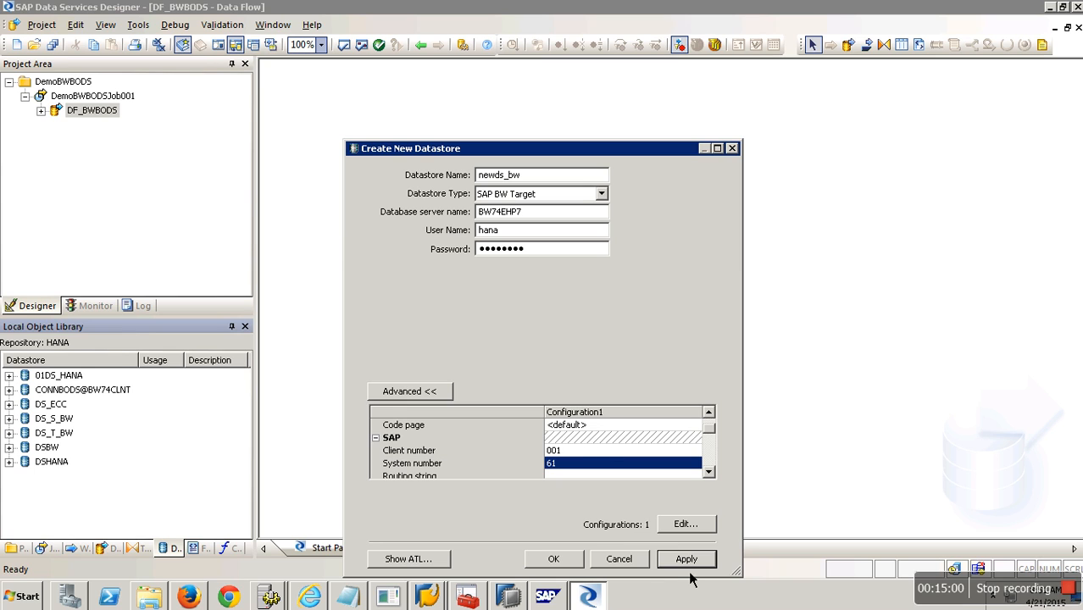
pyautogui.click(555, 559)
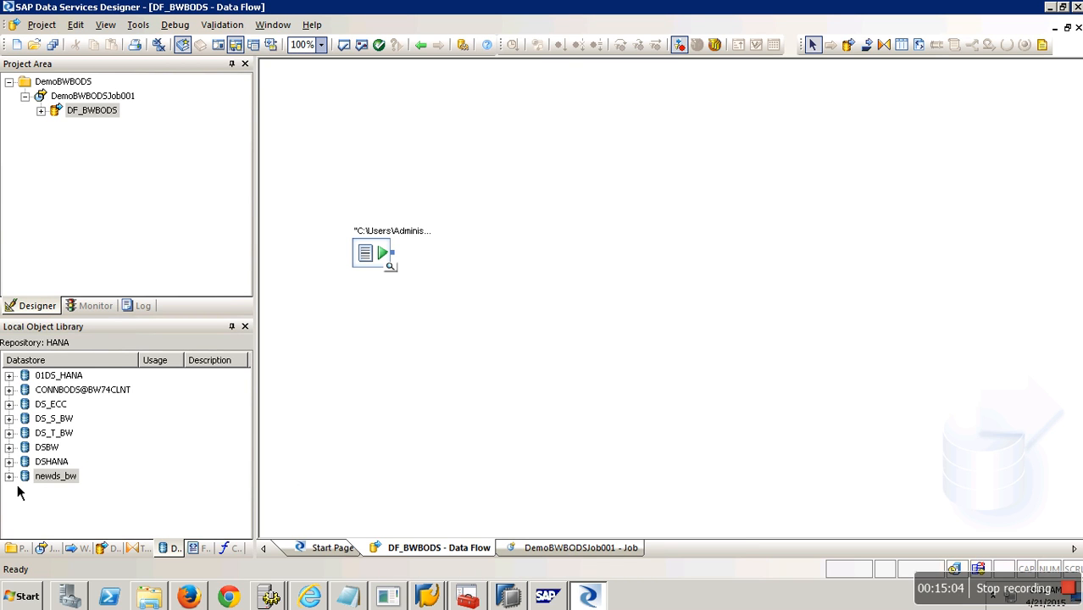
# Browse newds_bw's Transaction Transfer Structures in the Datastore Explorer, widening the name column.
pyautogui.press('Right')
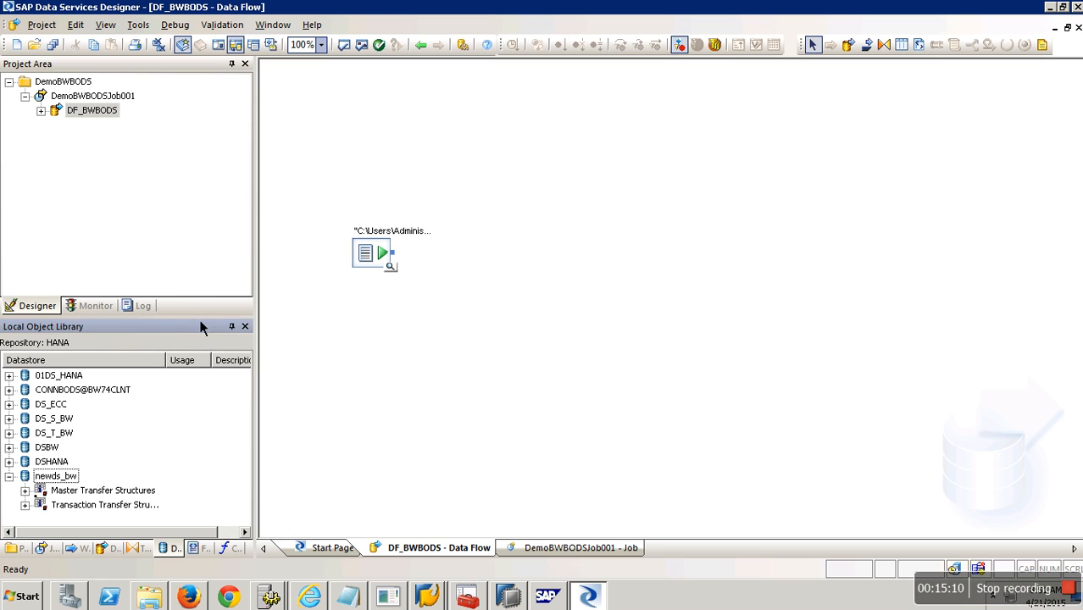
pyautogui.moveTo(202, 321); pyautogui.dragTo(199, 213)
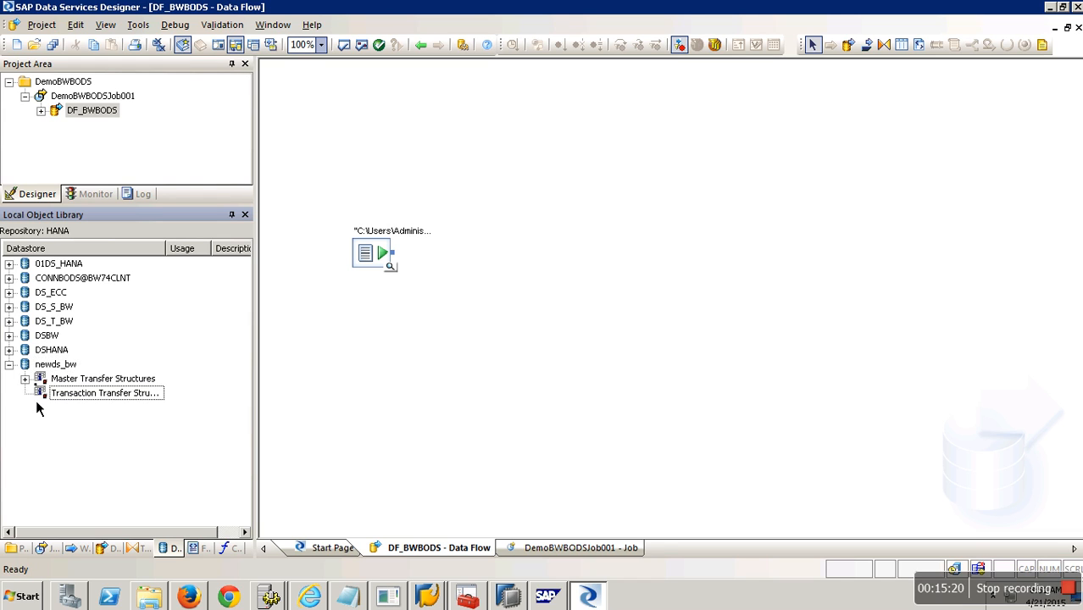
pyautogui.rightClick(123, 399)
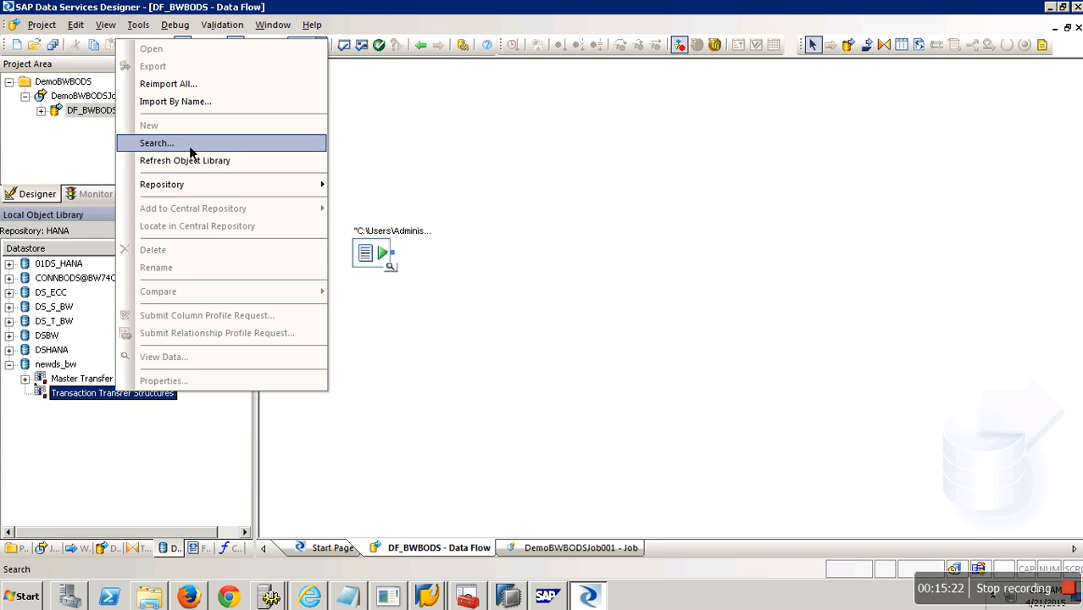
pyautogui.click(98, 398)
pyautogui.doubleClick(99, 399)
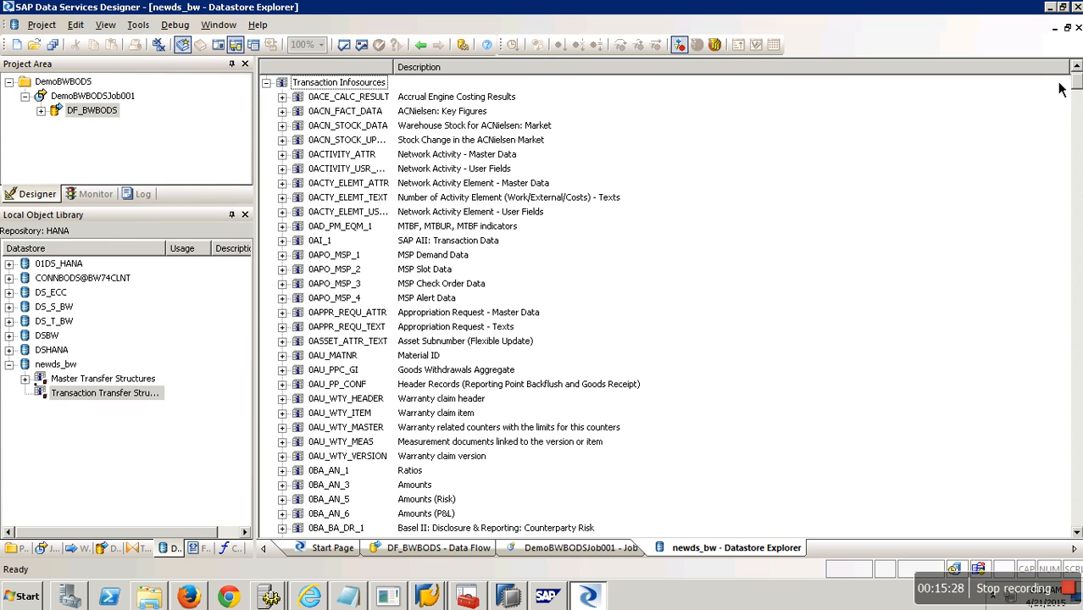
pyautogui.moveTo(1076, 100); pyautogui.dragTo(1078, 521)
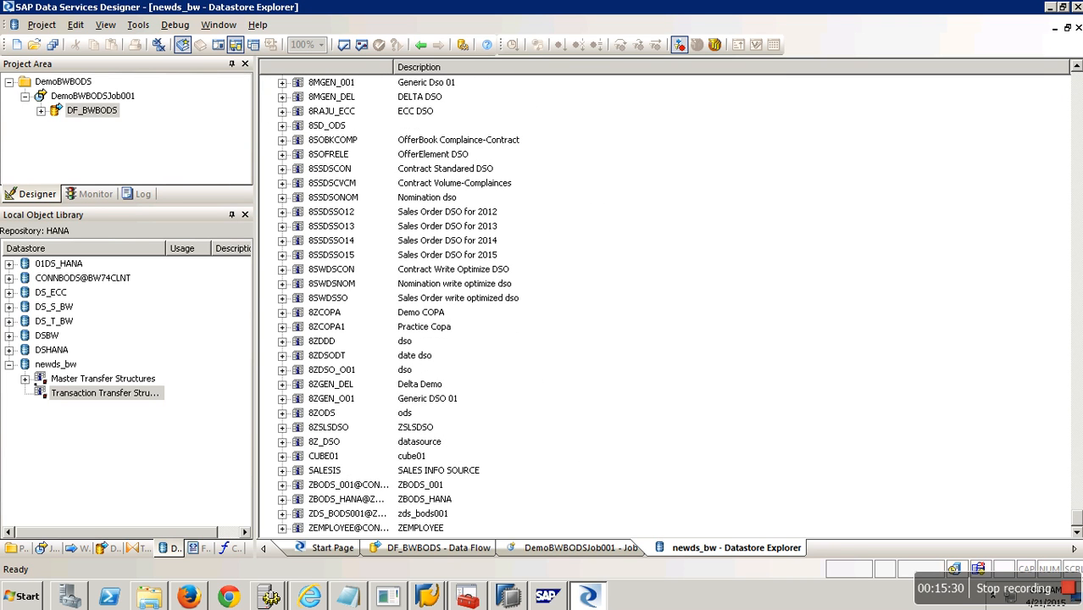
pyautogui.moveTo(396, 69); pyautogui.dragTo(511, 68)
# Import the ZBAPI transfer structure of ZDS_BODS001@ZBAPI, then close the explorer.
pyautogui.click(359, 515)
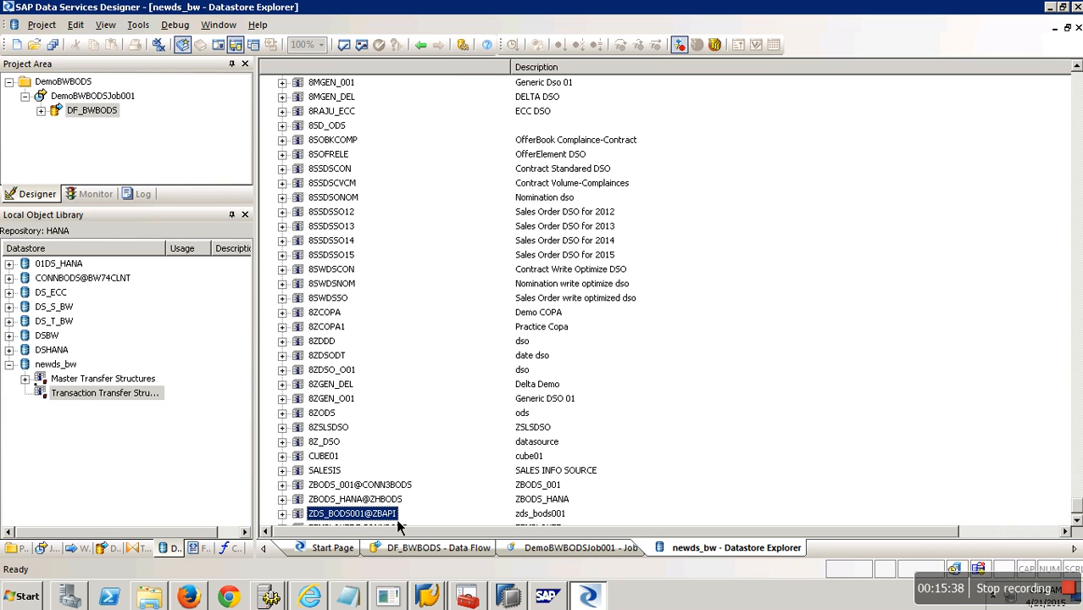
pyautogui.doubleClick(337, 513)
pyautogui.click(336, 515)
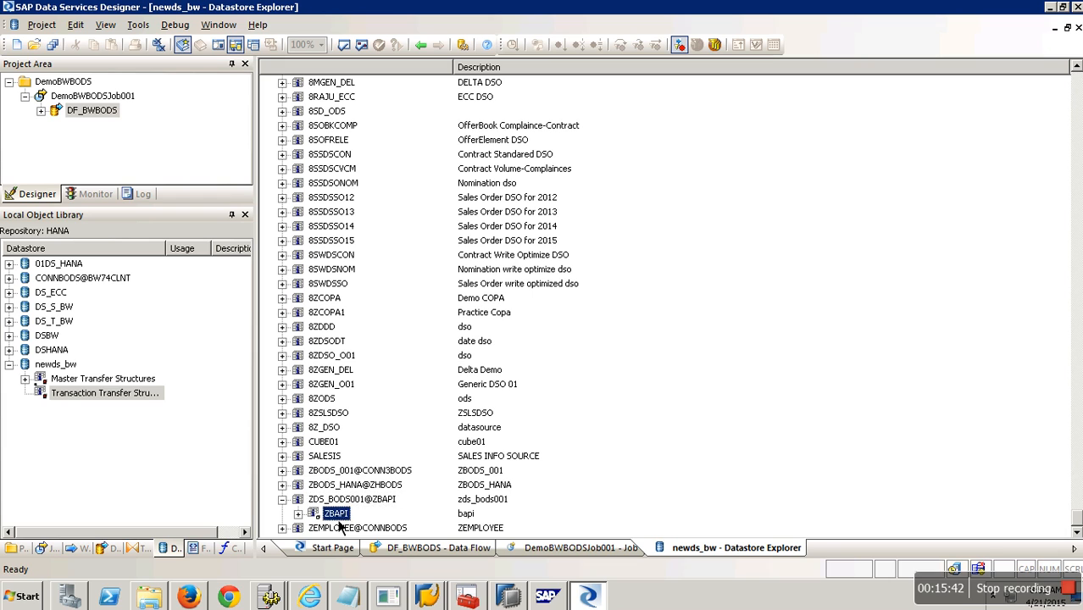
pyautogui.rightClick(336, 514)
pyautogui.click(370, 522)
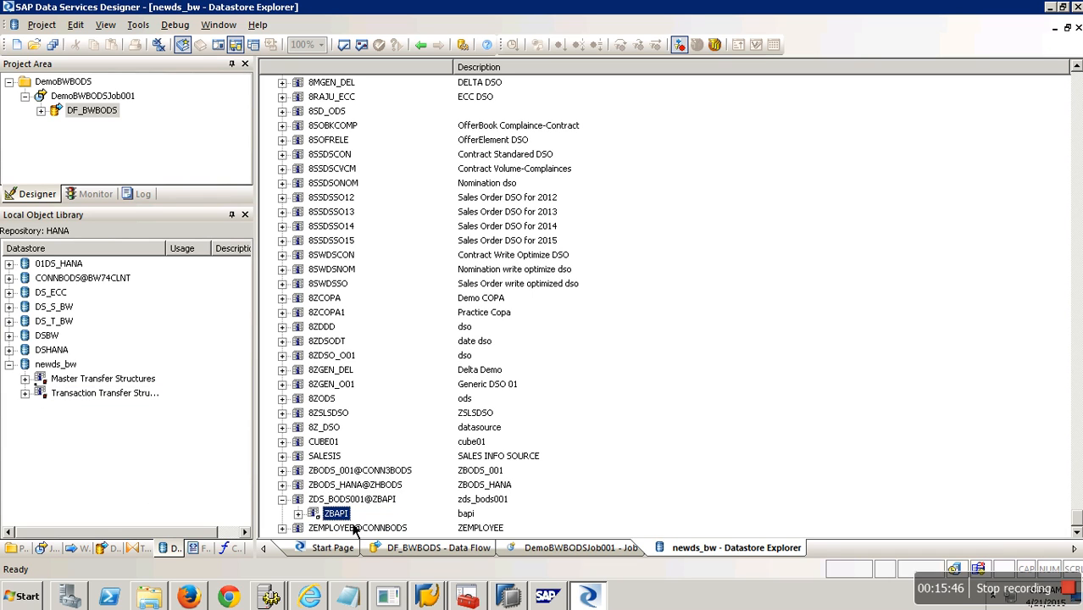
pyautogui.click(299, 514)
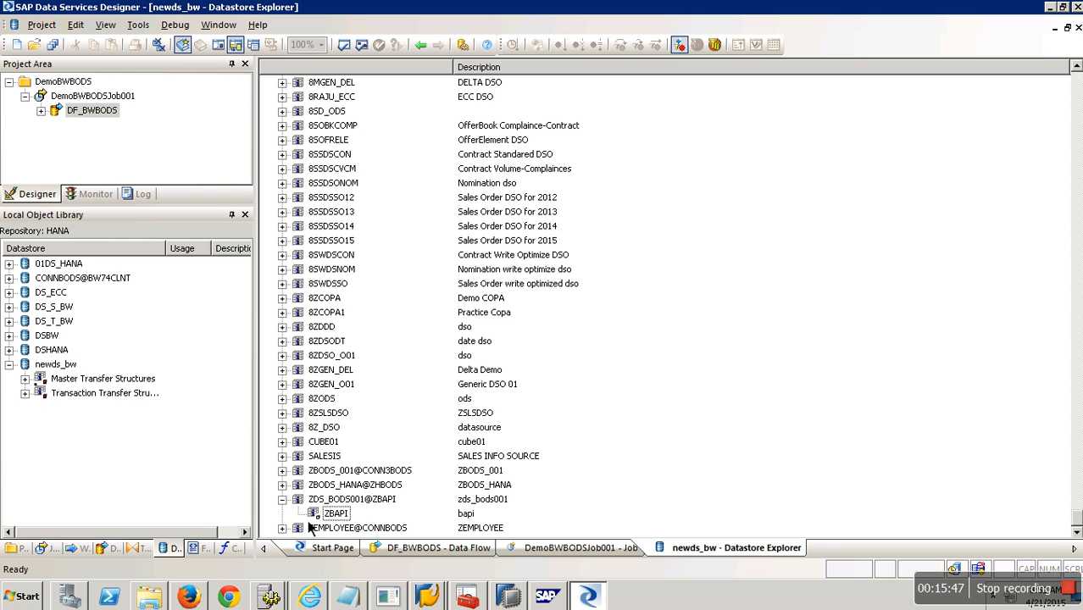
pyautogui.doubleClick(41, 395)
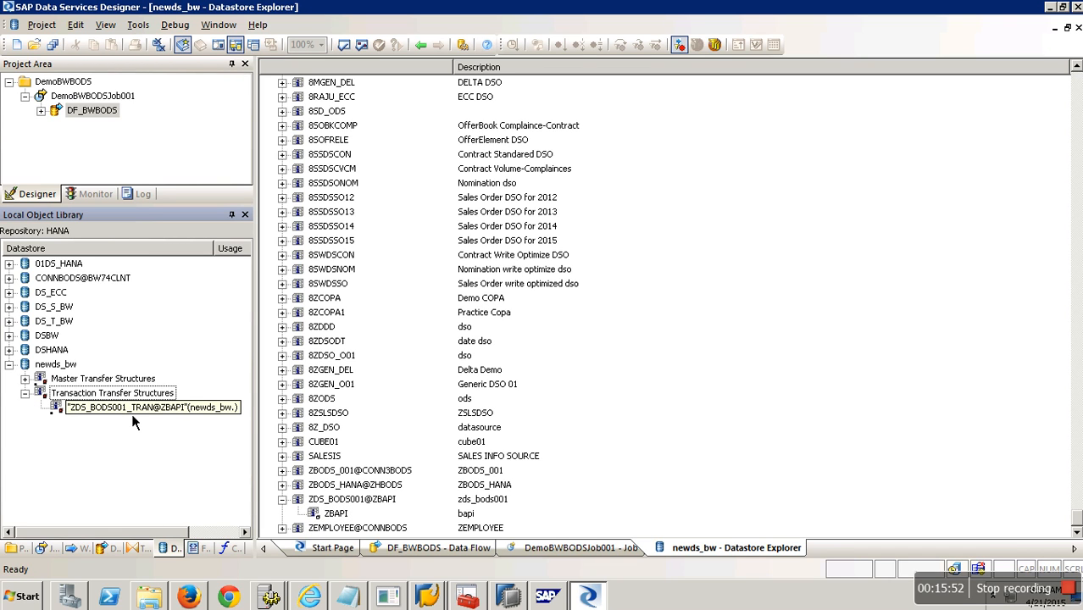
pyautogui.click(1076, 27)
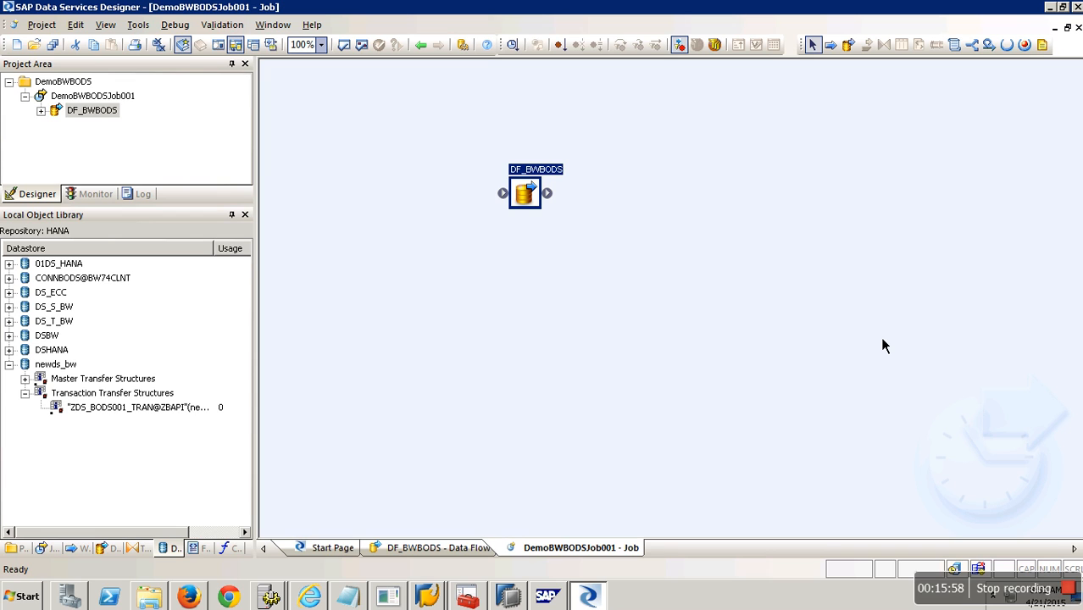
# In DF_BWBODS, add target ZDS_BODS001_TRAN@ZBAPI and a Platform Query transform, linking the file source.
pyautogui.doubleClick(534, 206)
pyautogui.moveTo(119, 408); pyautogui.dragTo(760, 228)
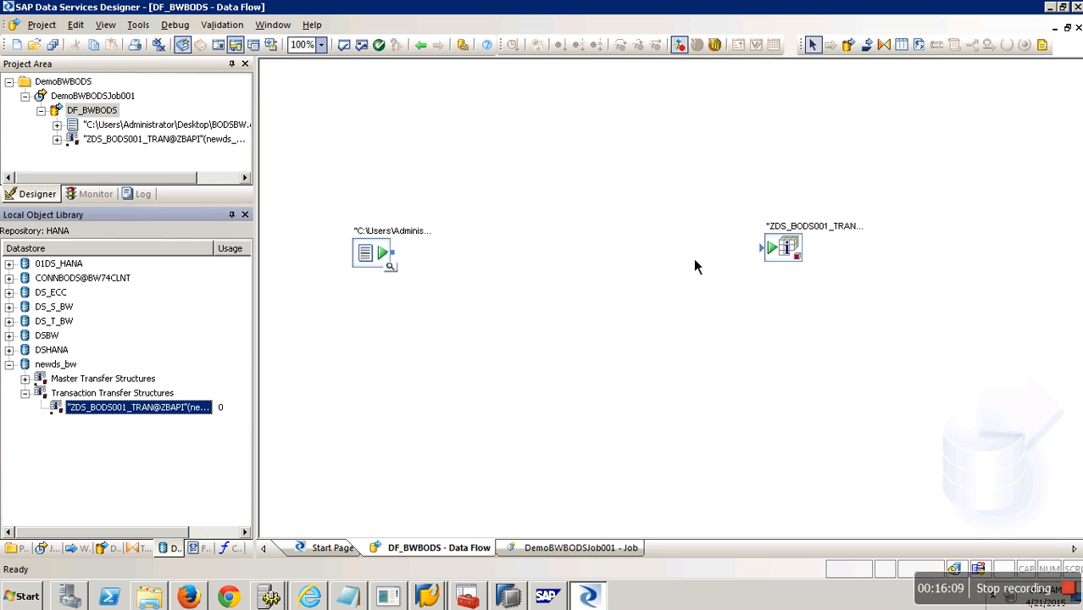
pyautogui.click(140, 548)
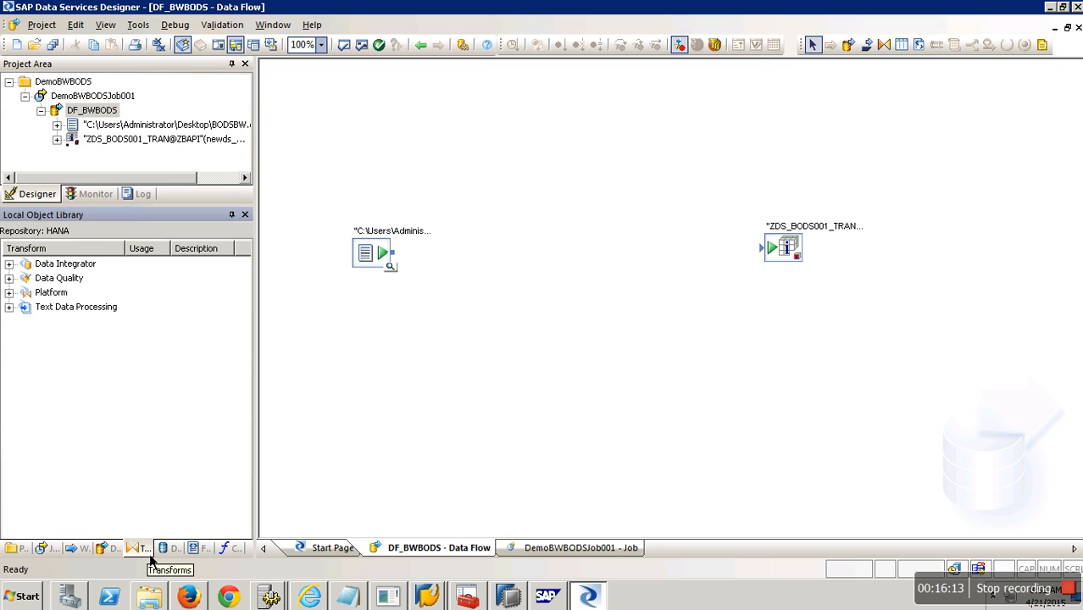
pyautogui.doubleClick(20, 315)
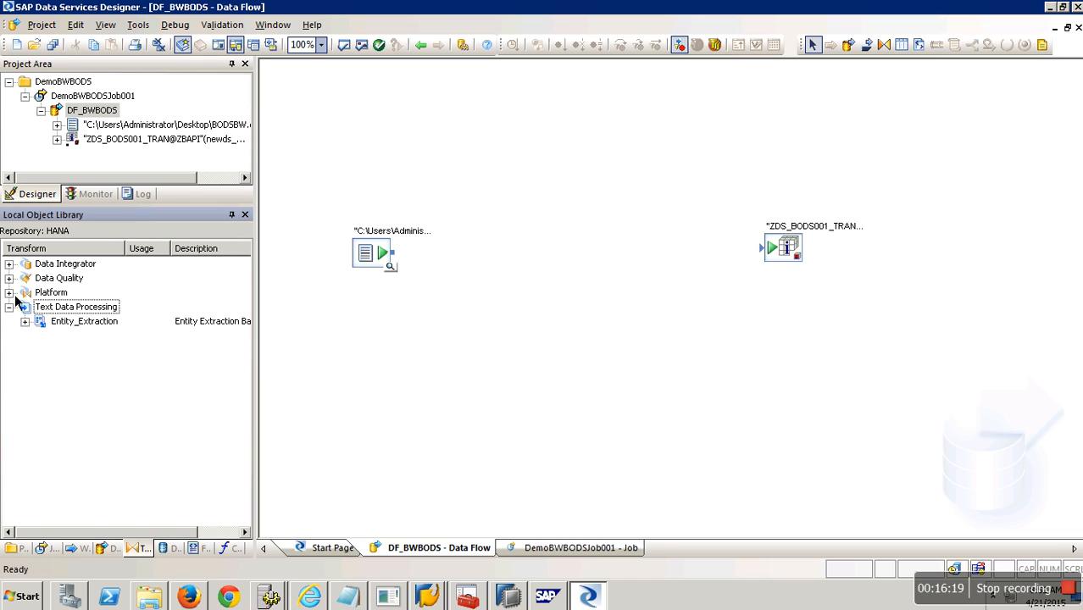
pyautogui.doubleClick(16, 295)
pyautogui.moveTo(63, 364); pyautogui.dragTo(572, 267)
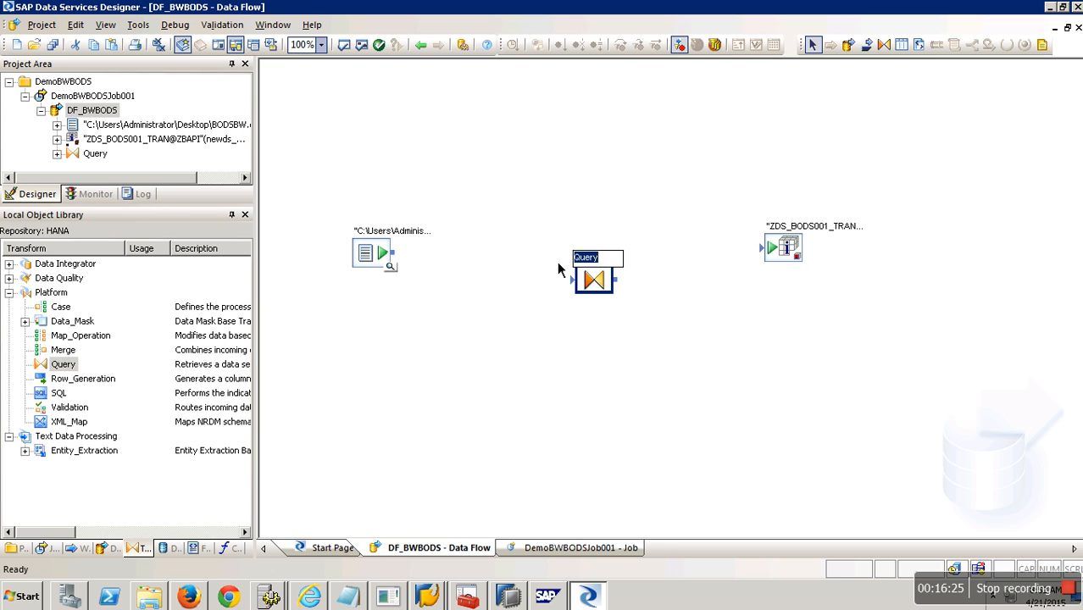
pyautogui.click(506, 264)
pyautogui.moveTo(393, 253)
pyautogui.mouseDown()
pyautogui.moveTo(574, 280)
pyautogui.moveTo(761, 247)
pyautogui.mouseUp()
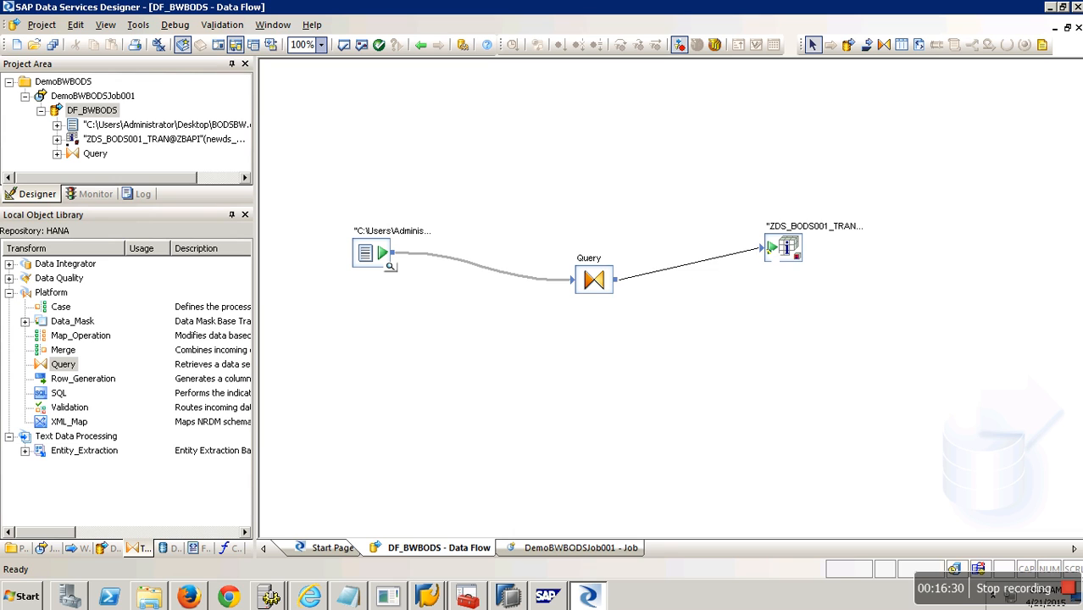
# In the Query Editor, drag Sales Order No, Amount, Currency onto /BIC/SSORDER, /BIC/AMOUNT, CURRENCY.
pyautogui.doubleClick(605, 290)
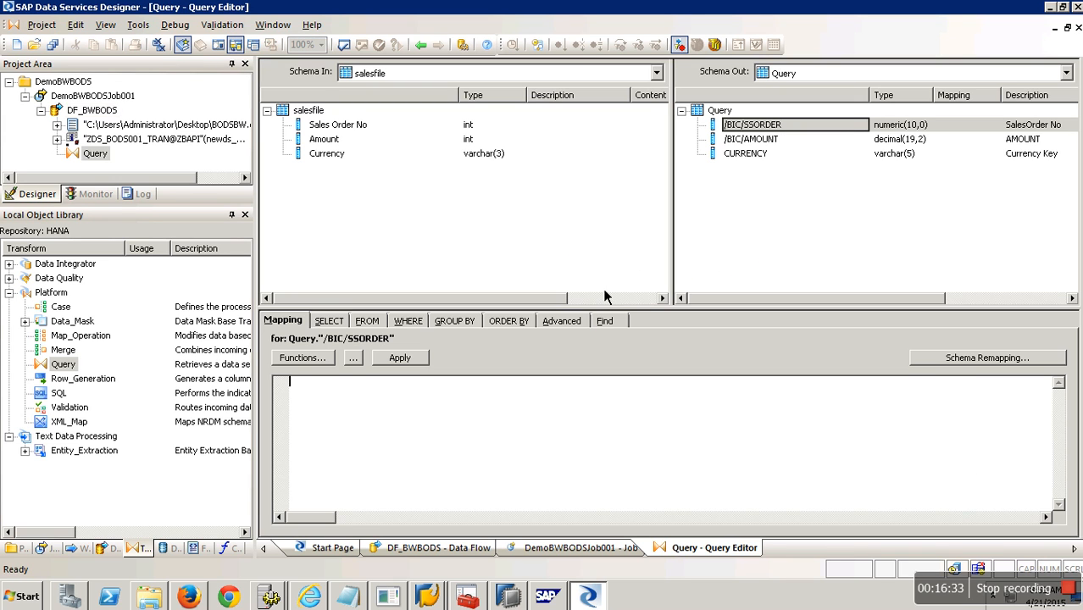
pyautogui.click(338, 128)
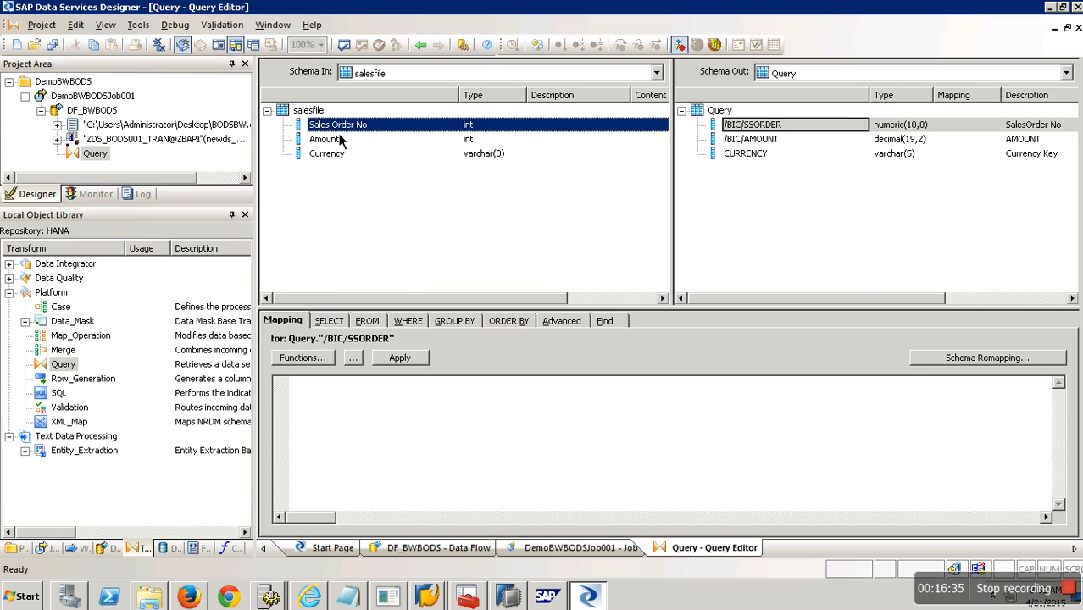
pyautogui.moveTo(338, 135); pyautogui.dragTo(650, 133)
pyautogui.moveTo(749, 133); pyautogui.dragTo(753, 139)
pyautogui.click(398, 140)
pyautogui.moveTo(428, 140); pyautogui.dragTo(753, 139)
pyautogui.moveTo(336, 157); pyautogui.dragTo(764, 165)
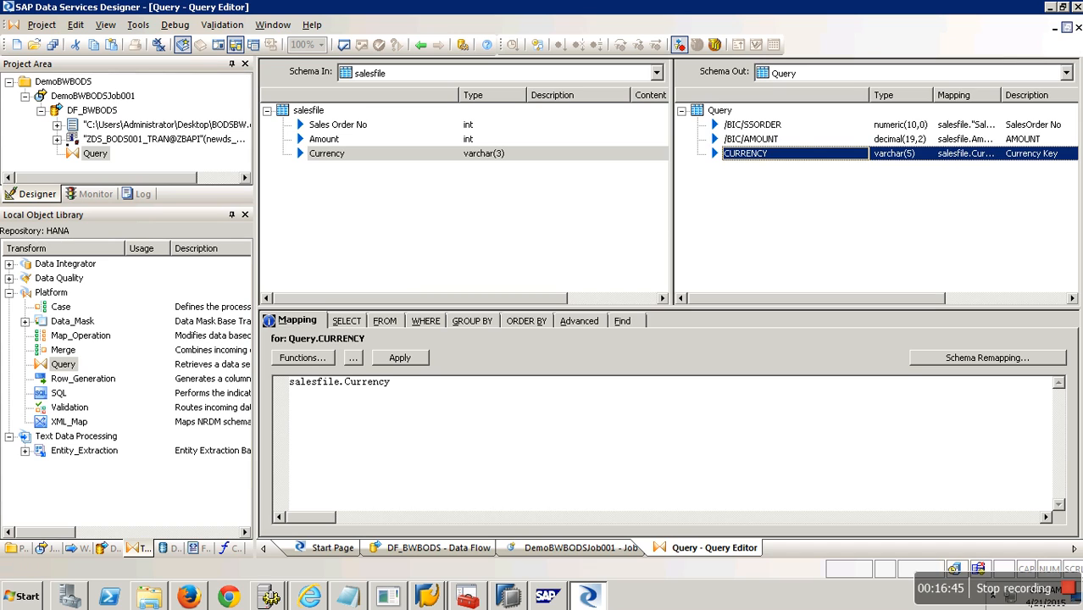
pyautogui.click(1077, 28)
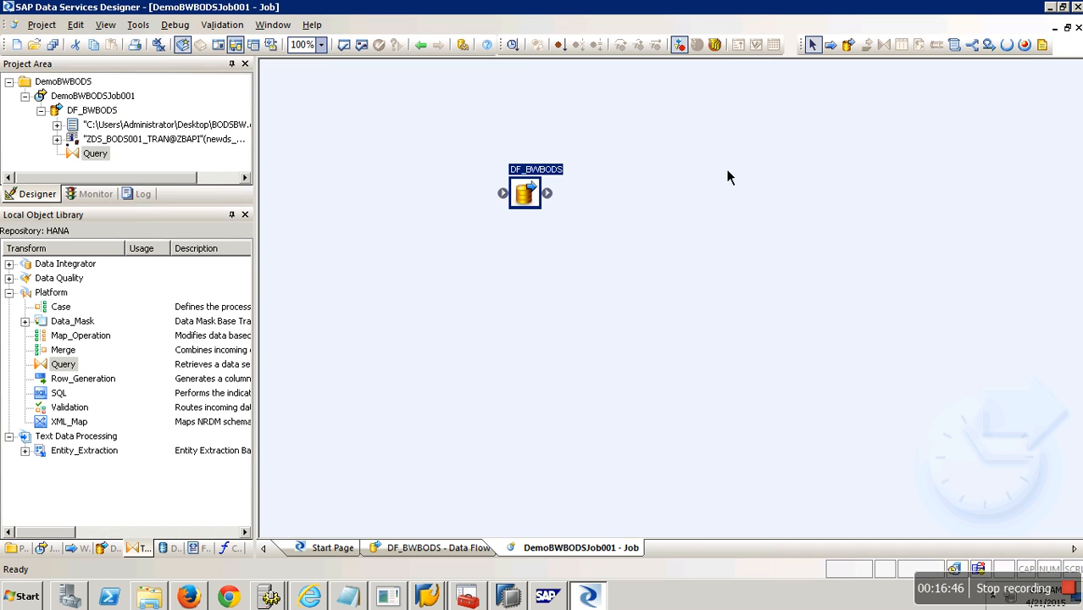
# Validate the current job, confirming no errors, and close the validation output.
pyautogui.click(352, 53)
pyautogui.click(919, 236)
pyautogui.moveTo(114, 206); pyautogui.dragTo(119, 327)
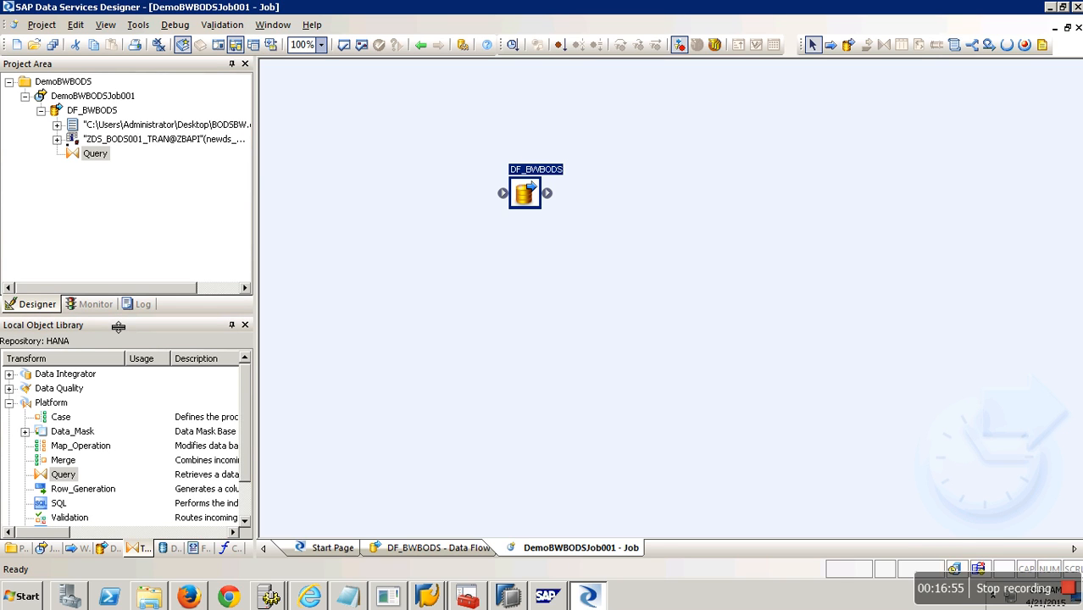
pyautogui.click(147, 231)
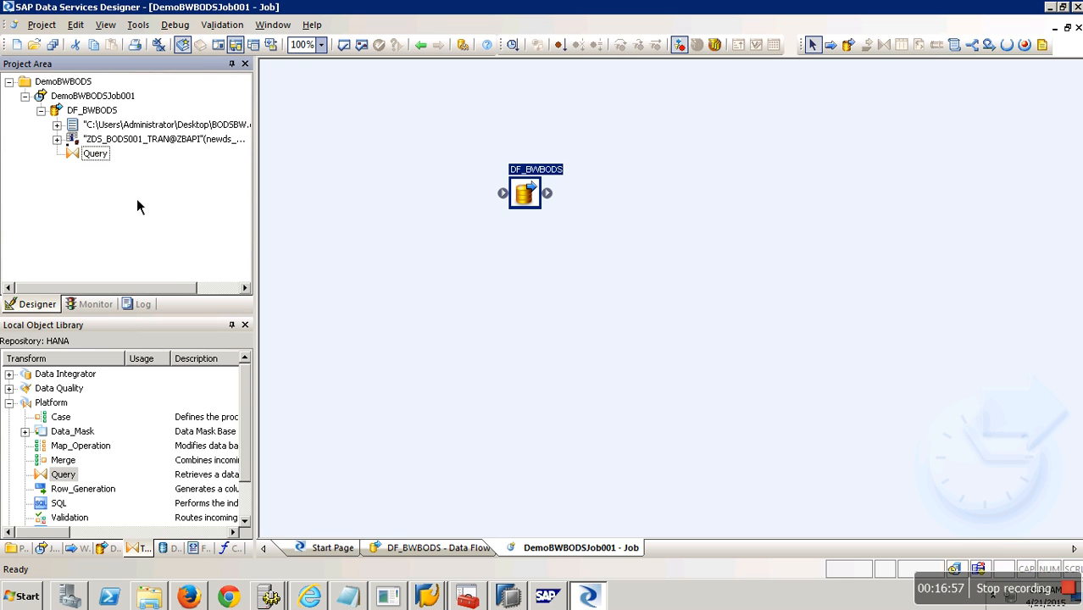
# Save all changes to the job and data flow, then switch to the SAP GUI windows.
pyautogui.click(53, 44)
pyautogui.click(437, 380)
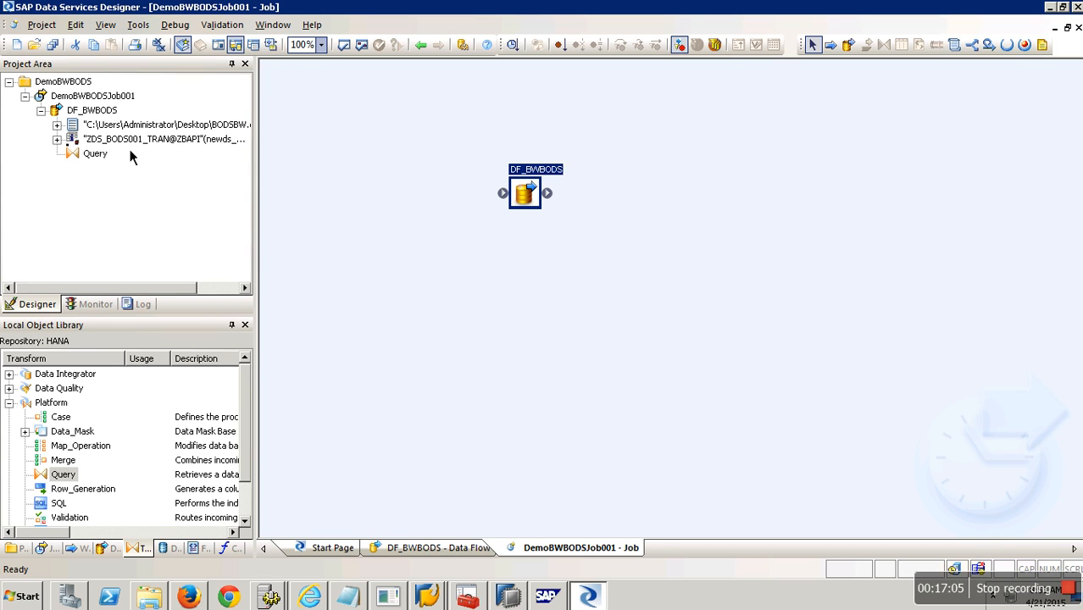
pyautogui.rightClick(110, 96)
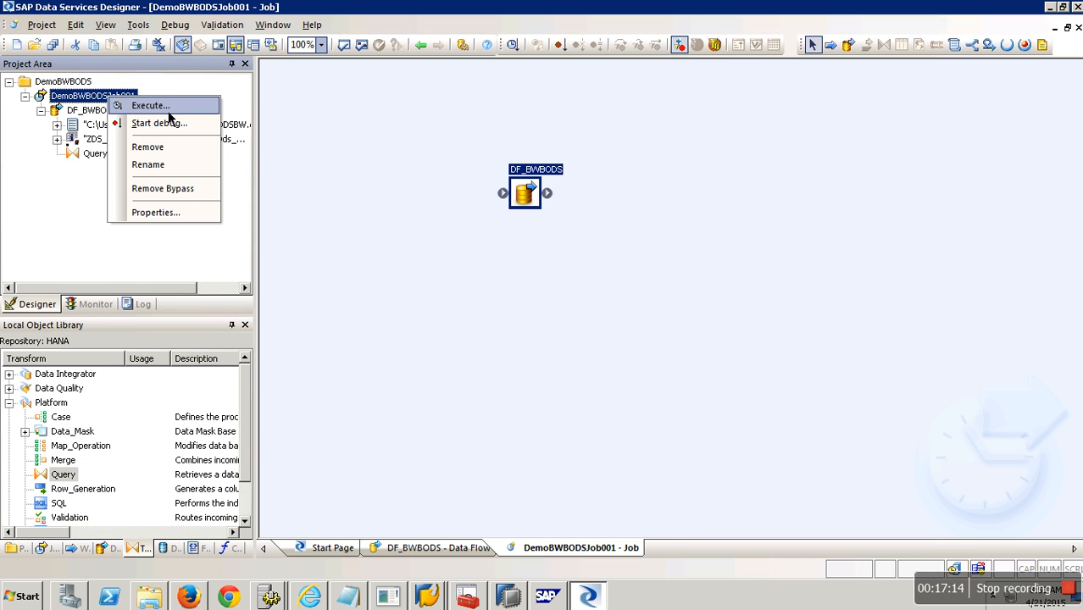
pyautogui.click(39, 255)
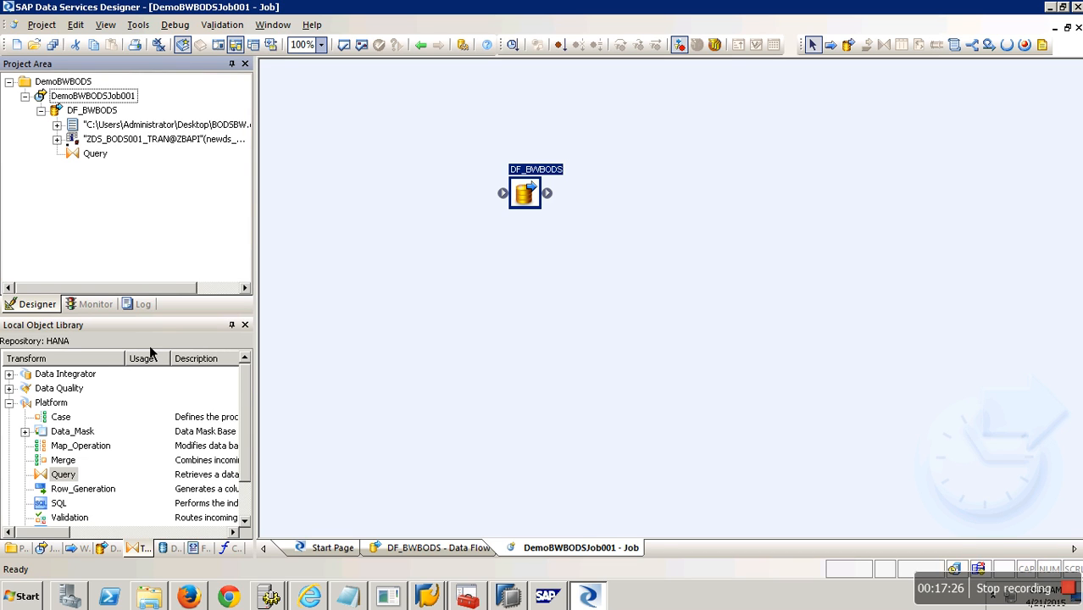
pyautogui.click(432, 597)
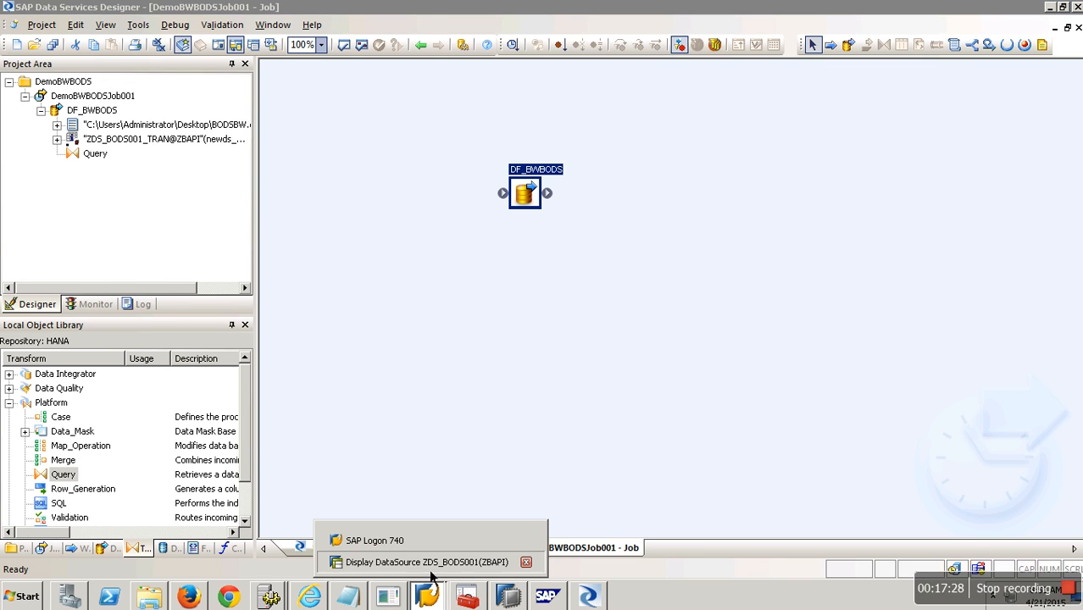
# Create InfoPackage 'ip bapi demo' for zds_bods001 and display its Extraction and 3rd Party Selections settings.
pyautogui.click(432, 562)
pyautogui.click(231, 43)
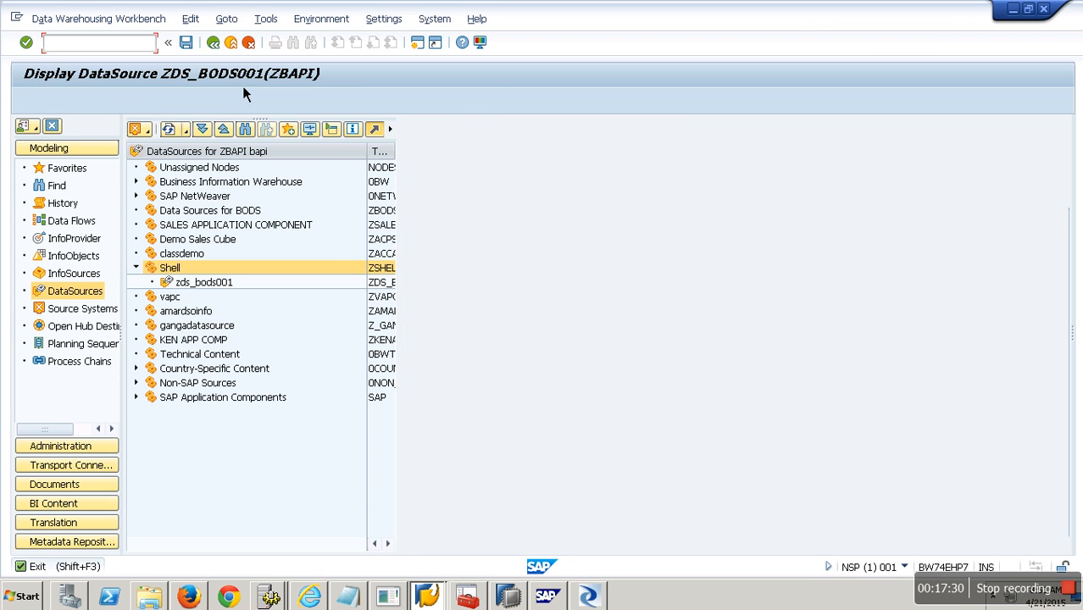
pyautogui.click(213, 285)
pyautogui.rightClick(213, 291)
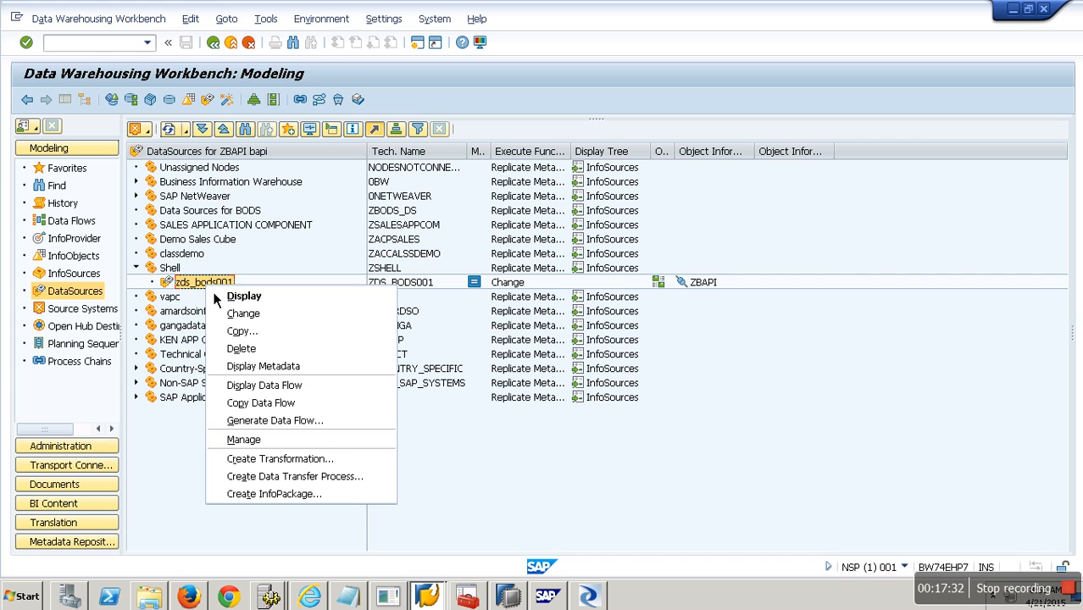
pyautogui.click(275, 494)
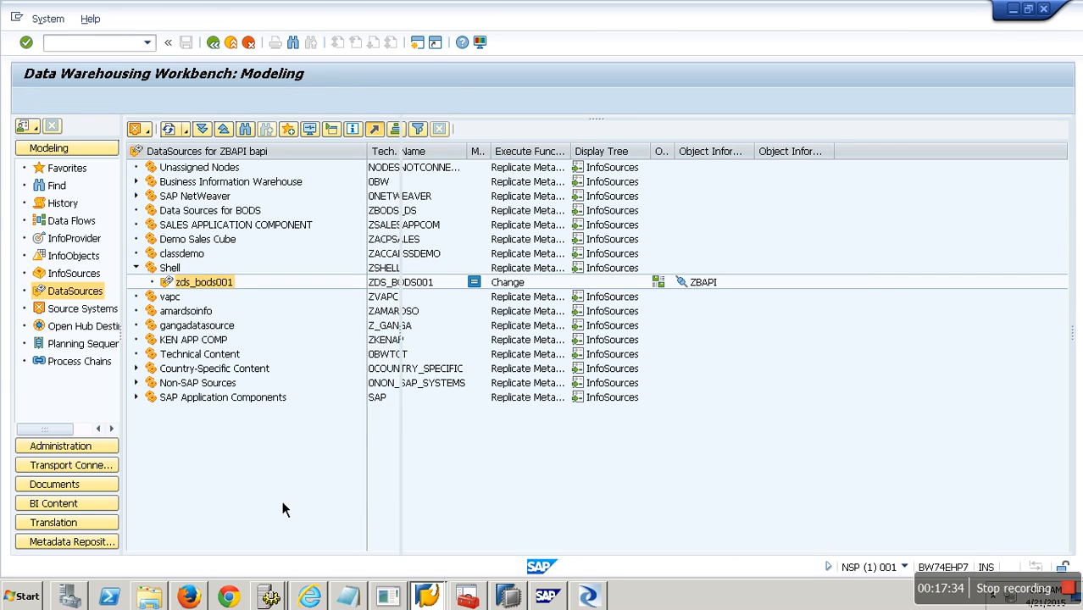
pyautogui.write('ip ')
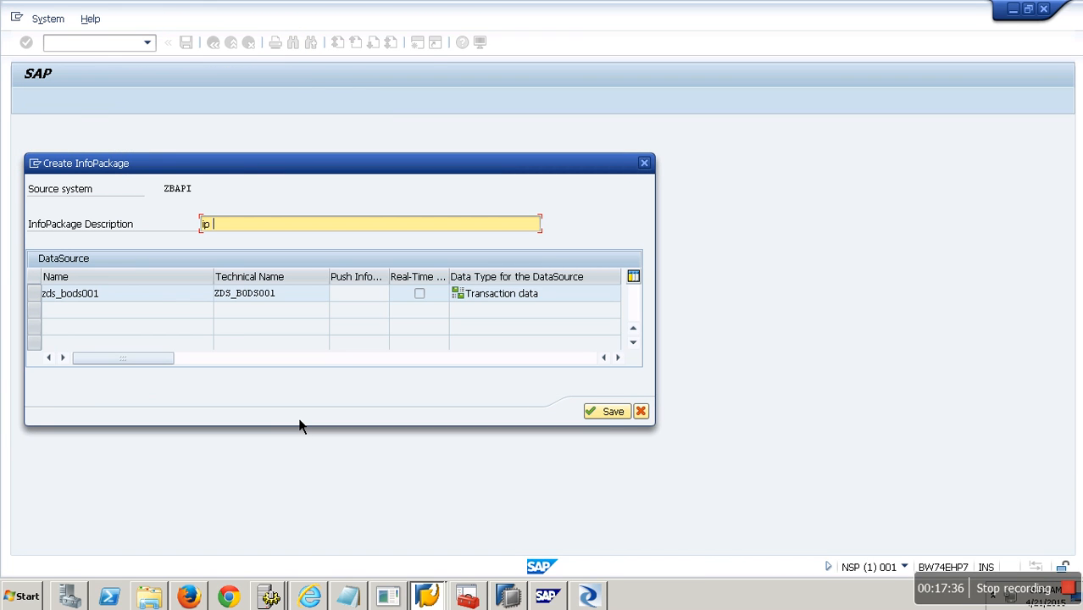
pyautogui.write('bapi demo')
pyautogui.press('Return')
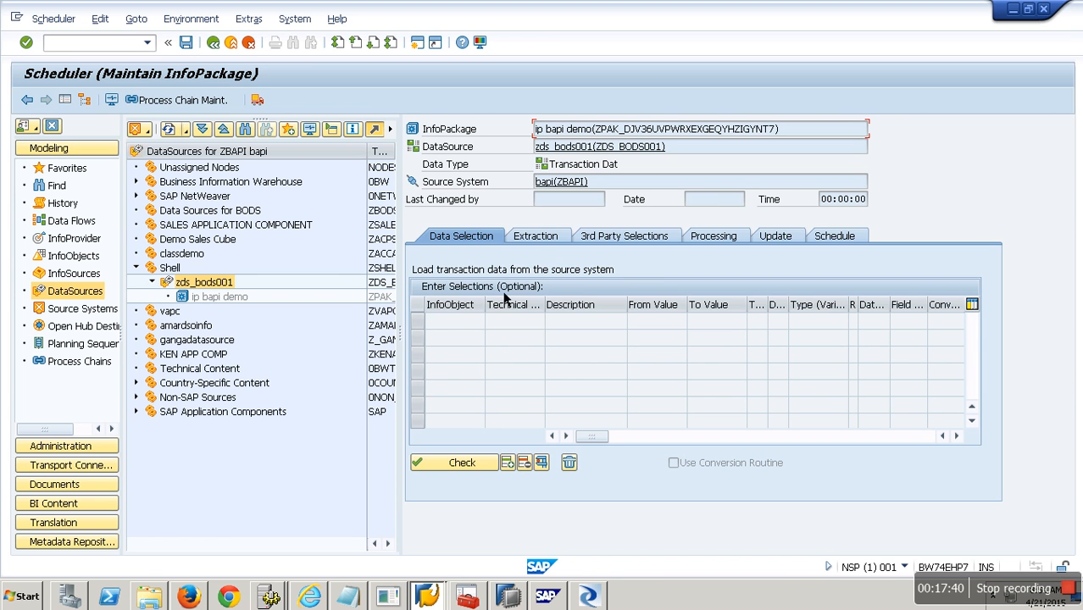
pyautogui.click(546, 238)
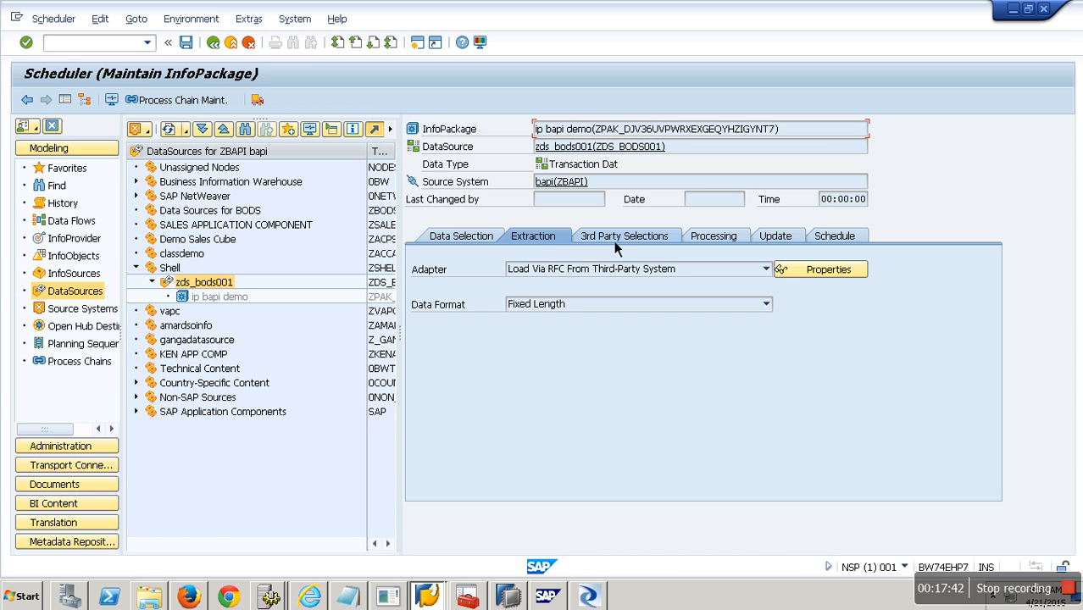
pyautogui.click(618, 237)
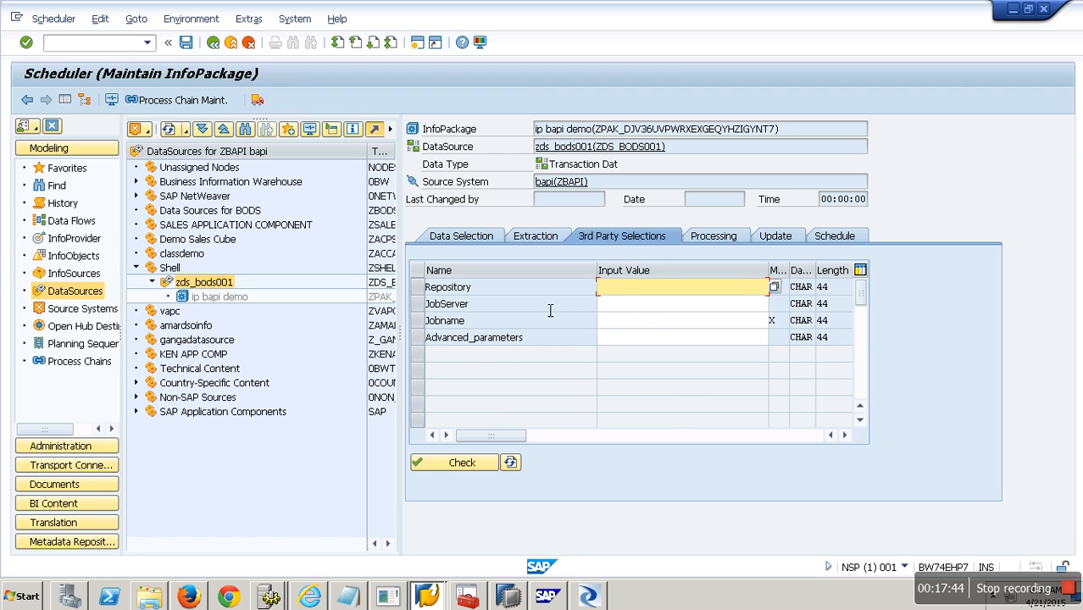
# Set the InfoPackage's Repository and JobServer parameters both to HANA.
pyautogui.click(602, 599)
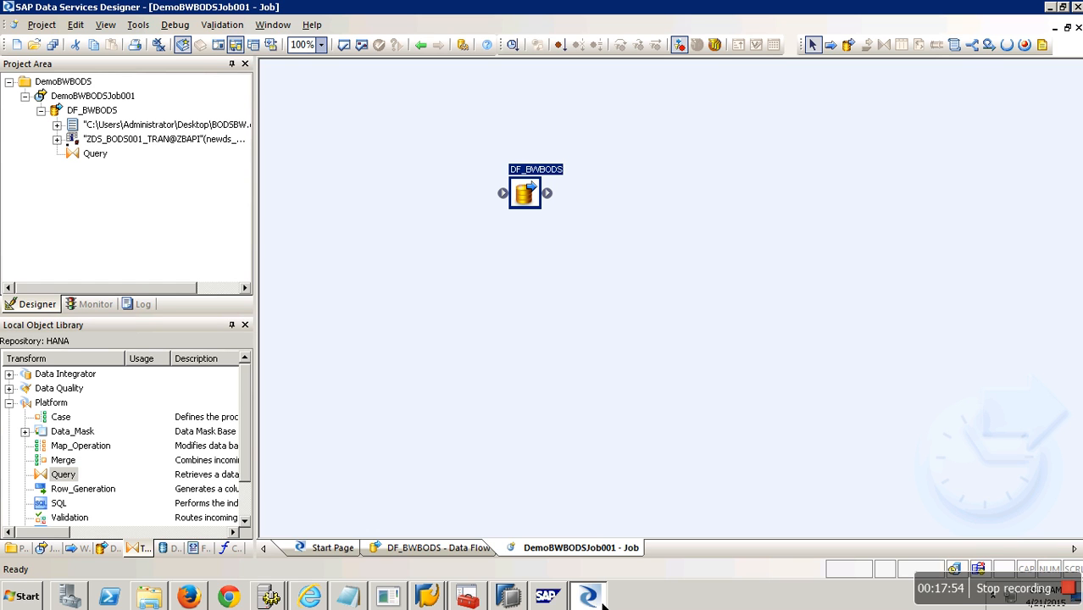
pyautogui.hotkey('alt', 'Tab')
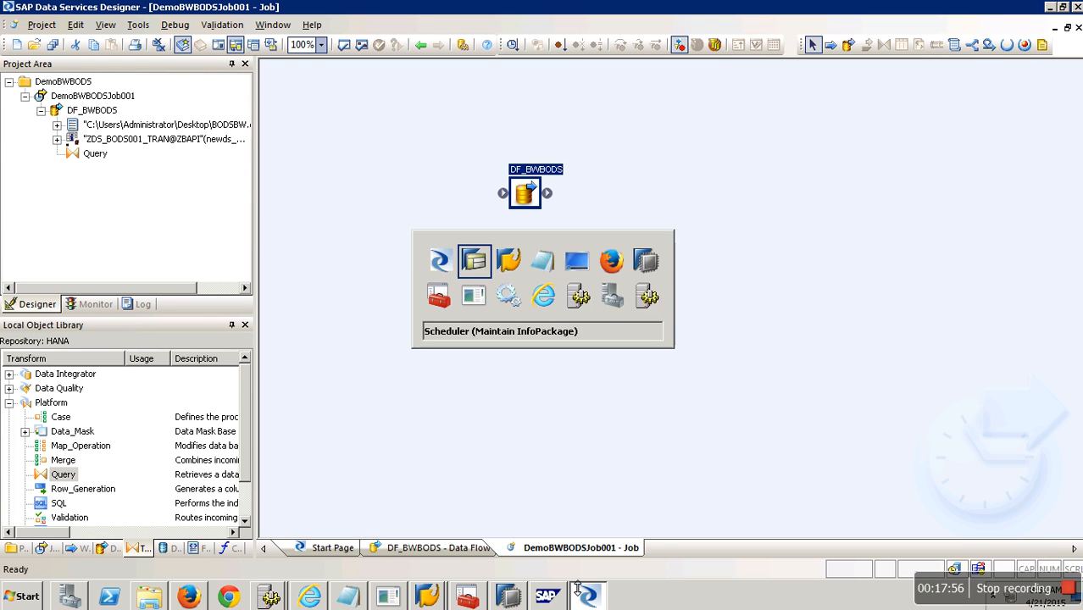
pyautogui.click(774, 287)
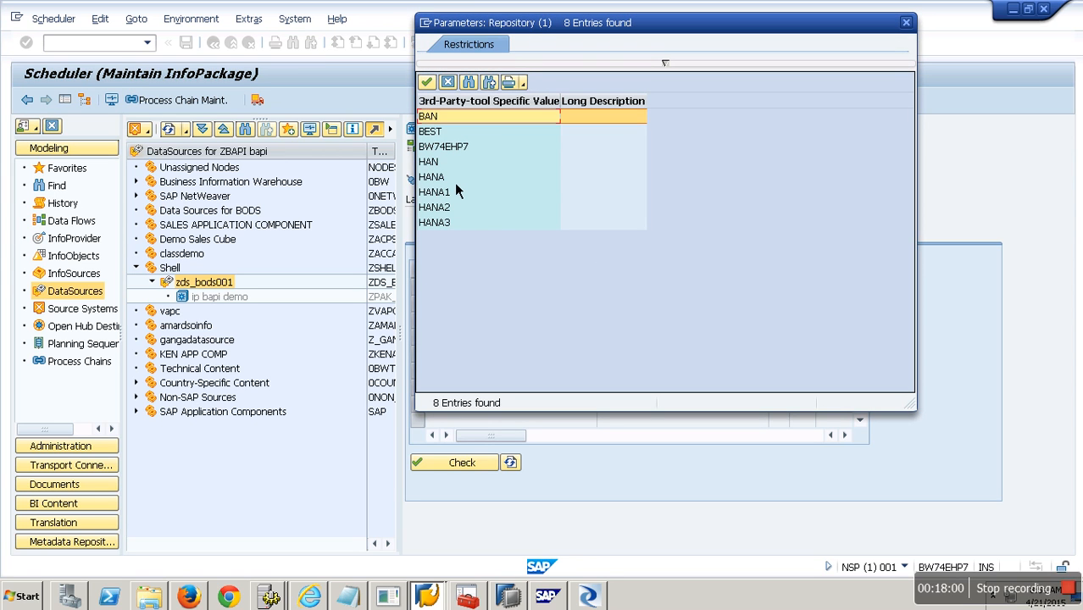
pyautogui.doubleClick(455, 180)
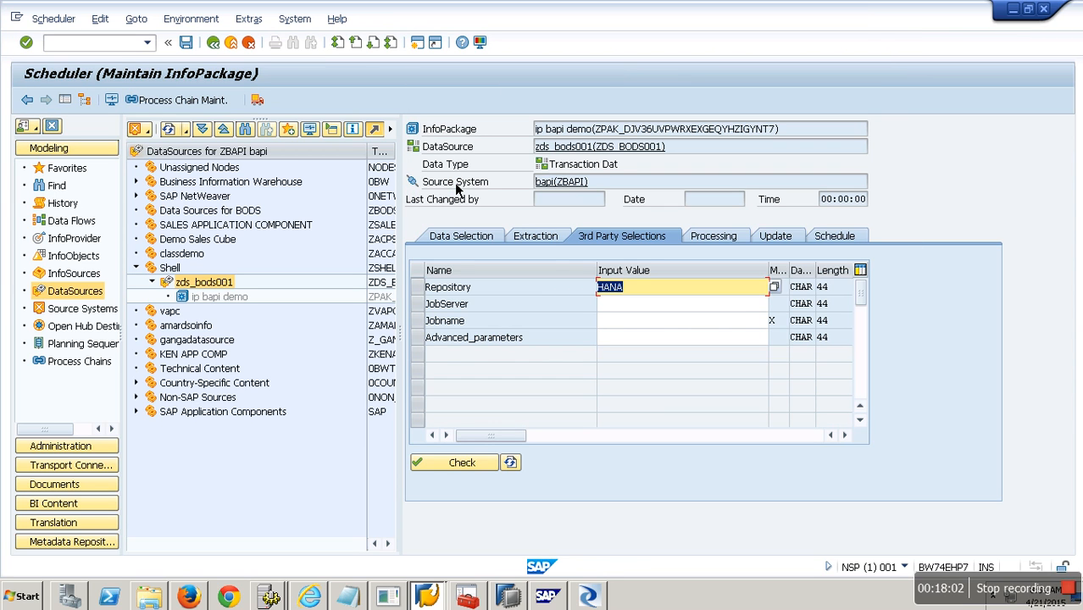
pyautogui.click(707, 308)
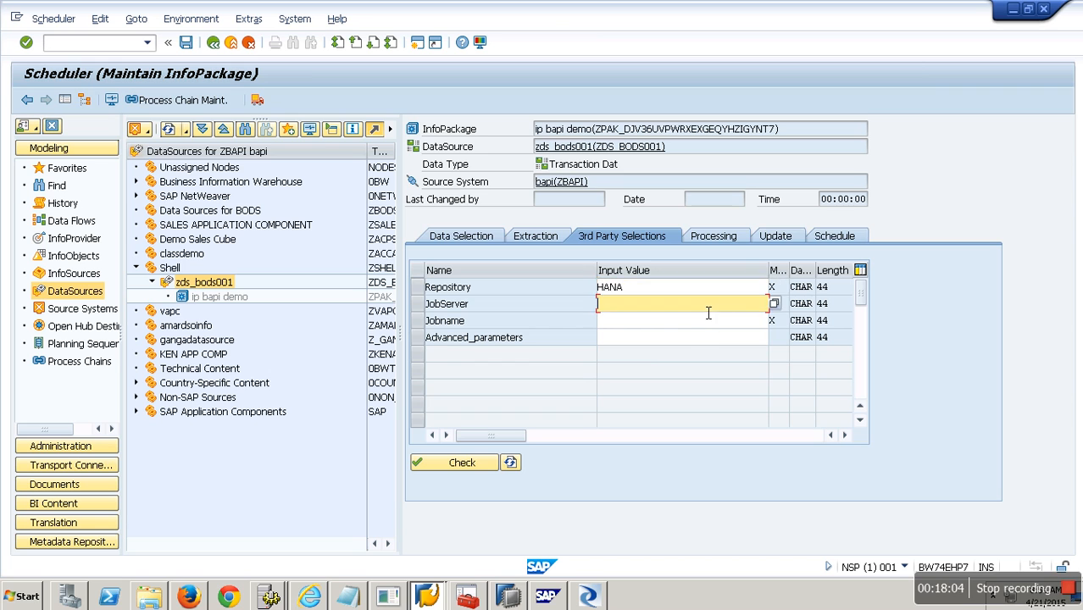
pyautogui.click(773, 303)
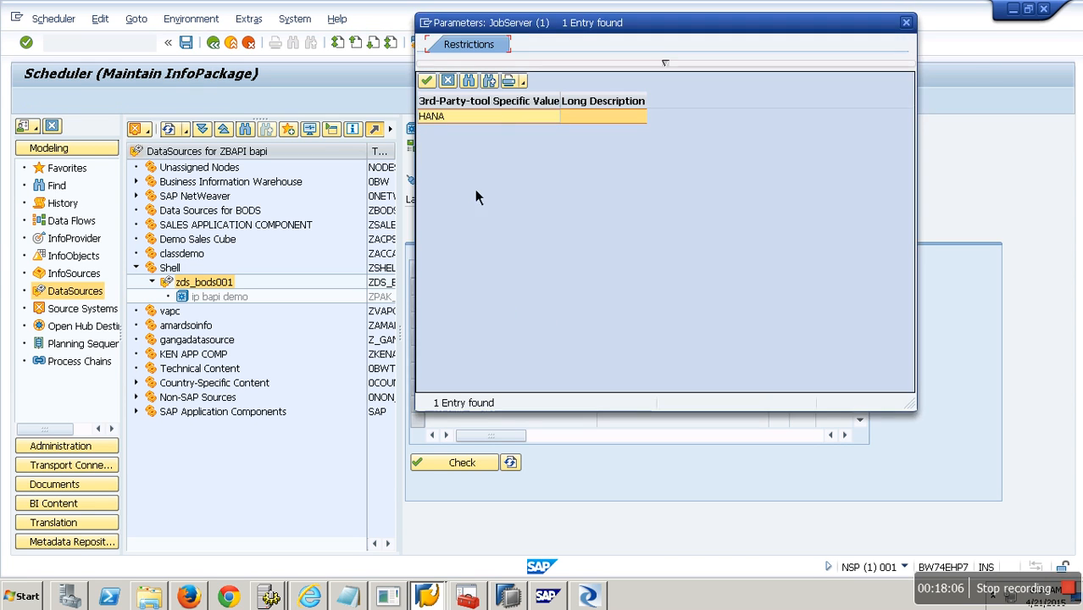
pyautogui.doubleClick(458, 127)
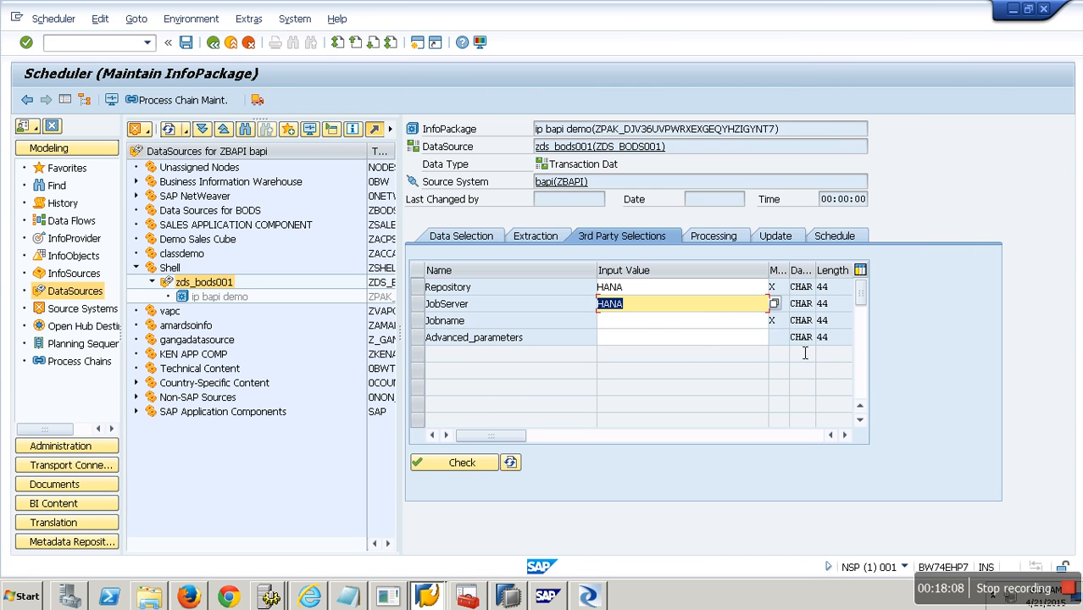
# Set the Jobname parameter to DemoBWBODSJob001, after checking the job name in Data Services Designer.
pyautogui.click(702, 326)
pyautogui.click(774, 320)
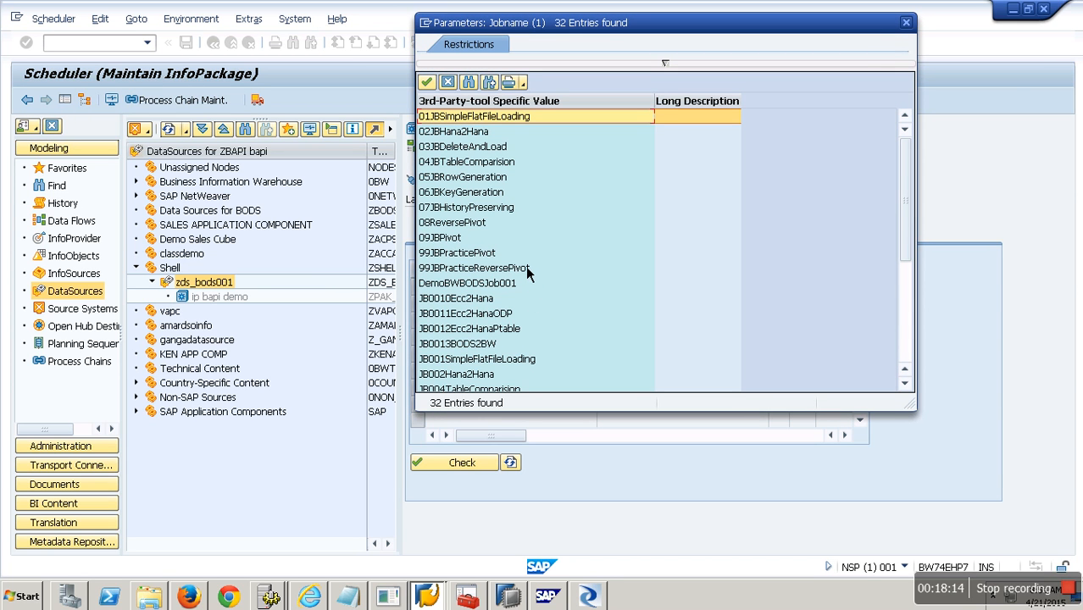
pyautogui.hotkey('alt', 'Tab')
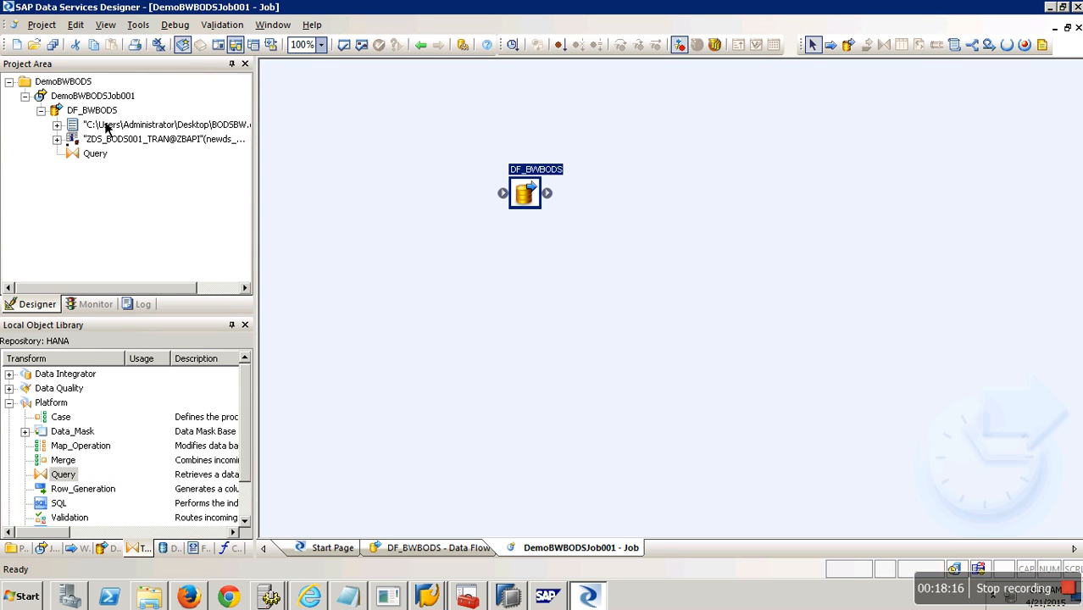
pyautogui.hotkey('alt', 'Tab')
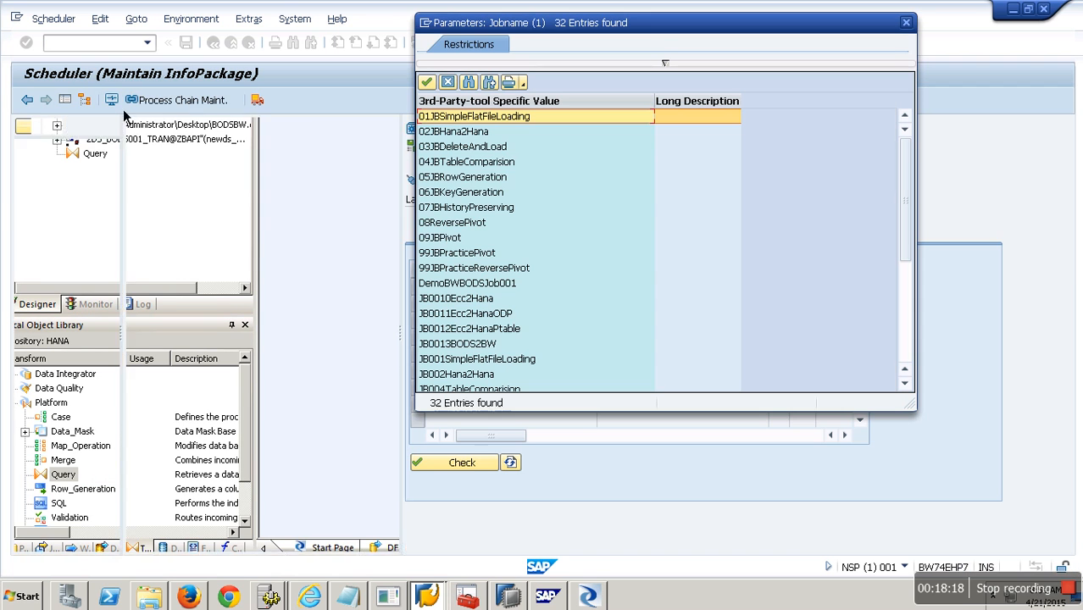
pyautogui.scroll(-2, 464, 189)
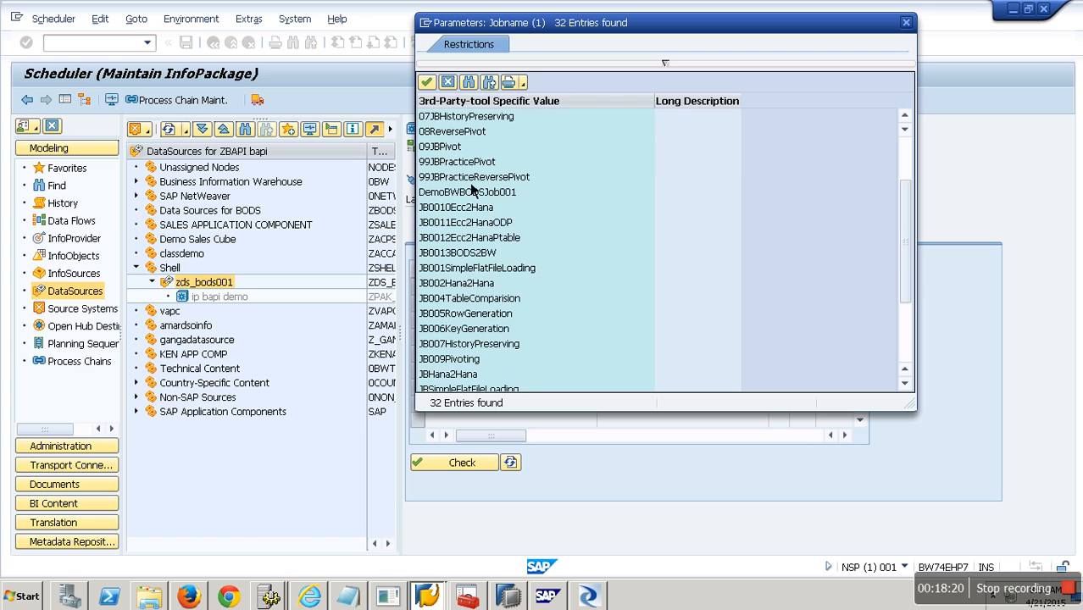
pyautogui.click(455, 197)
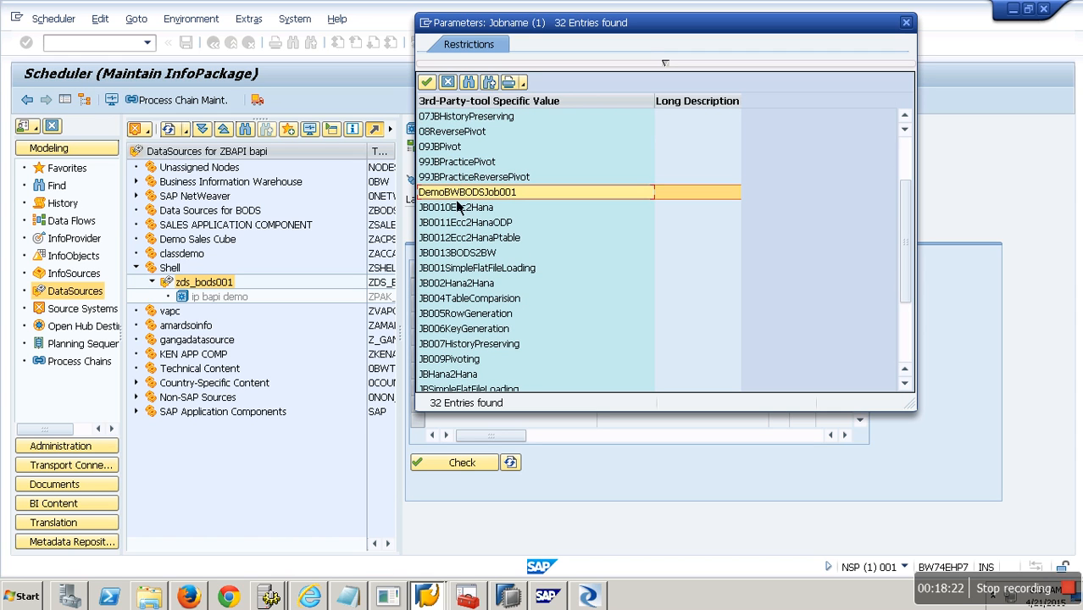
pyautogui.press('Return')
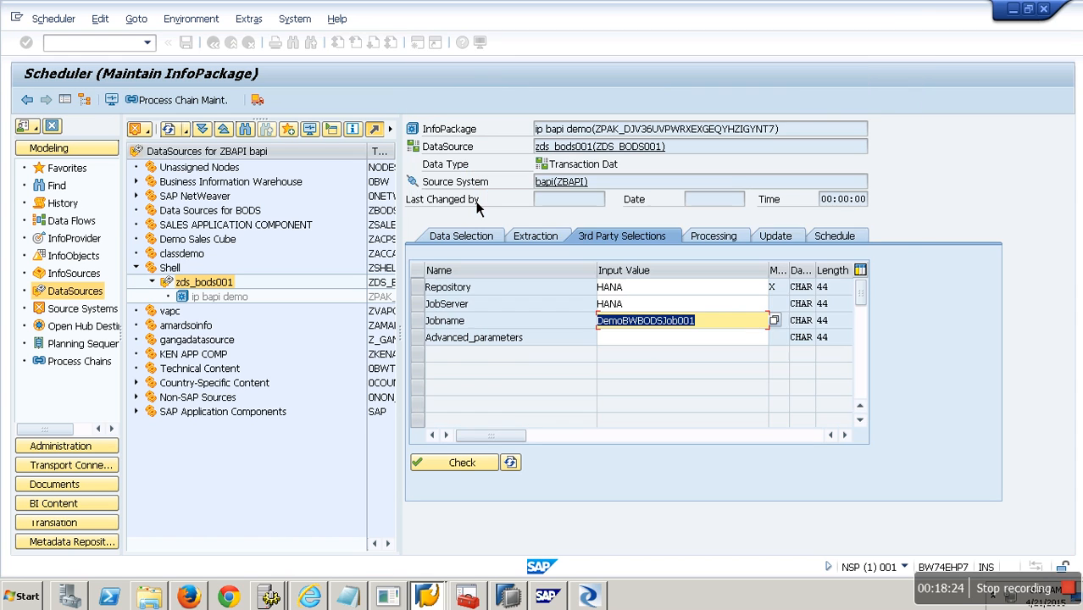
pyautogui.click(659, 344)
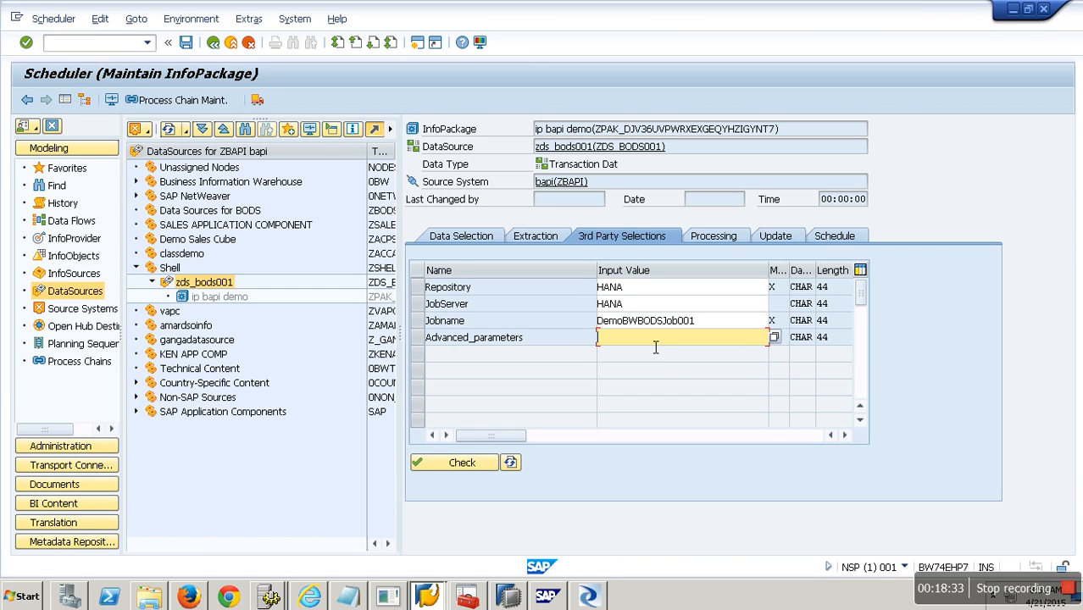
# Check the PSA-only processing and full update mode, view the scheduling options, then return to Designer.
pyautogui.click(727, 239)
pyautogui.click(774, 240)
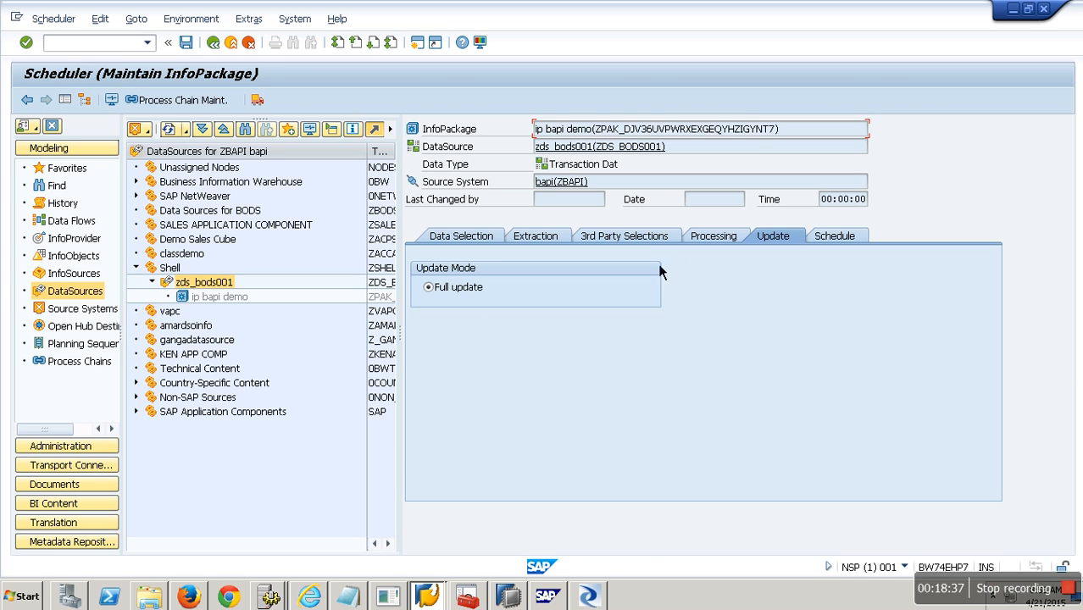
pyautogui.click(835, 241)
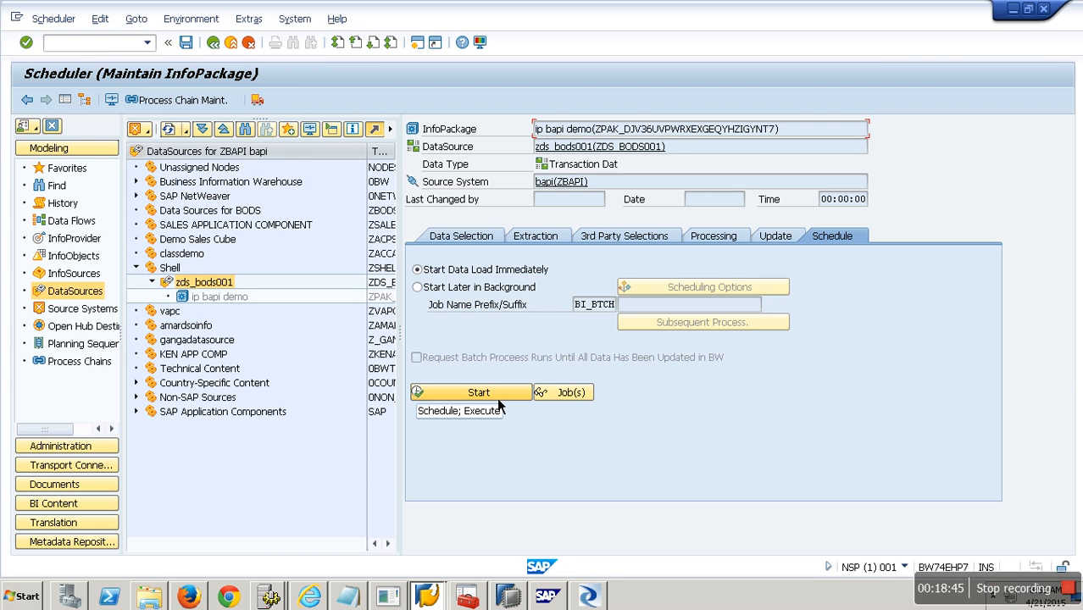
pyautogui.hotkey('alt', 'Tab')
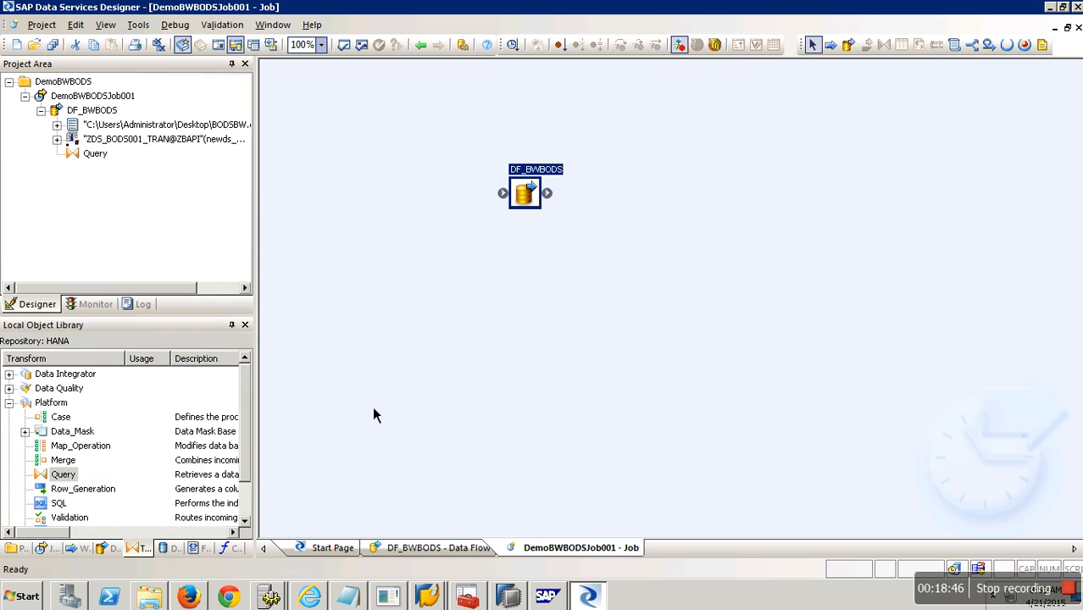
# Open the DF_BWBODS data flow (file source, Query, BW target), then return to the SAP Scheduler.
pyautogui.click(91, 110)
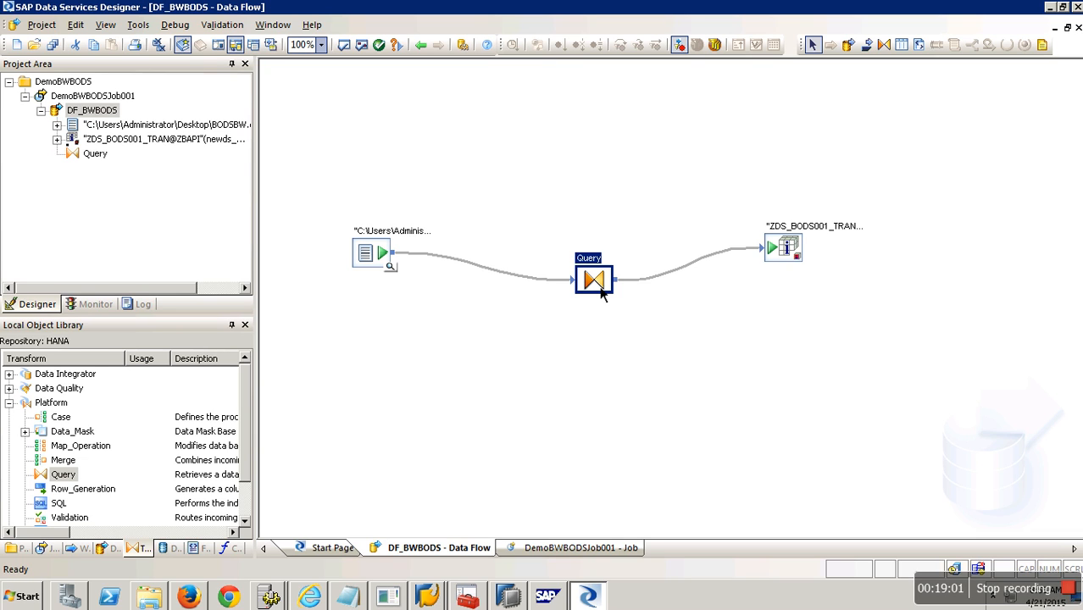
pyautogui.hotkey('alt', 'Tab')
# Start the load immediately and open the monitor to the ZDS_BODS001 request from 08:55:29.
pyautogui.click(496, 394)
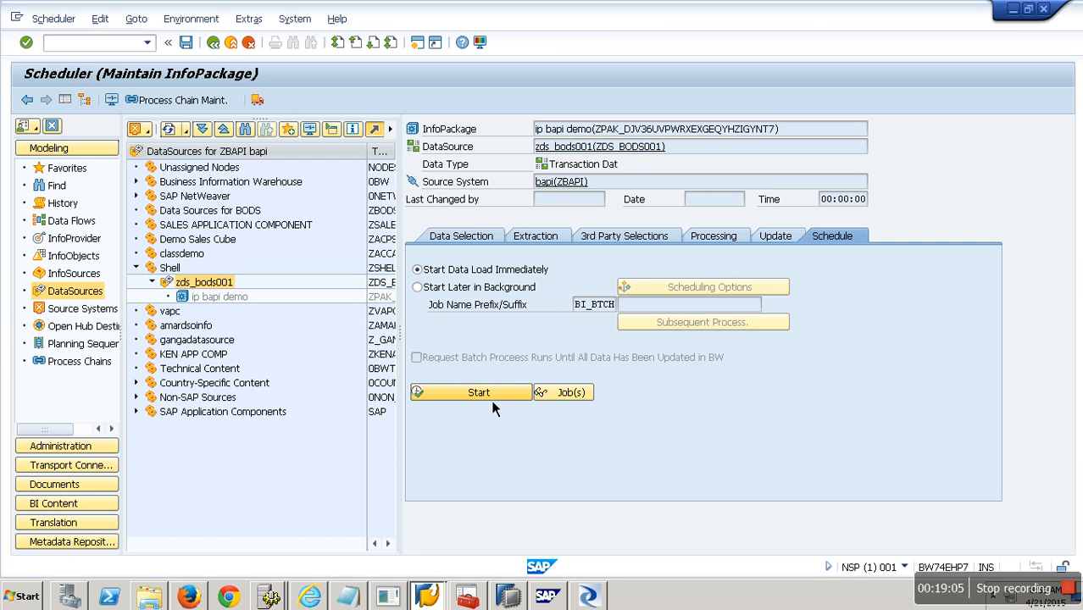
pyautogui.click(117, 104)
pyautogui.click(436, 264)
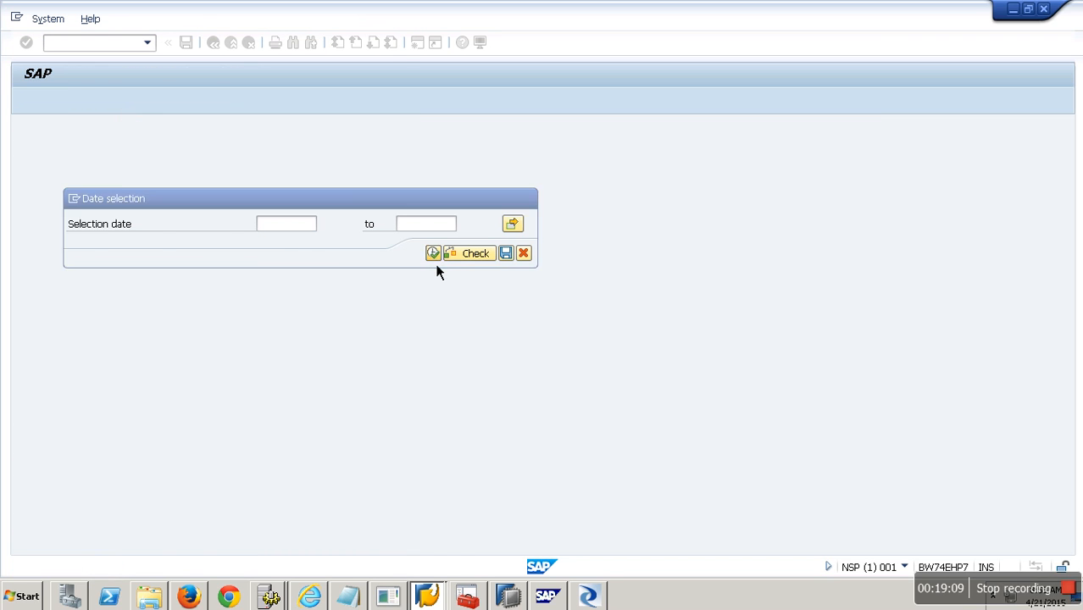
pyautogui.click(218, 213)
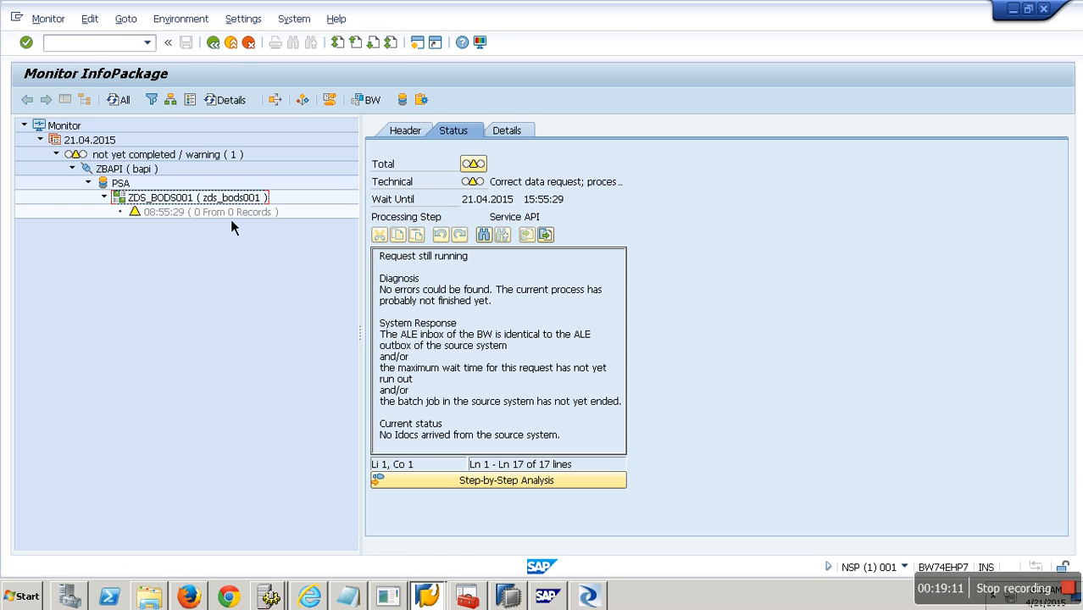
pyautogui.click(227, 214)
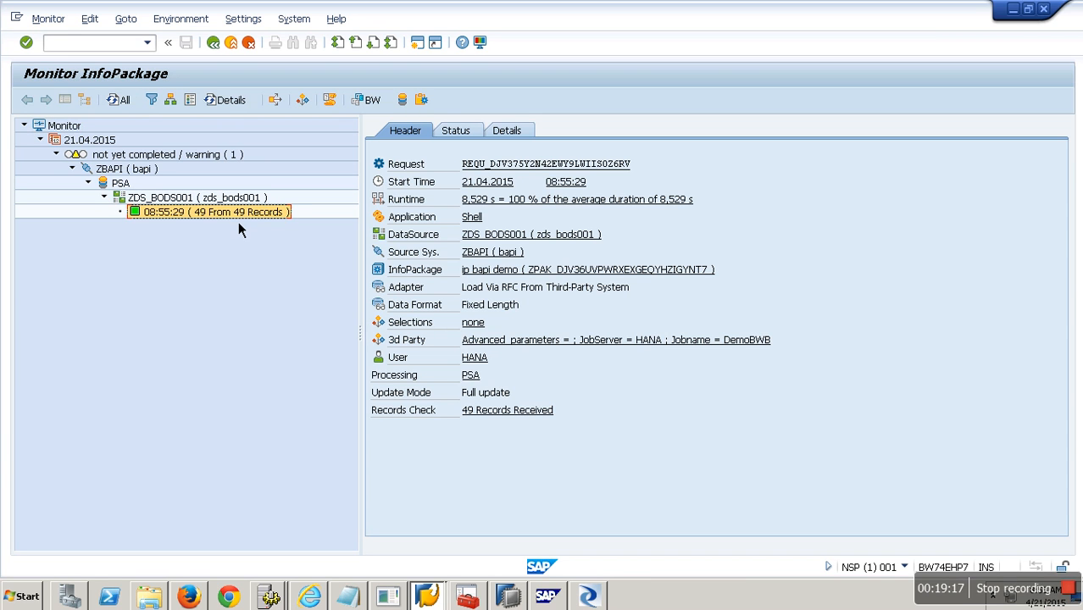
# Inspect the 49 records loaded into the PSA, then go back to the scheduler.
pyautogui.click(403, 106)
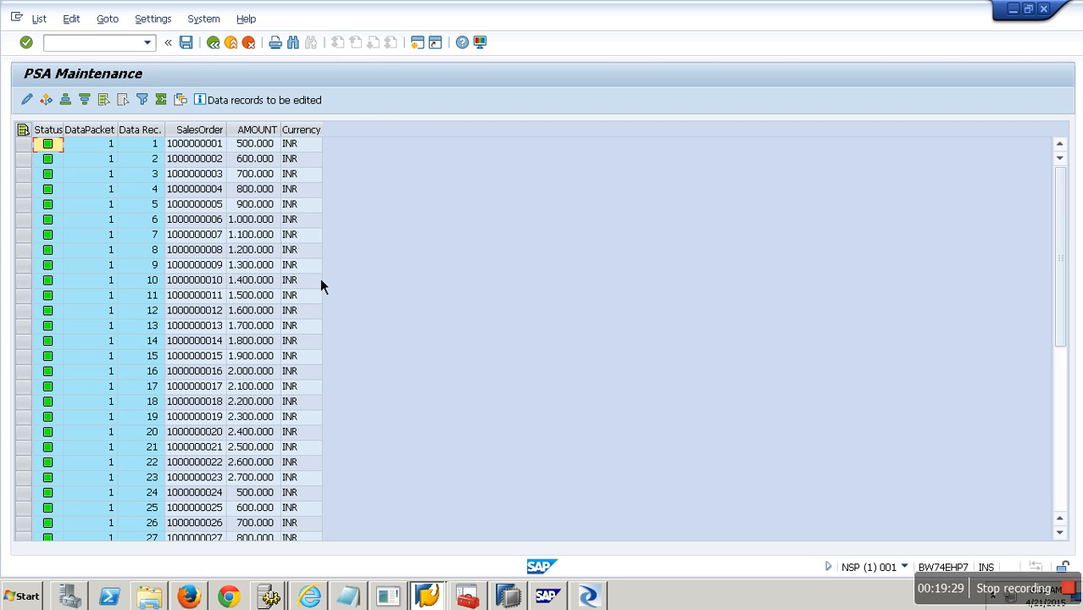
pyautogui.click(242, 46)
pyautogui.click(242, 46)
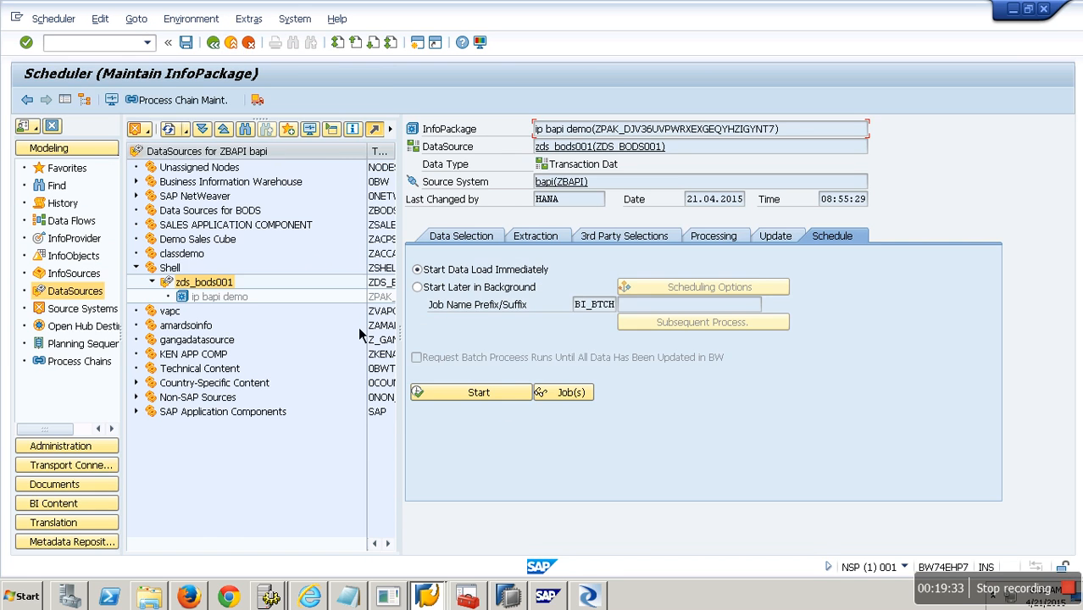
# Switch back to the DF_BWBODS data flow window in SAP Data Services Designer.
pyautogui.click(588, 596)
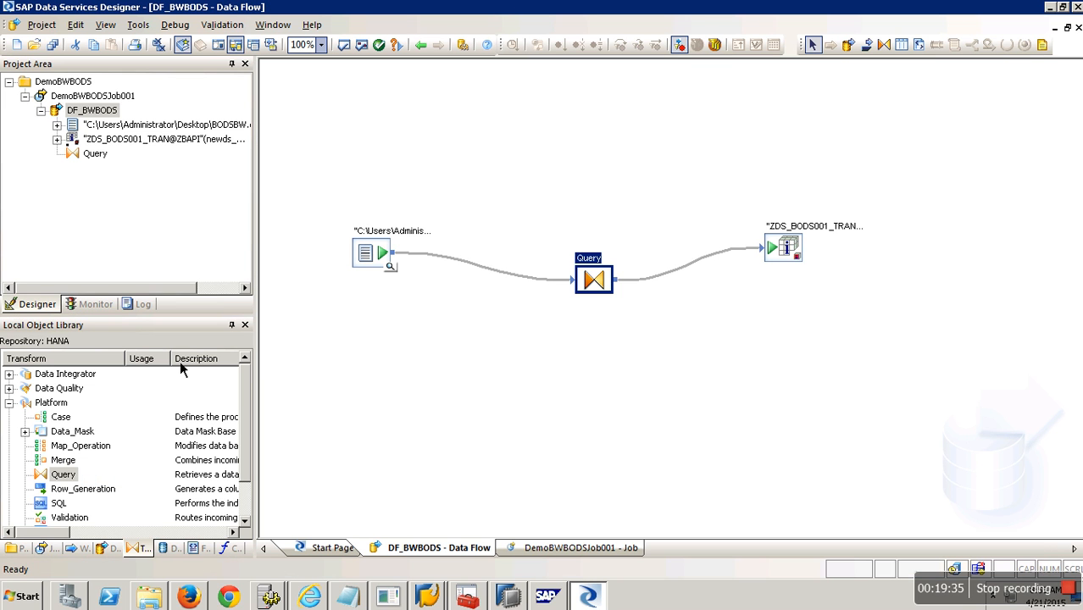